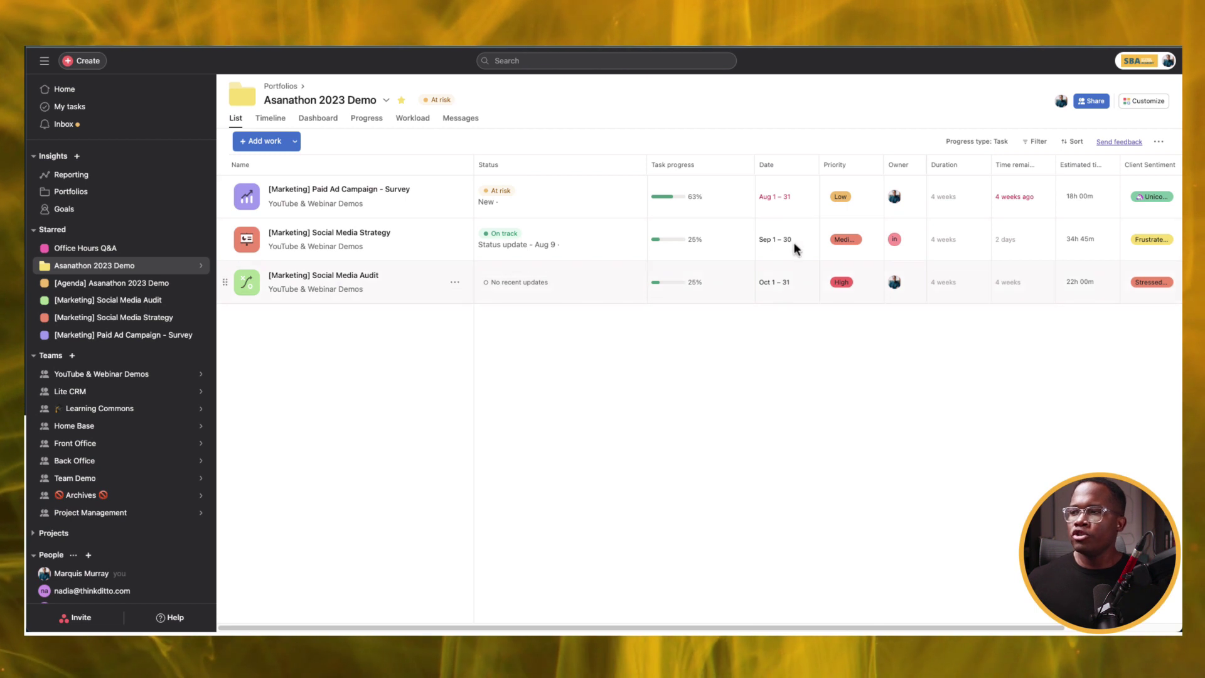
Show the Asanathon 2023 Demo portfolio's Workload, expand and collapse each assignee's row, and start Add effort.
click(414, 120)
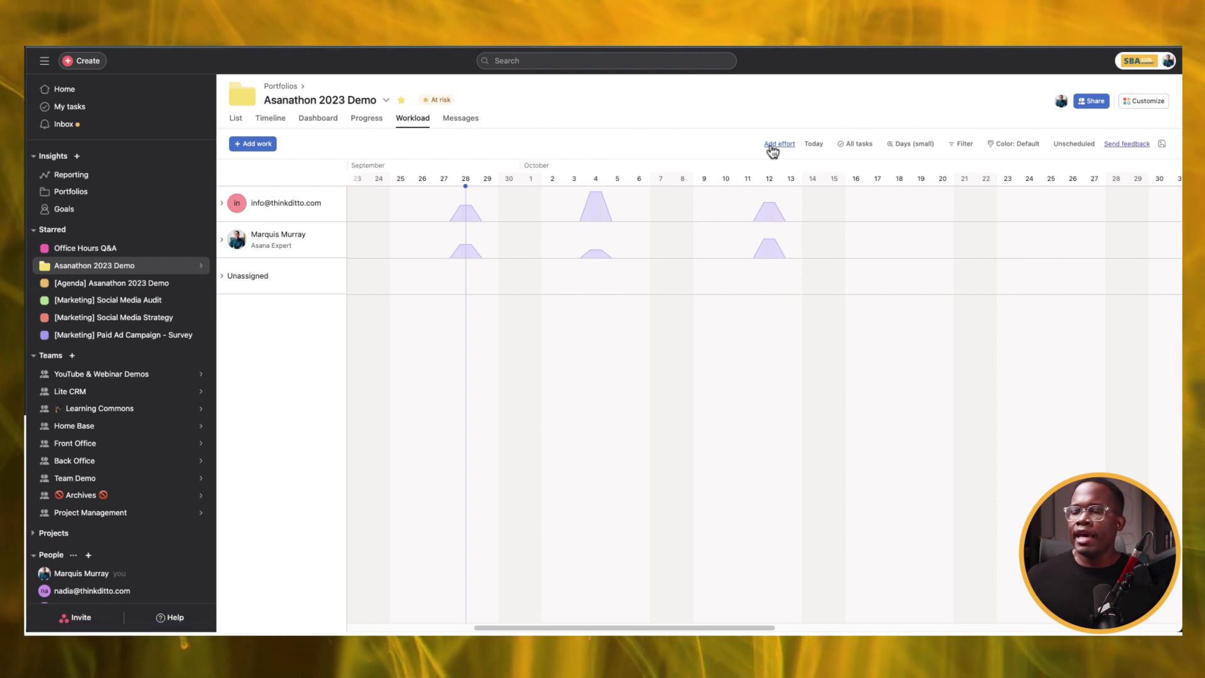
click(223, 241)
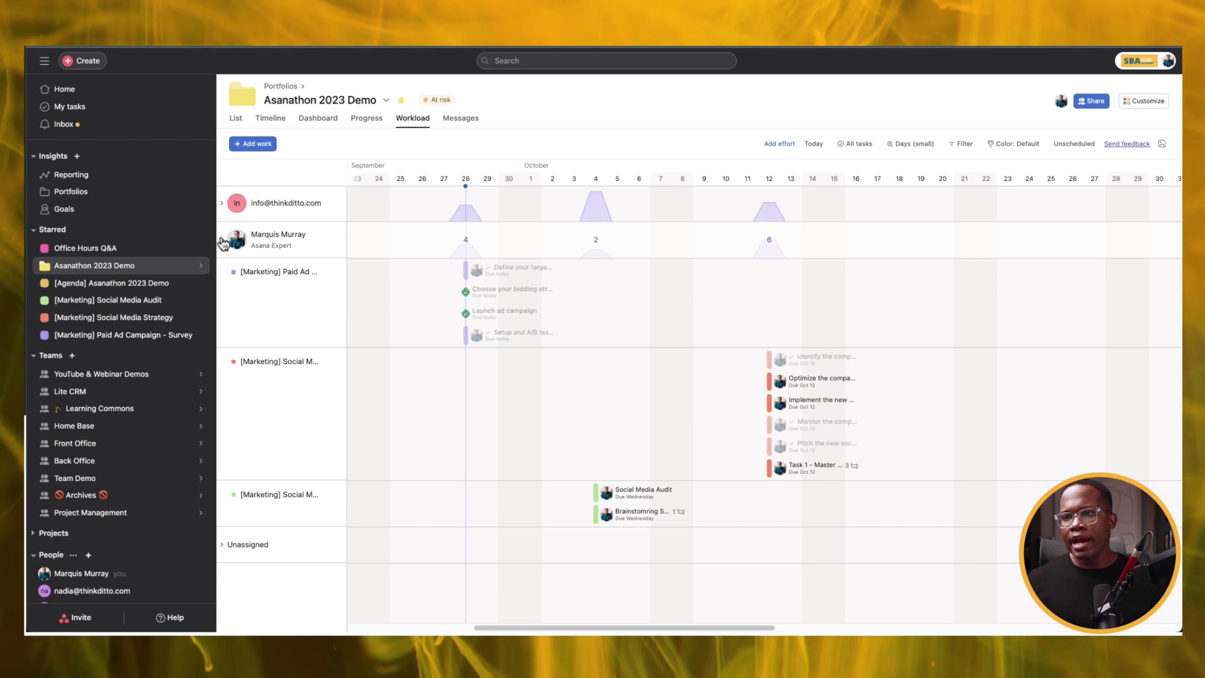
click(222, 242)
click(222, 204)
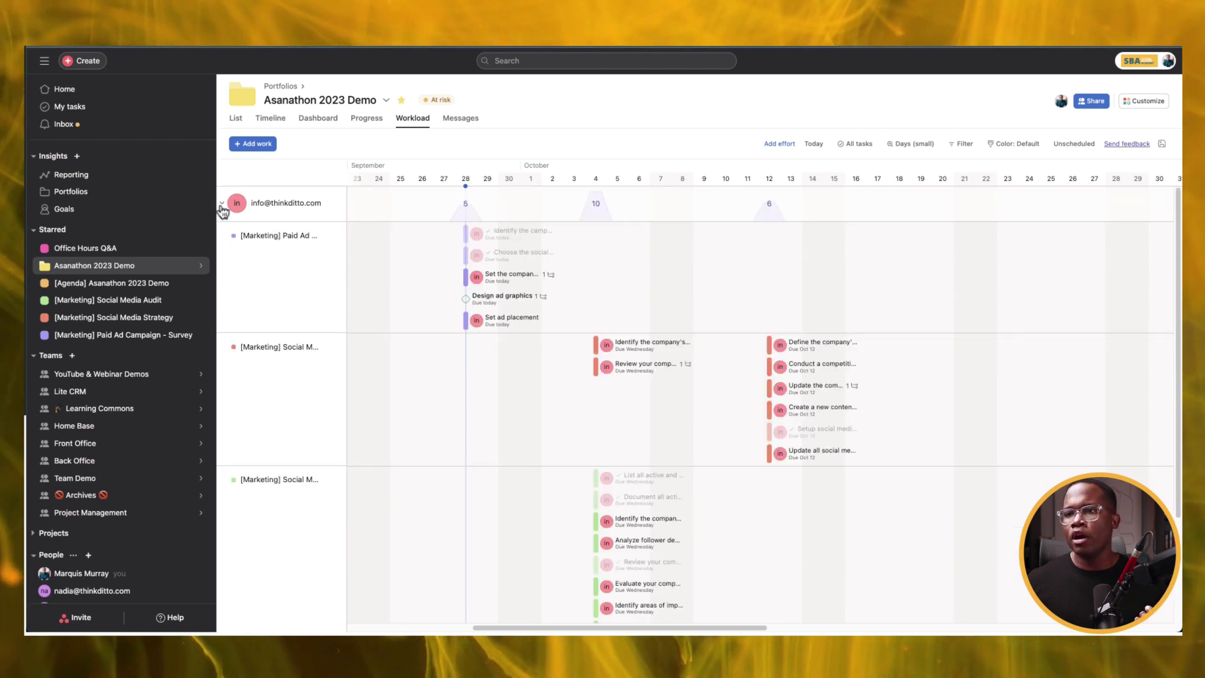
click(221, 205)
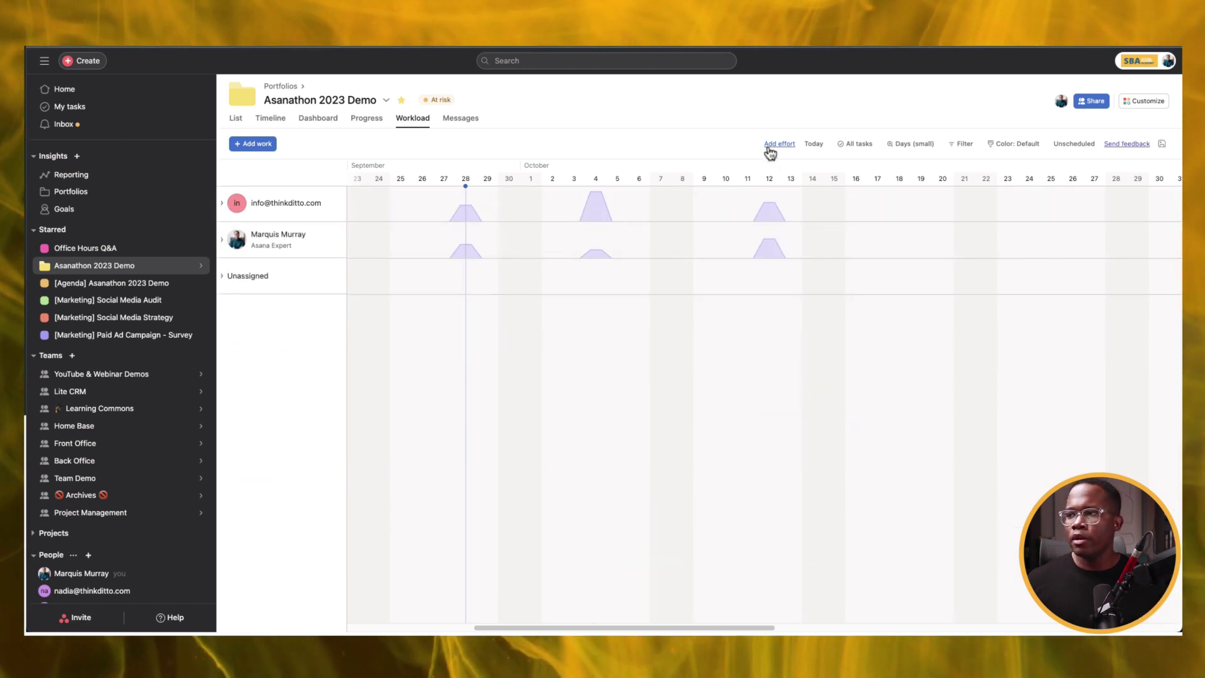
click(769, 145)
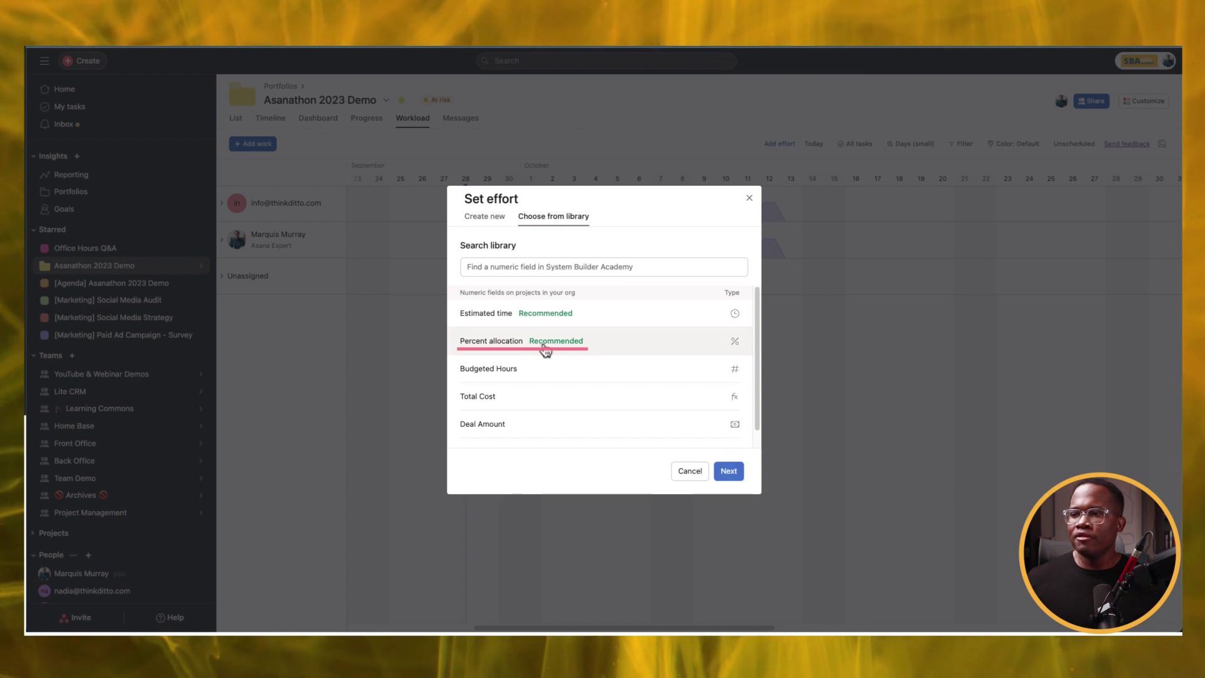
Add Percent allocation as the effort field to all portfolio projects, with 80% capacity for everyone.
click(730, 471)
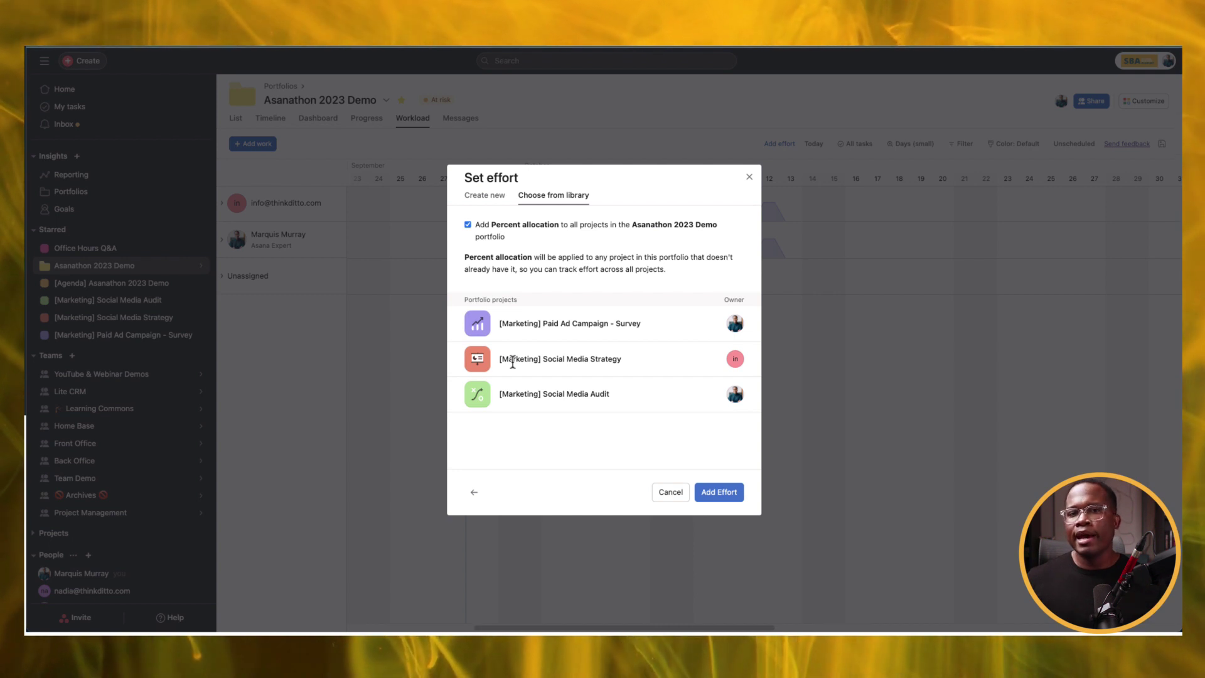
click(708, 499)
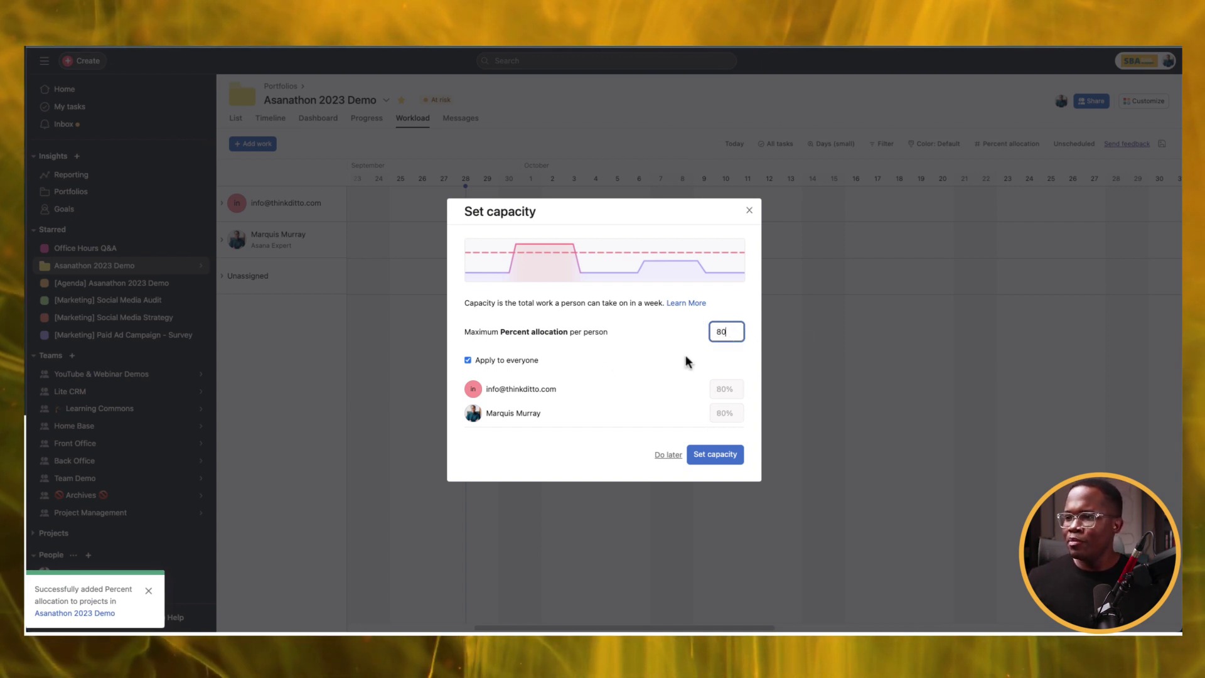
click(468, 359)
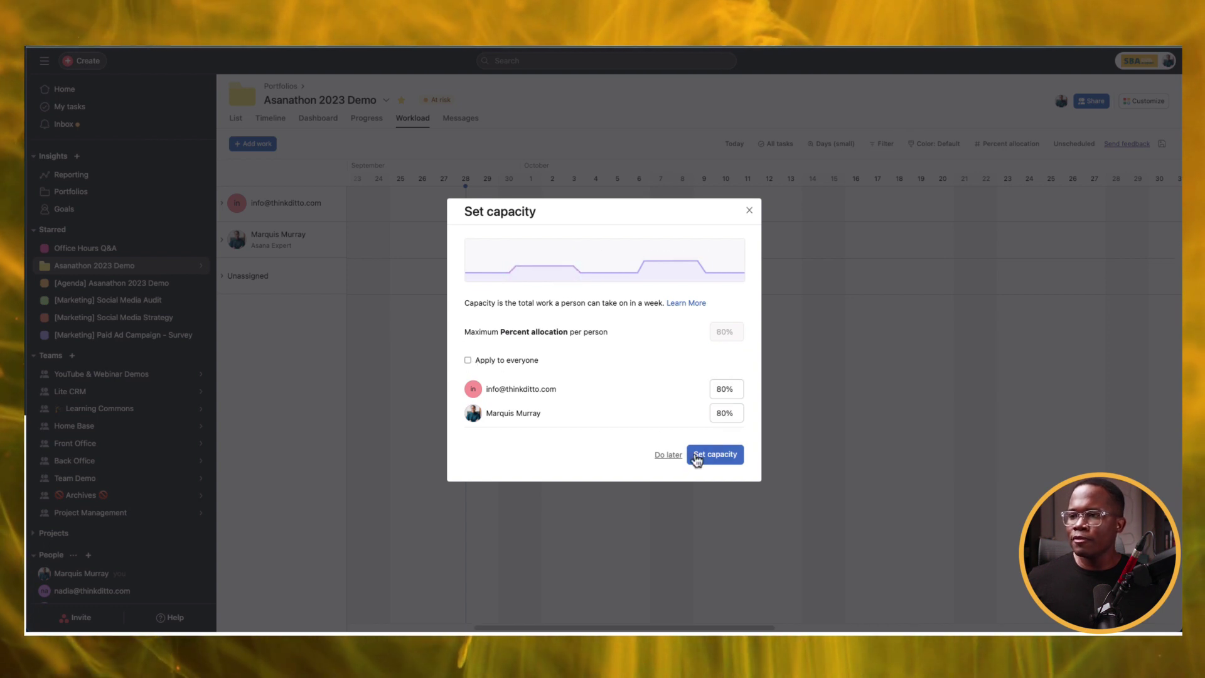
click(469, 361)
click(734, 458)
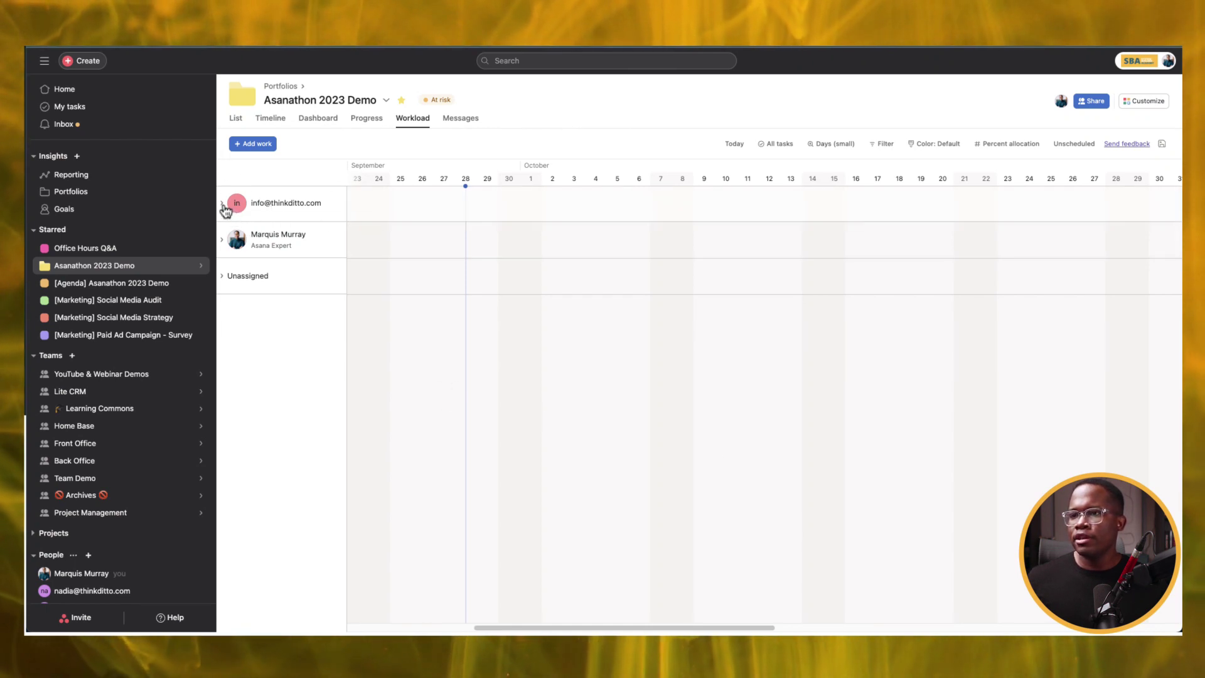
Open Paid Ad Campaign - Survey and move the Percent allocation column after Estimated time.
click(88, 343)
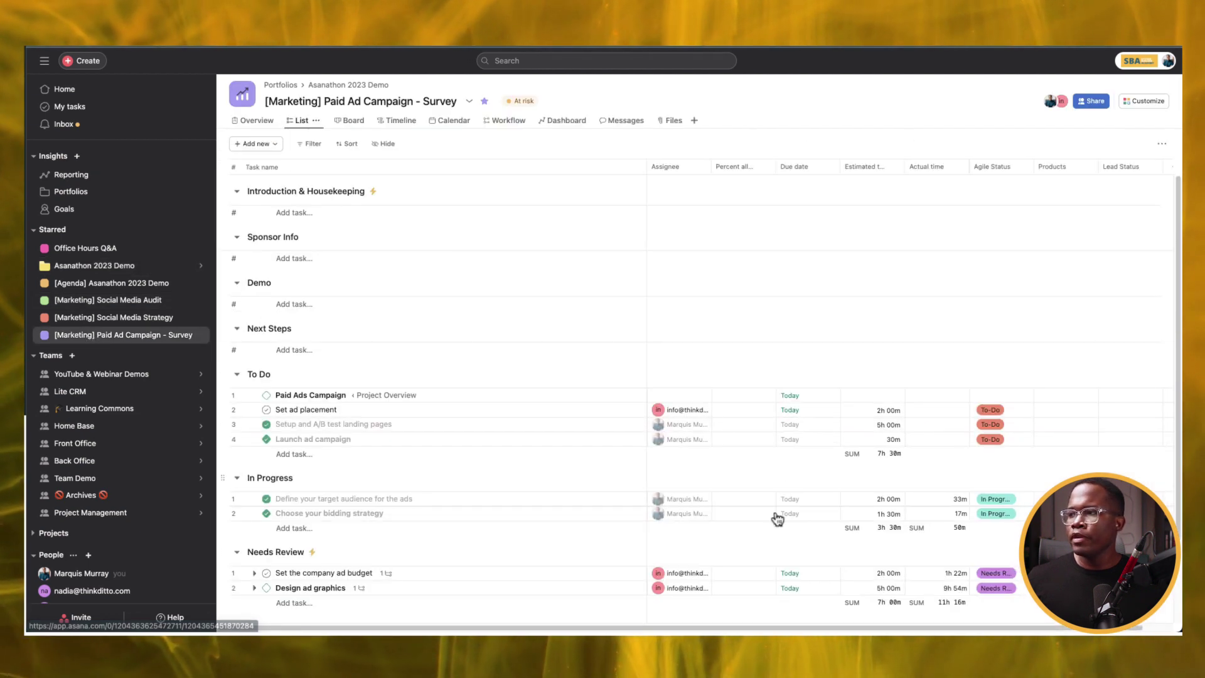
scroll(785, 622, right, 2)
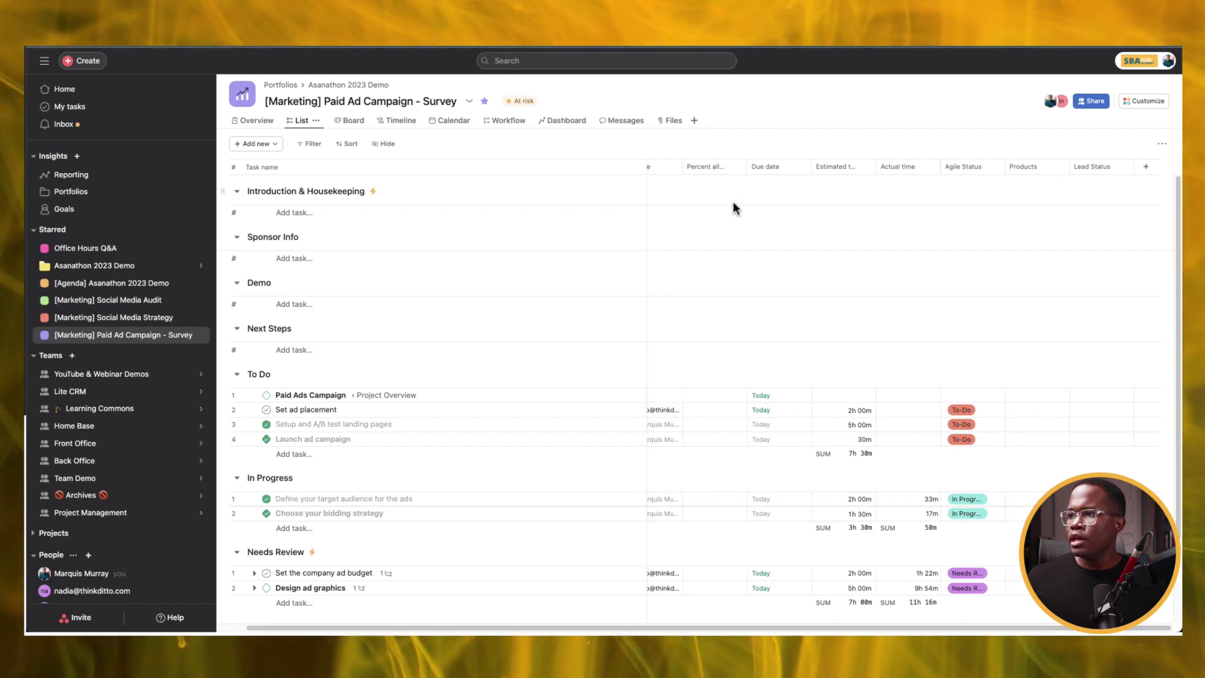
scroll(817, 627, left, 2)
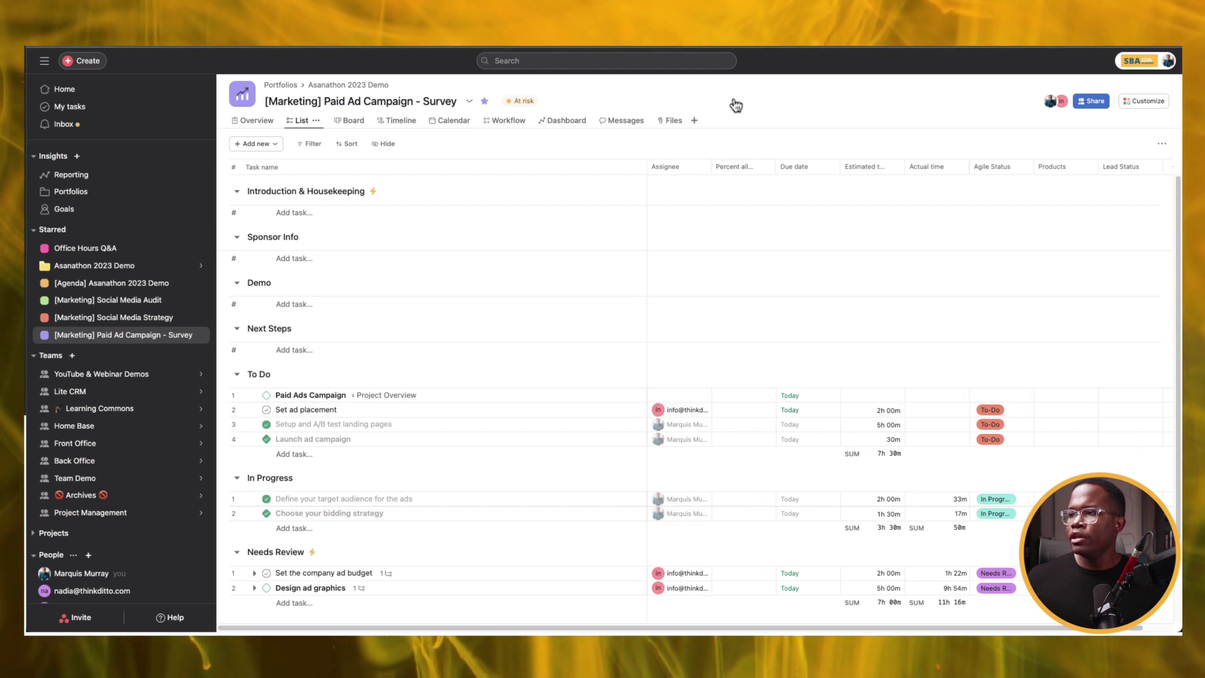
click(852, 179)
drag(853, 179, 906, 172)
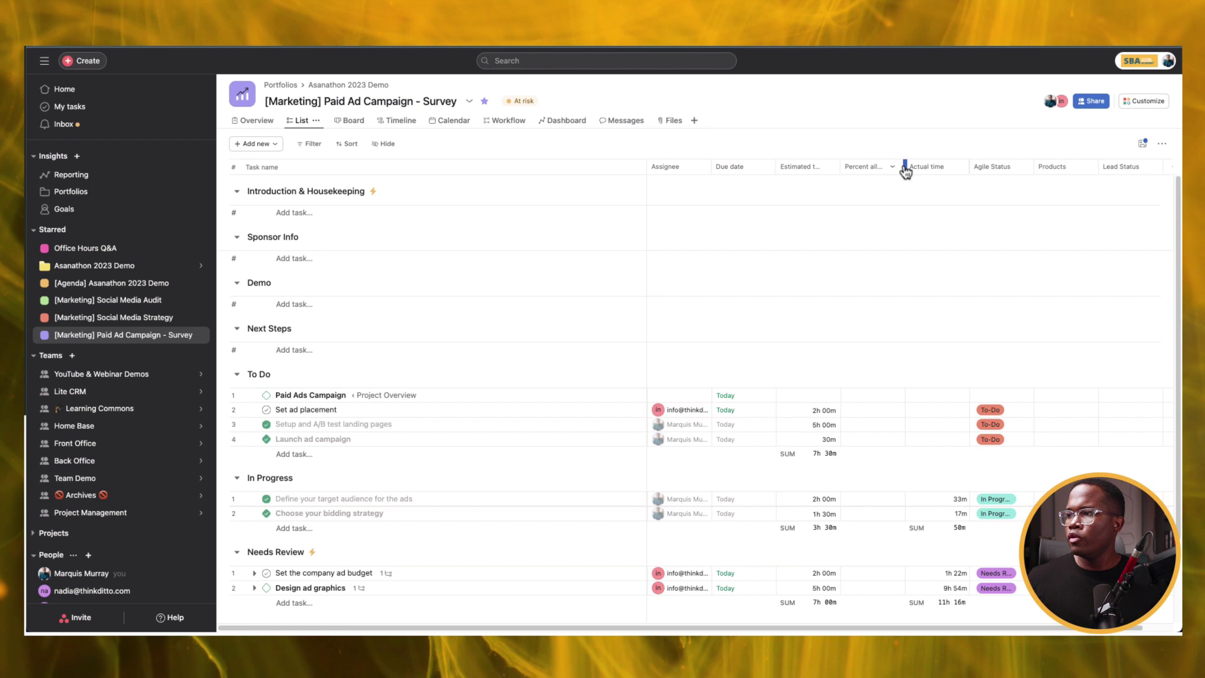
Reopen the A/B test landing pages, Launch ad campaign, target audience and bidding strategy tasks.
click(869, 395)
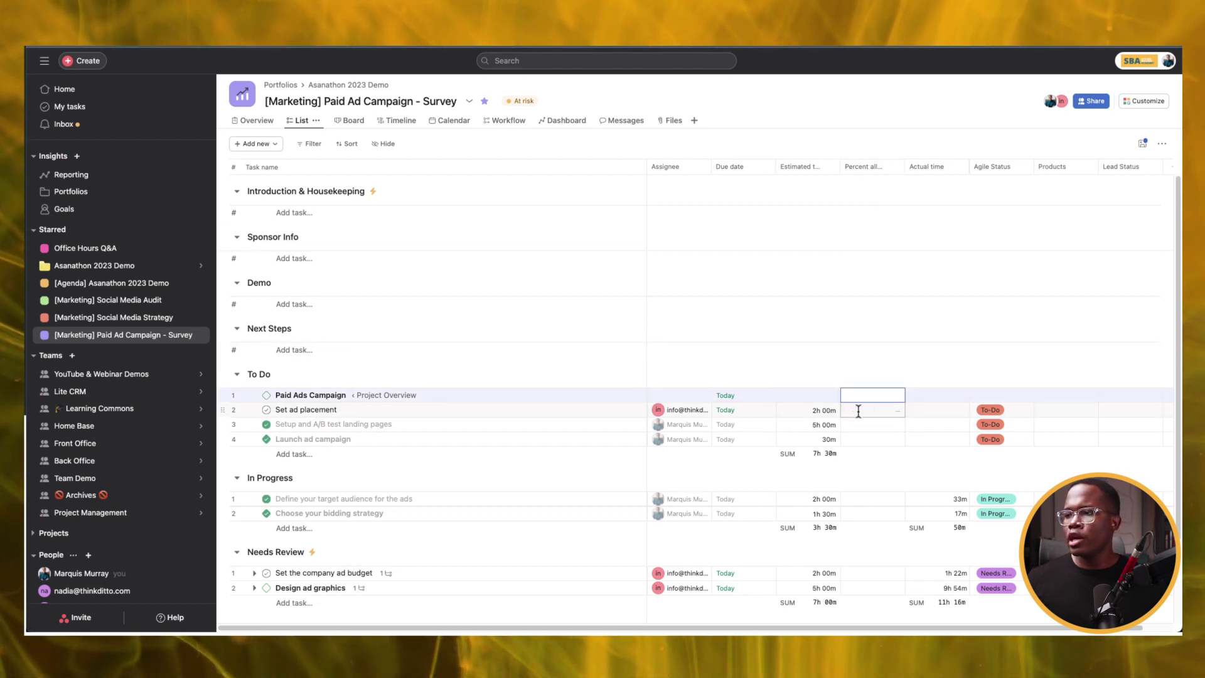
key(Return)
click(662, 432)
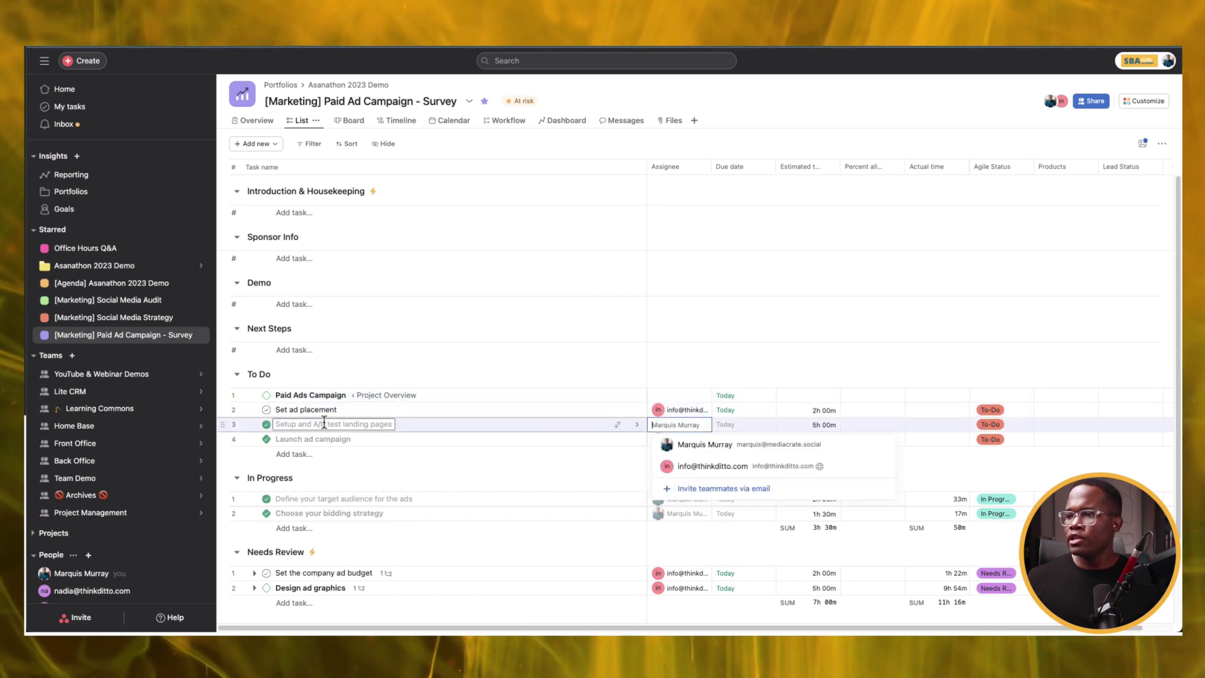
click(267, 424)
click(266, 439)
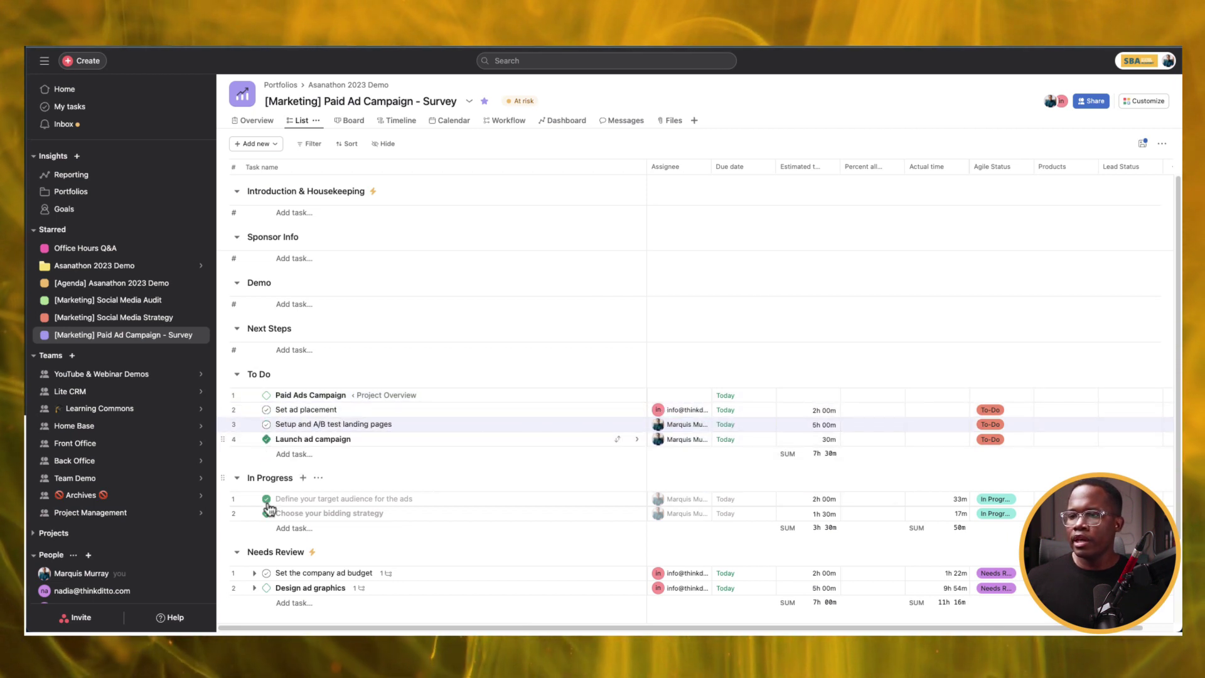
click(266, 498)
click(266, 513)
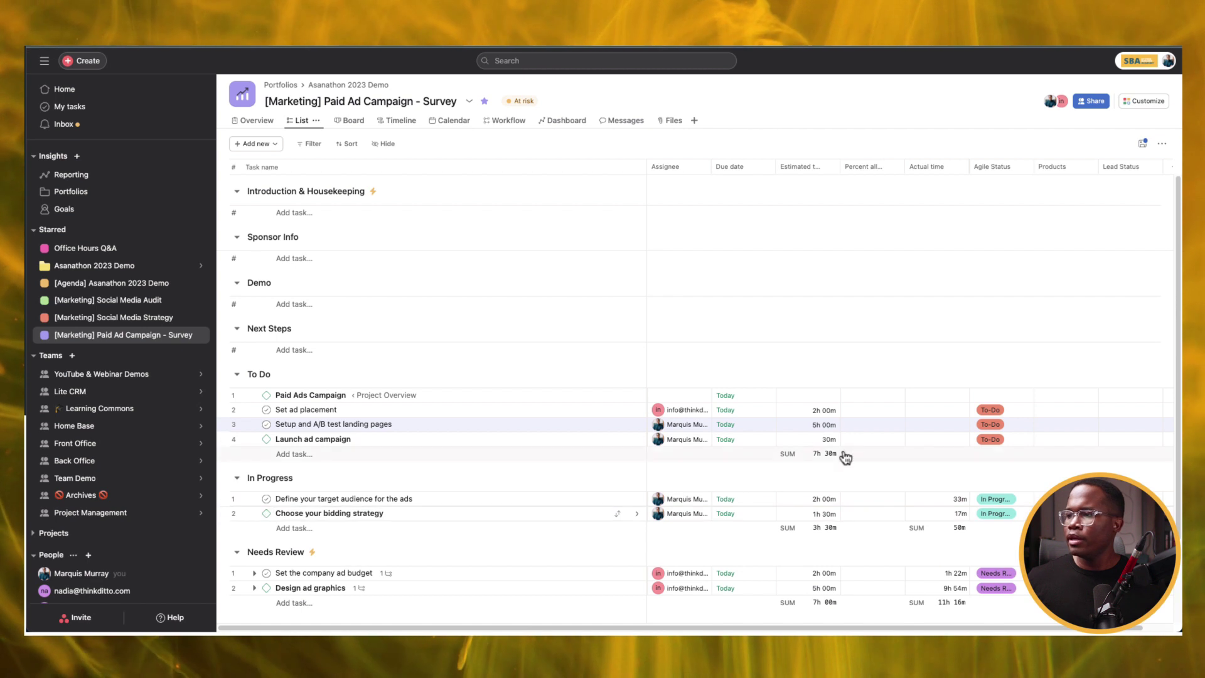
click(868, 426)
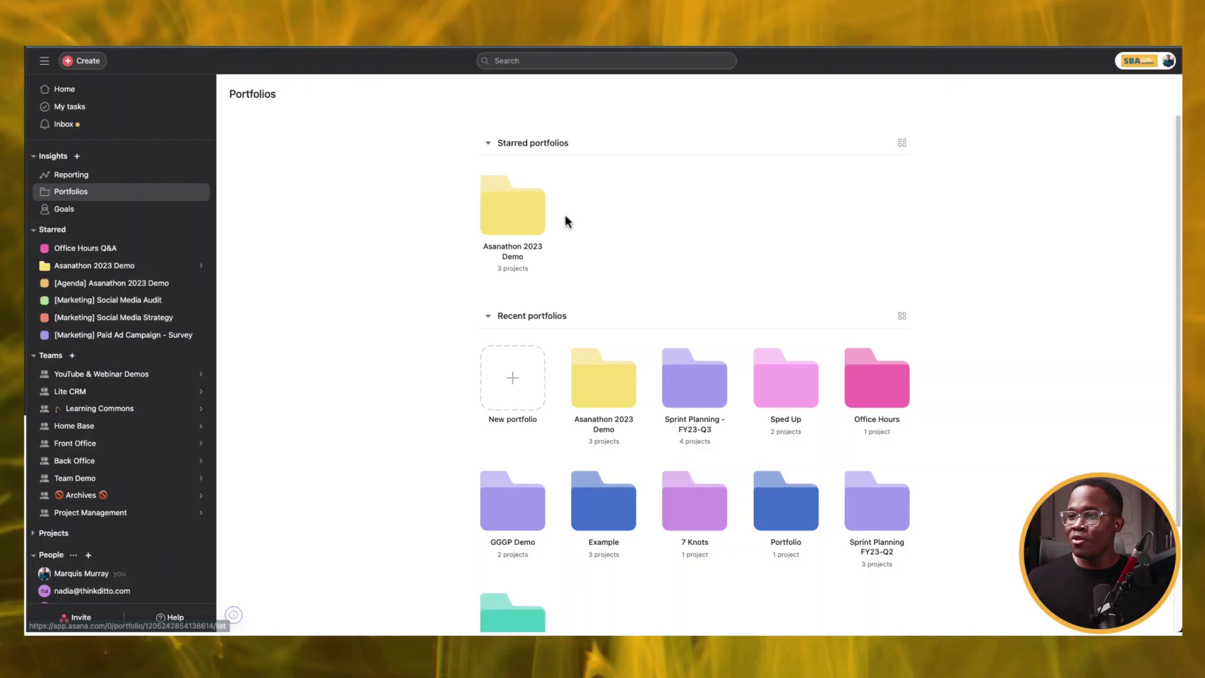
Open the Asanathon 2023 Demo portfolio's Workload and check the Days (small) scale options.
click(509, 219)
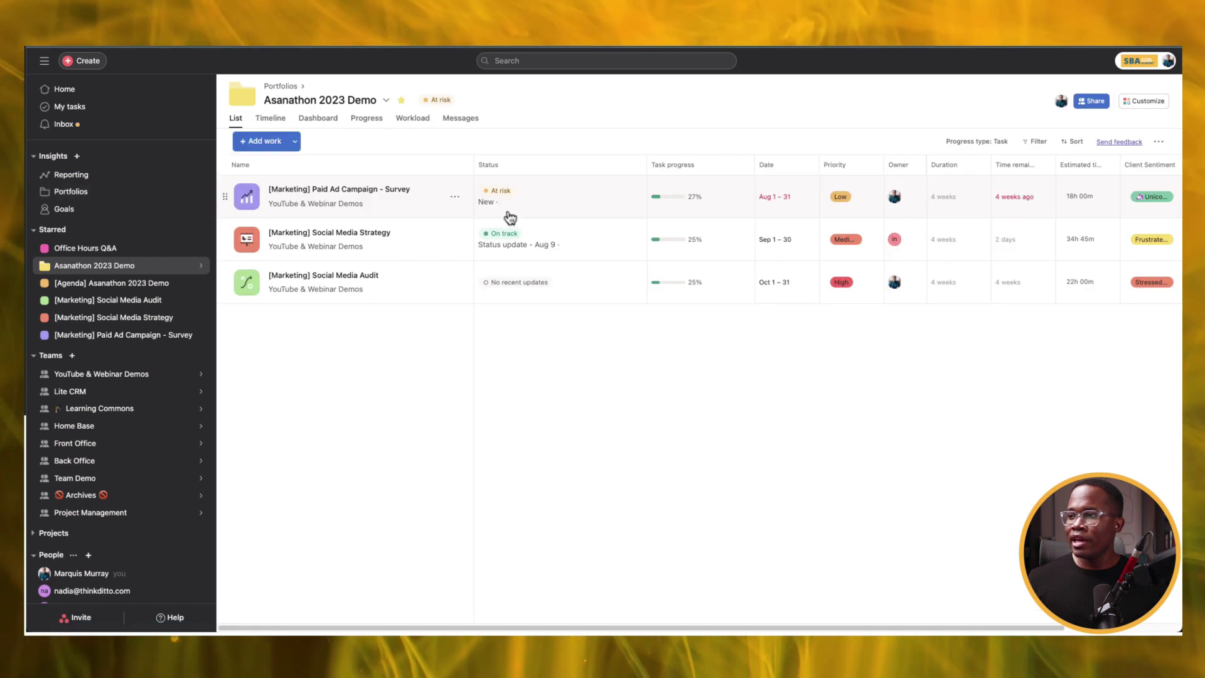
click(415, 119)
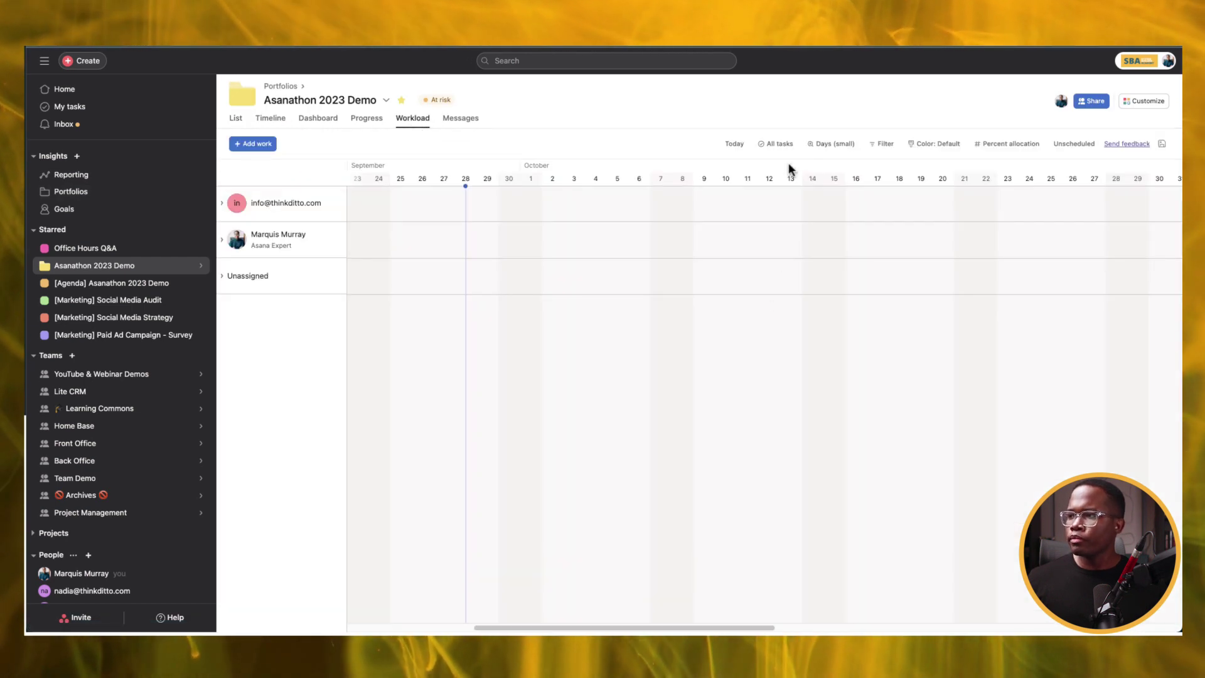
click(835, 145)
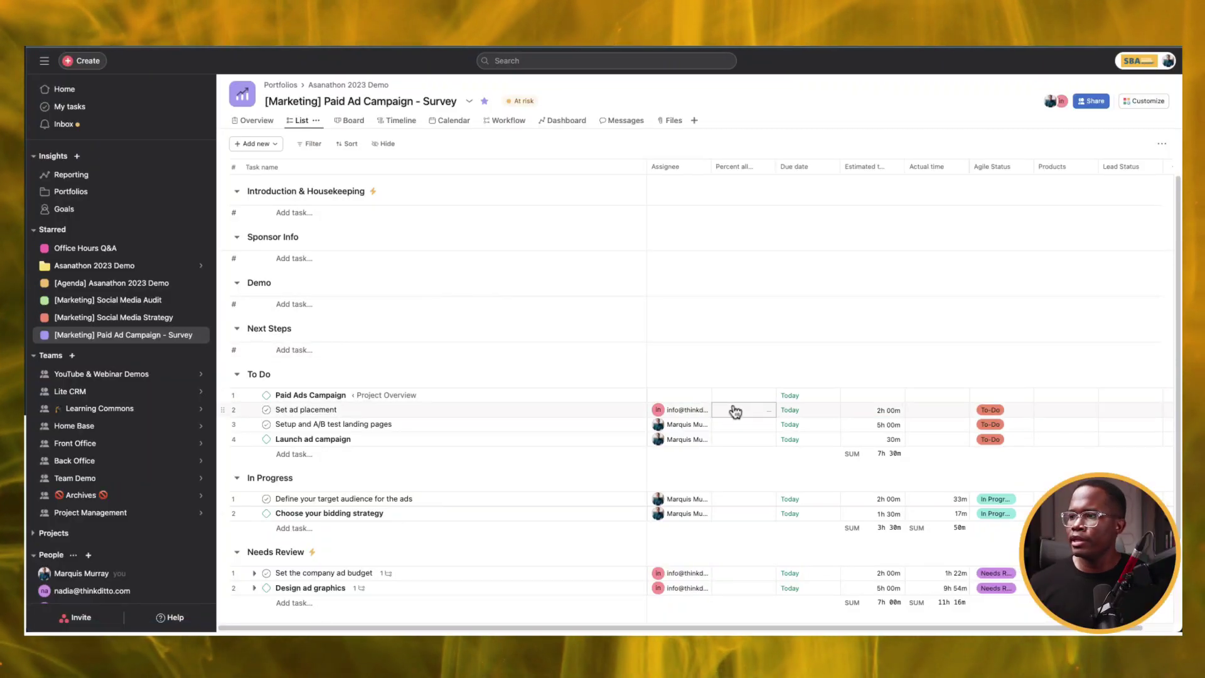
Set Paid Ad allocations: A/B test 5%, Launch ad campaign 10%, target audience 20%, bidding strategy 15%.
click(736, 425)
text(5)
click(739, 439)
text(10)
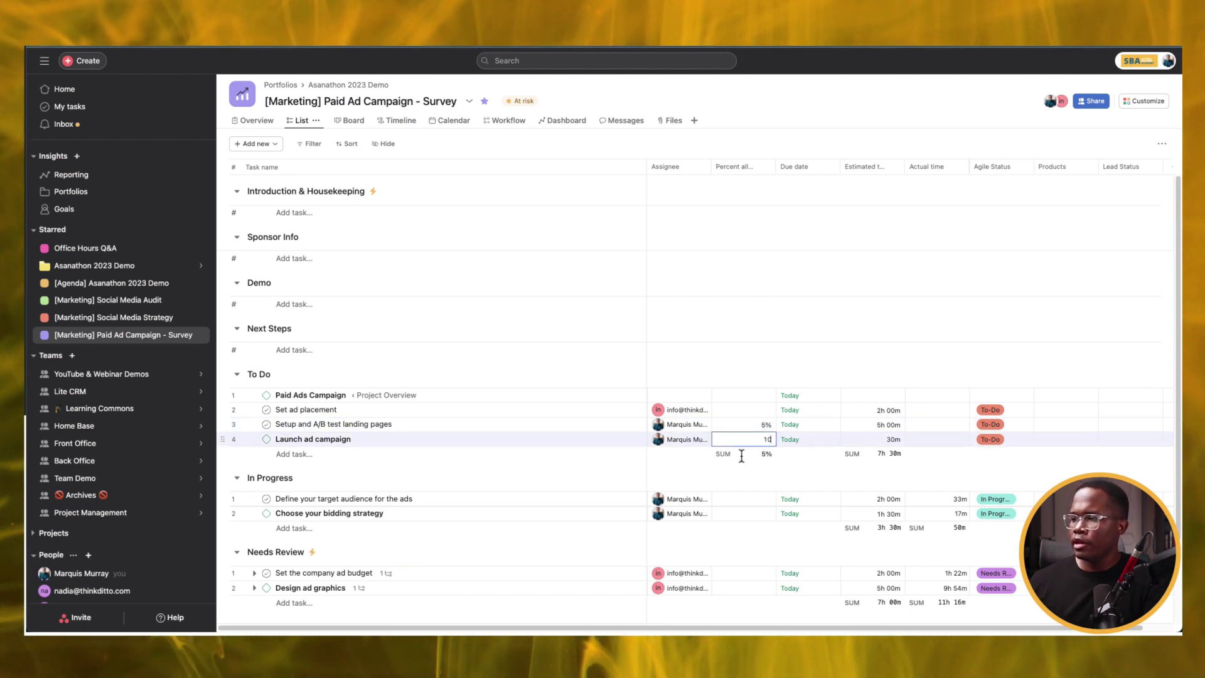
click(747, 500)
text(20)
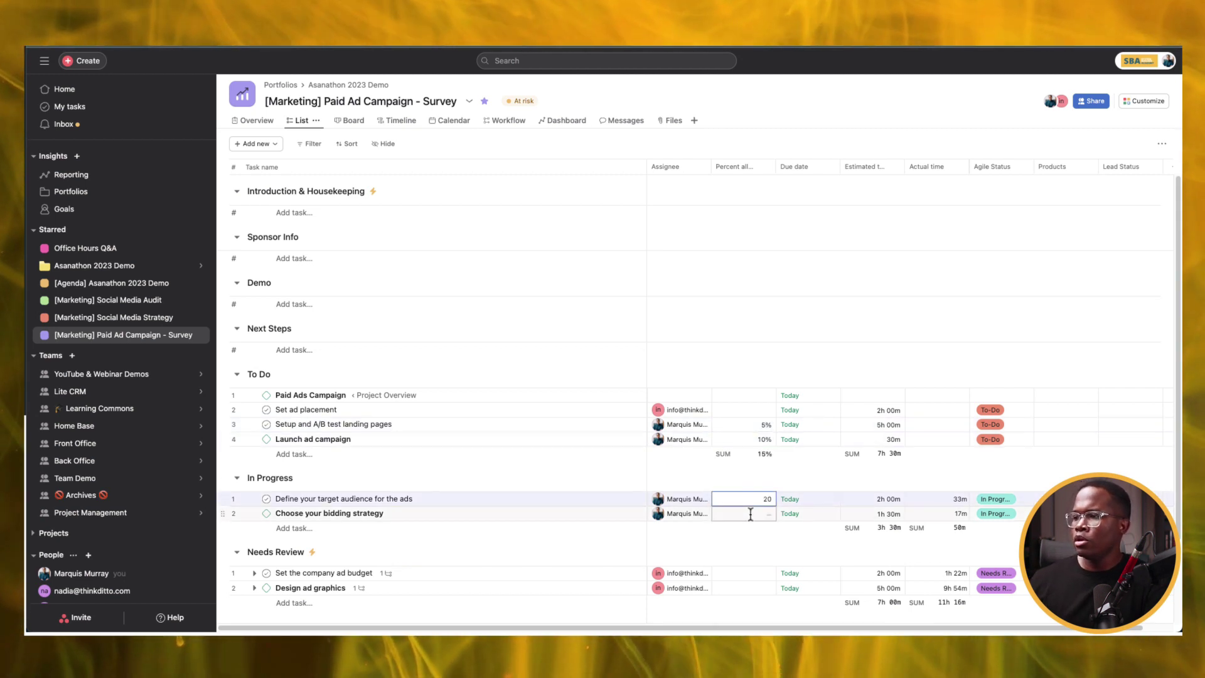
click(751, 514)
text(15)
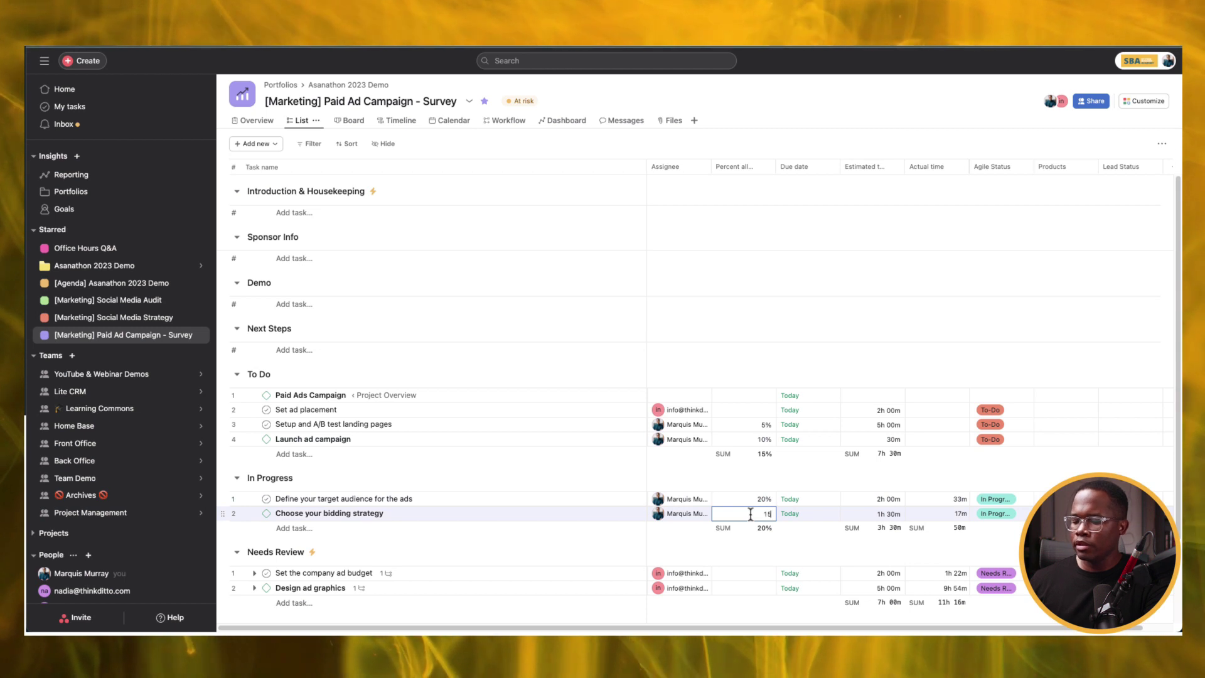
Reopen Choose your ad format and the social media platform task; give Identify the campaign objective 10%.
click(746, 575)
scroll(748, 545, down, 2)
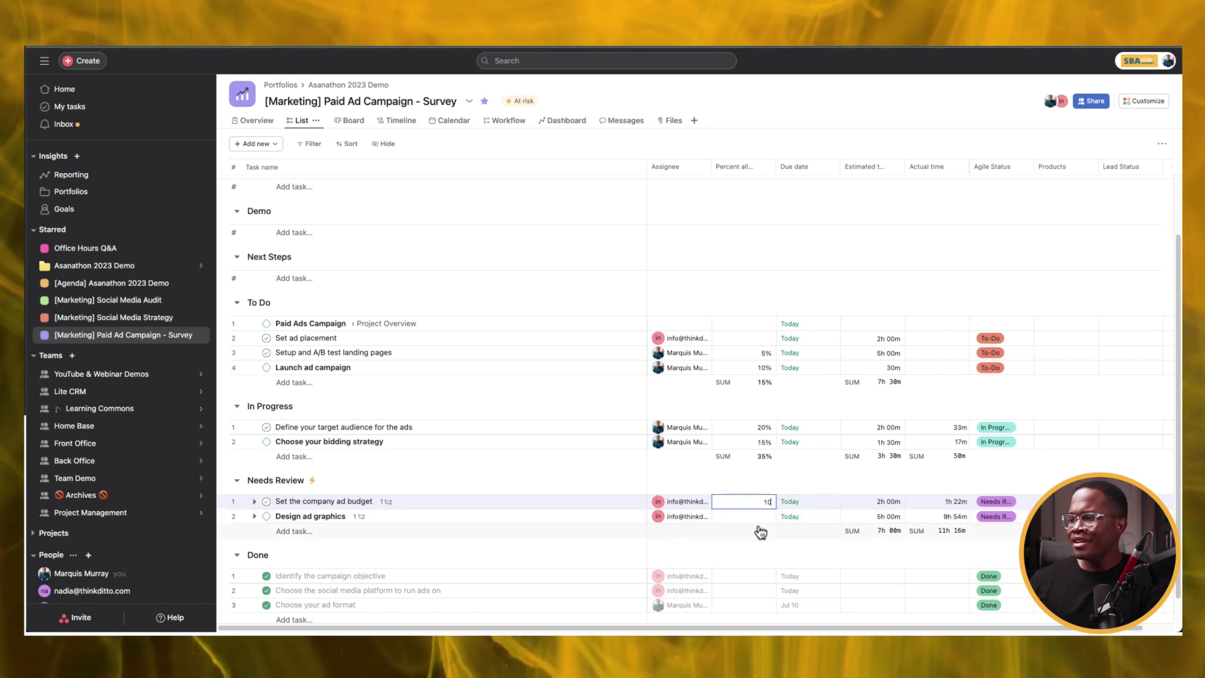
scroll(745, 553, down, 1)
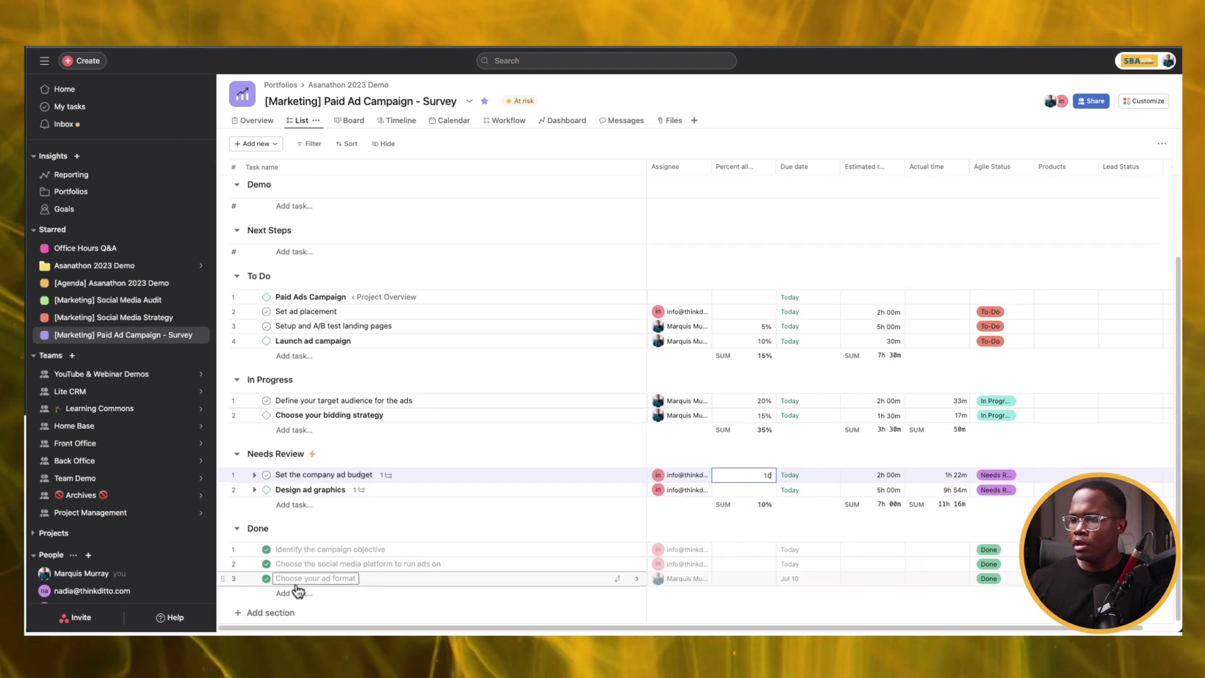
click(267, 580)
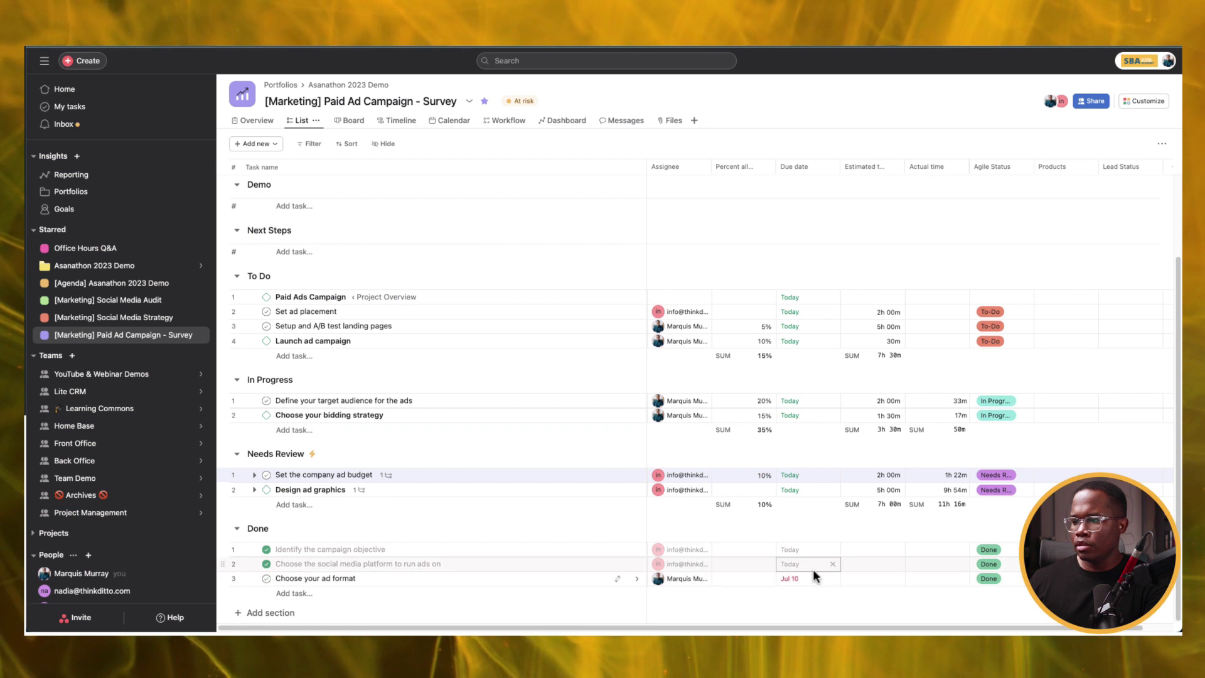
click(740, 579)
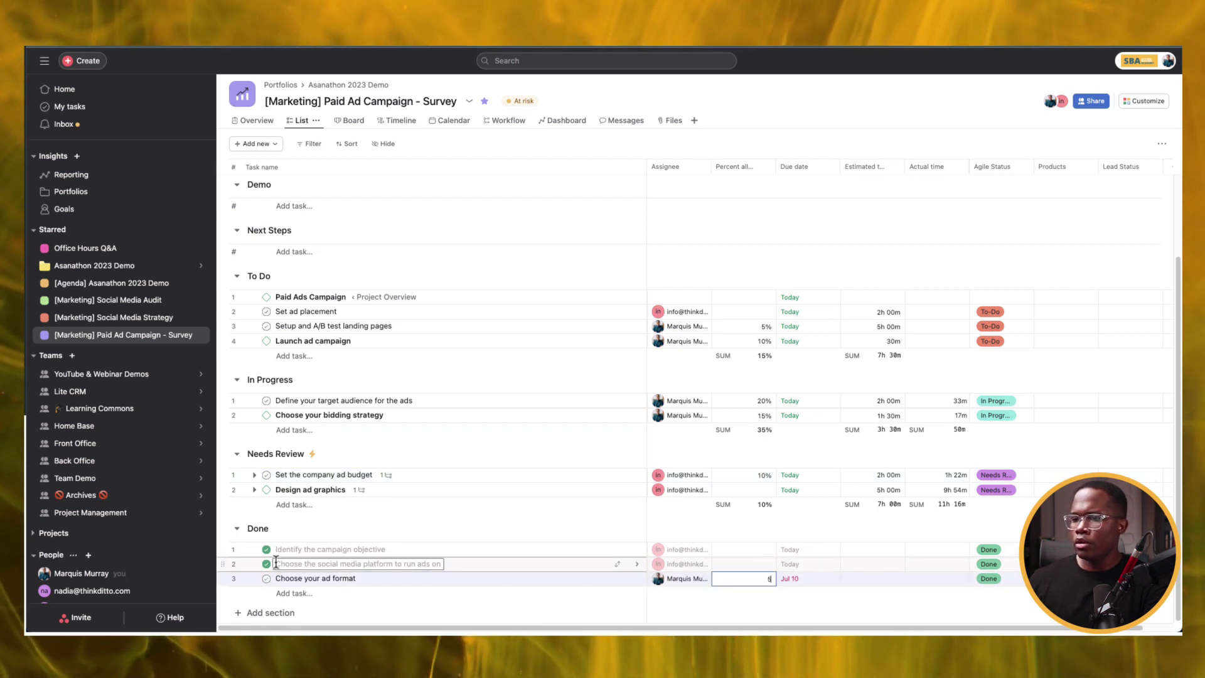
click(266, 564)
click(741, 551)
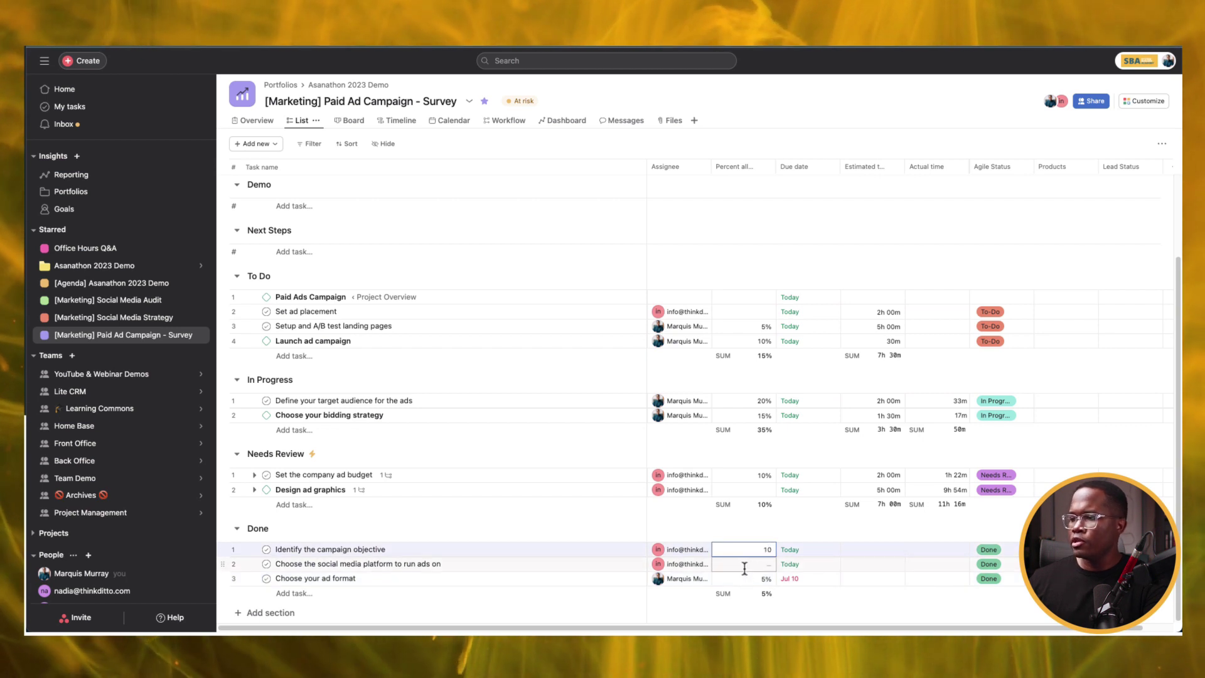
text(10)
click(745, 566)
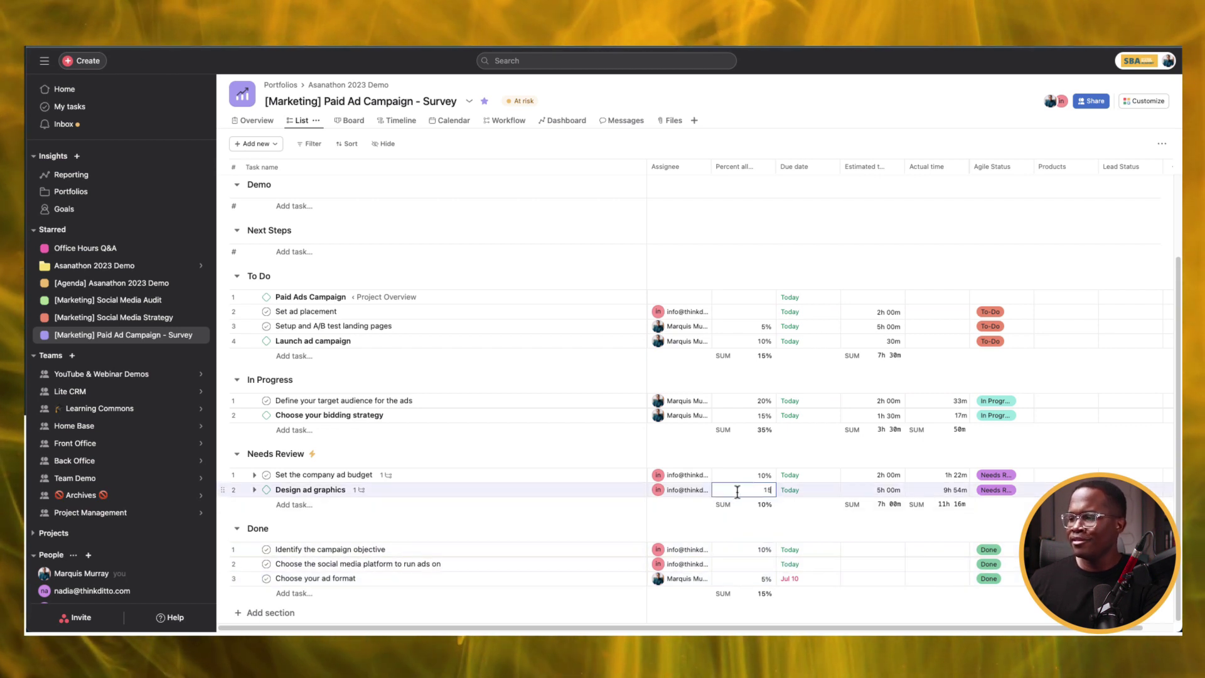
In Social Media Strategy, set the nine To Do tasks to 5% and both In Progress tasks to 10%.
click(114, 317)
click(314, 213)
shift+click(335, 331)
click(705, 212)
text(5)
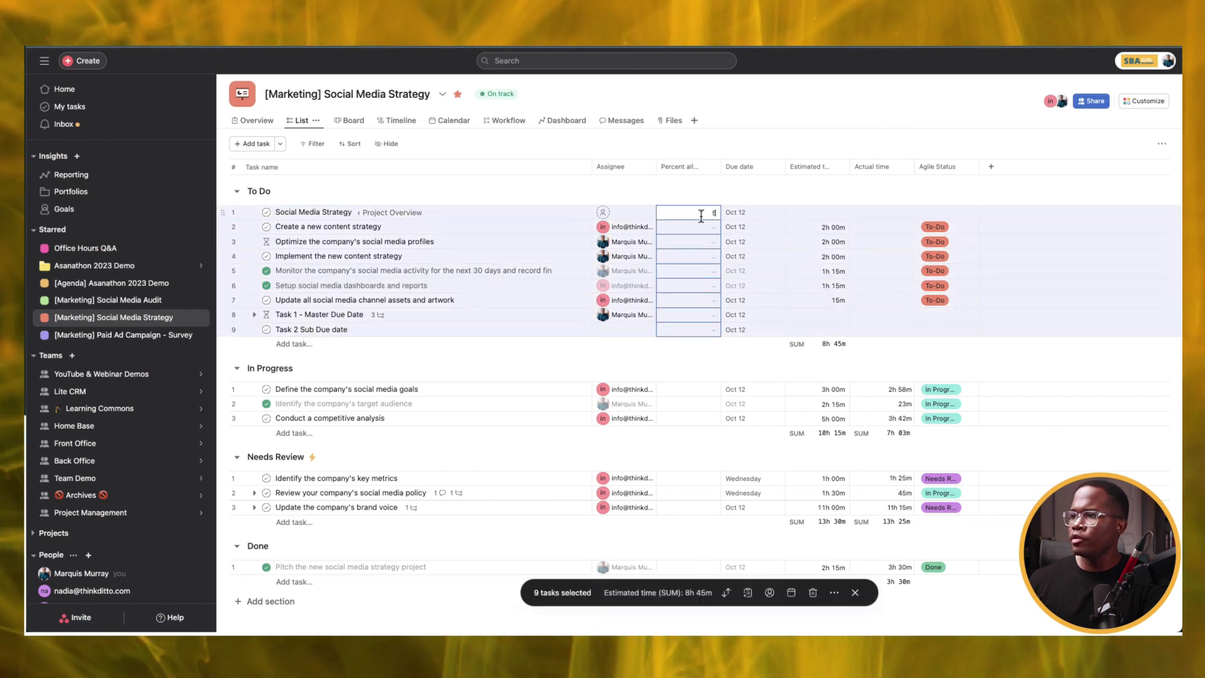
click(339, 389)
ctrl+click(339, 418)
click(695, 389)
text(10)
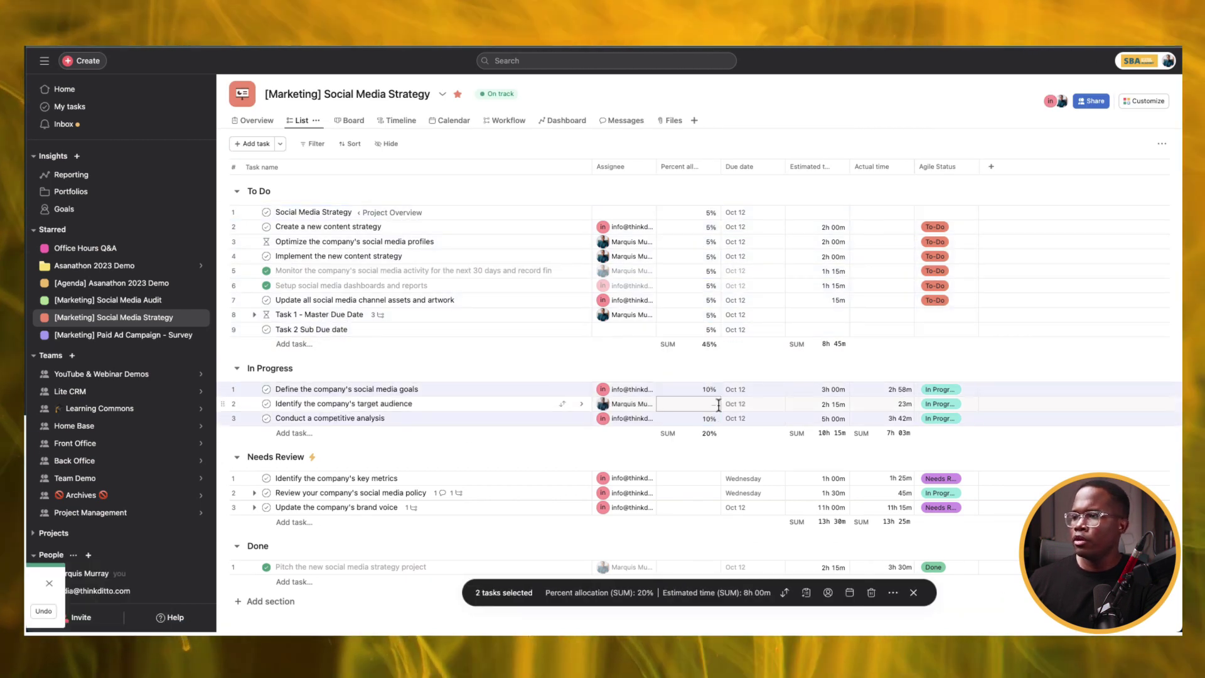
key(Return)
Give the six Social Media Audit To Do tasks 7% allocation, enter 20 for another, then open Portfolios.
click(111, 302)
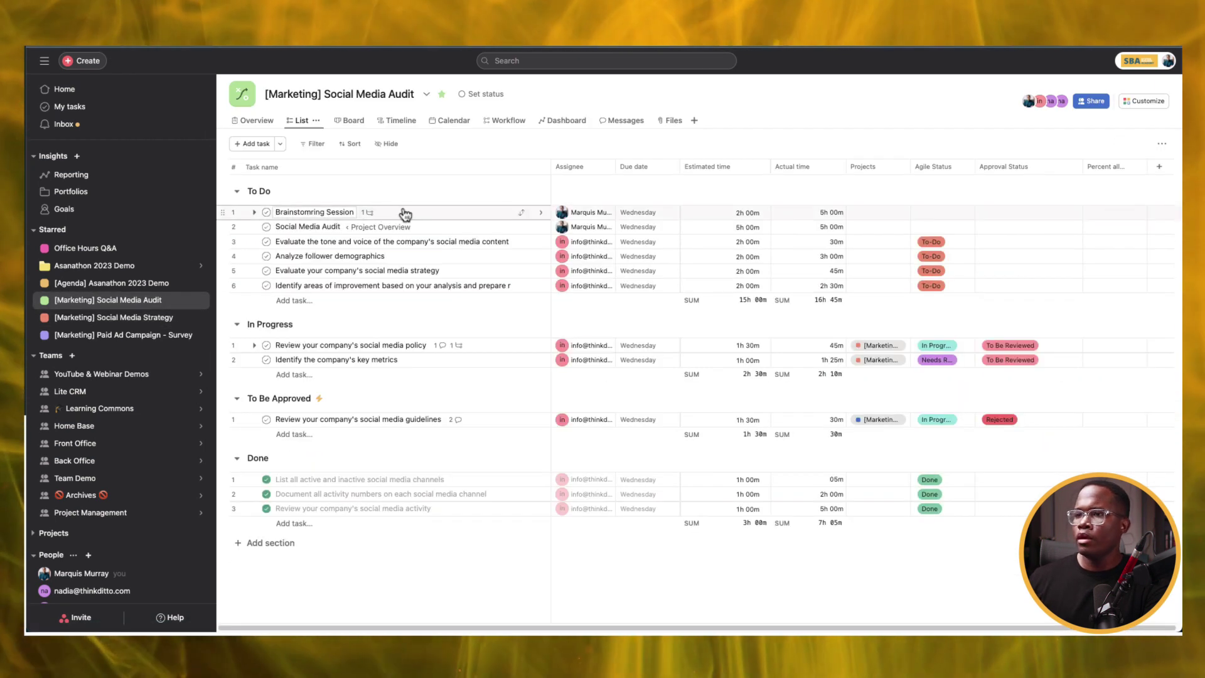
click(404, 212)
click(1100, 216)
text(7)
key(Return)
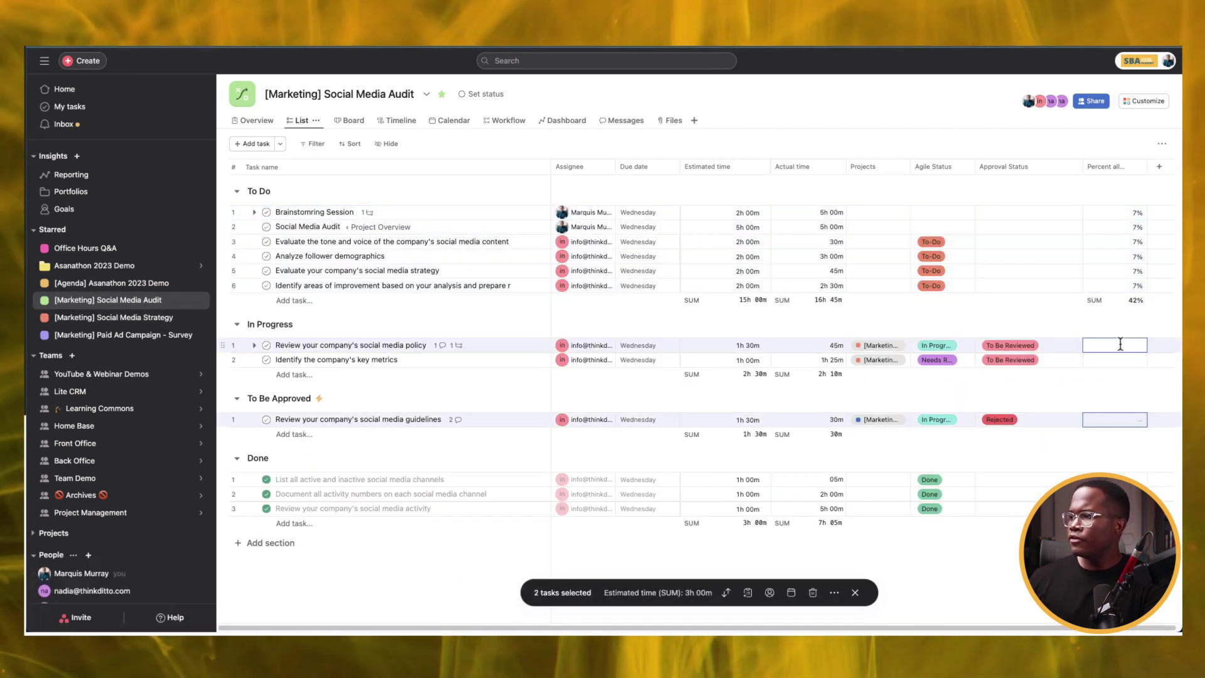
text(20)
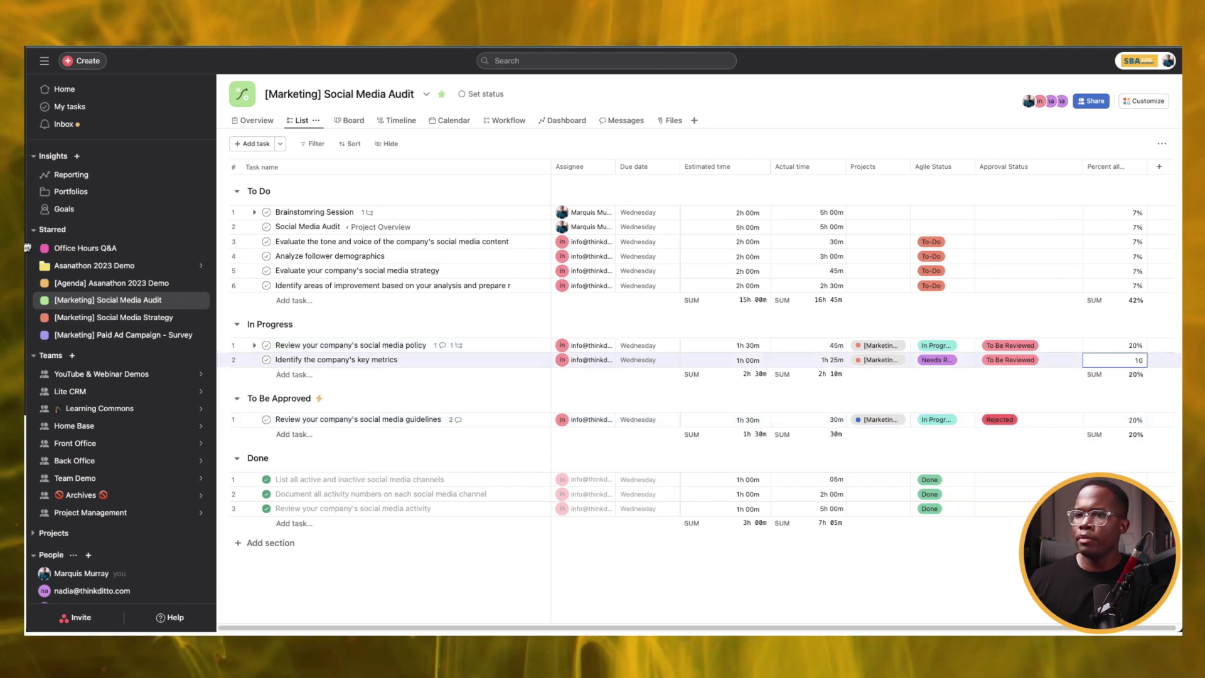
click(71, 193)
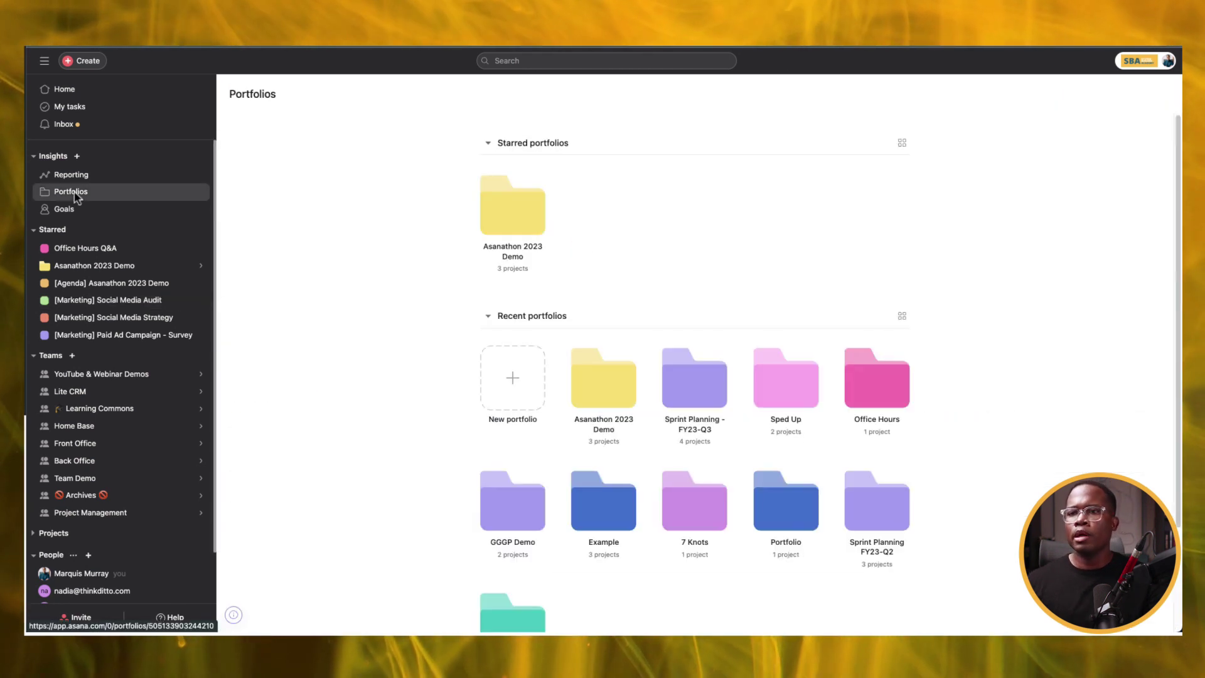
Open the Asanathon 2023 Demo portfolio's Workload and expand the first assignee's tasks by project.
click(515, 206)
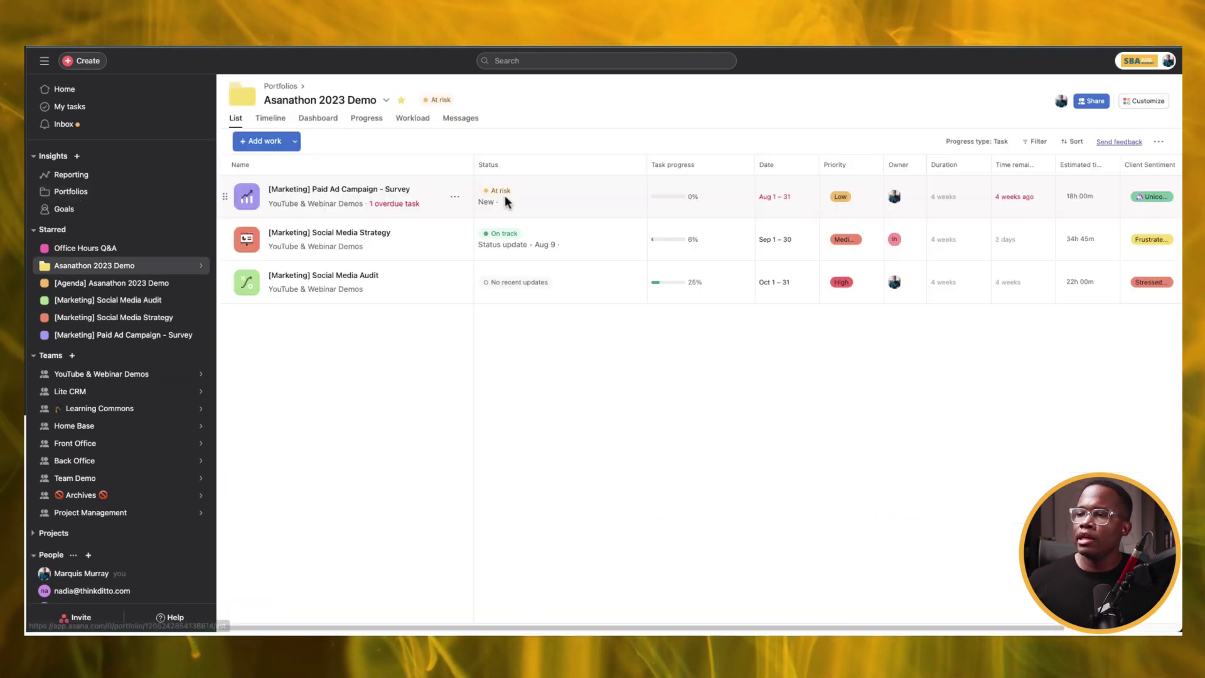
click(417, 121)
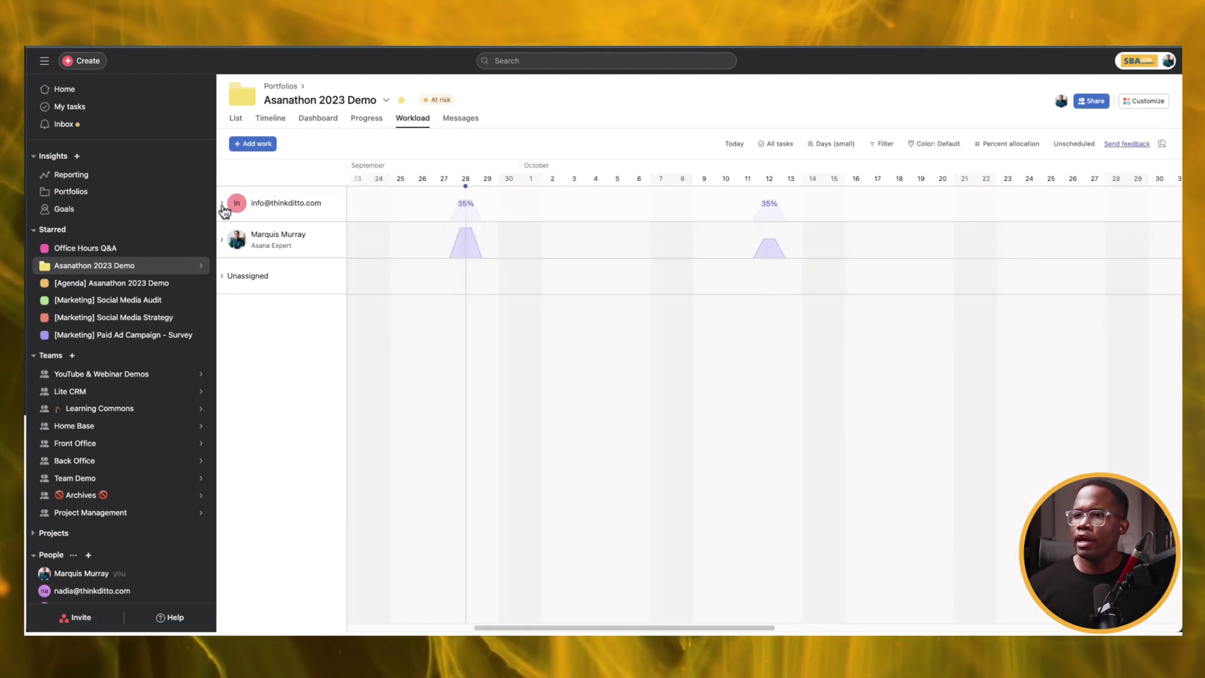
mouse_move(469, 203)
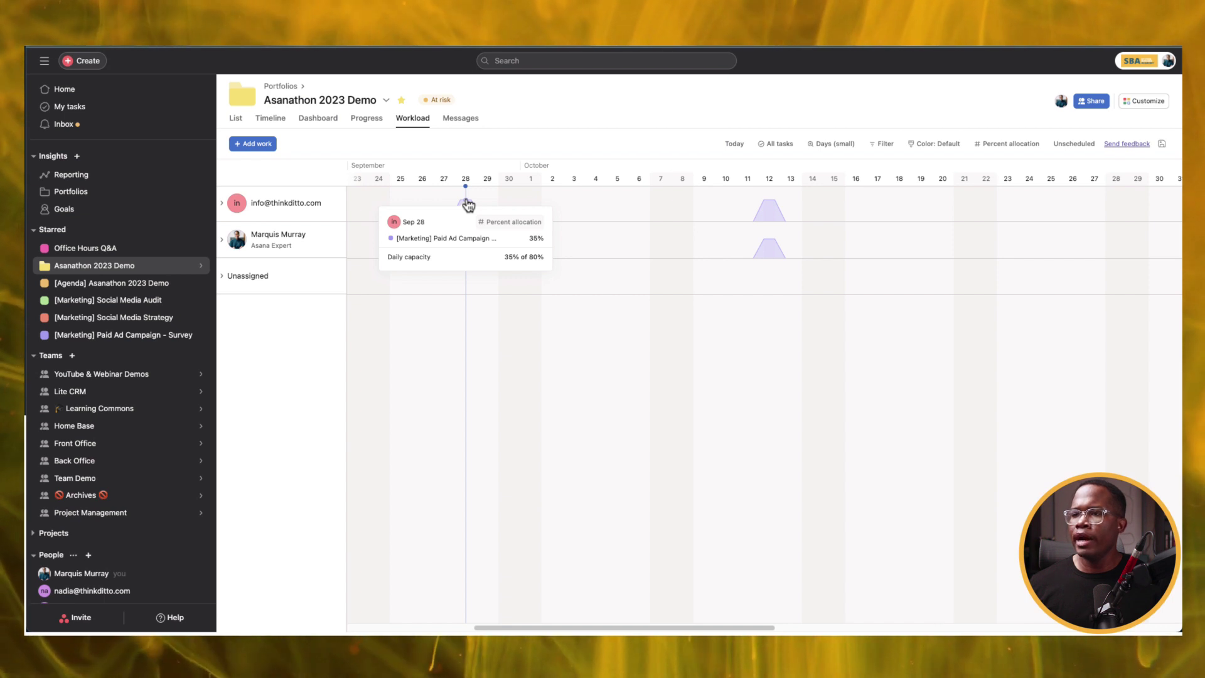
click(223, 204)
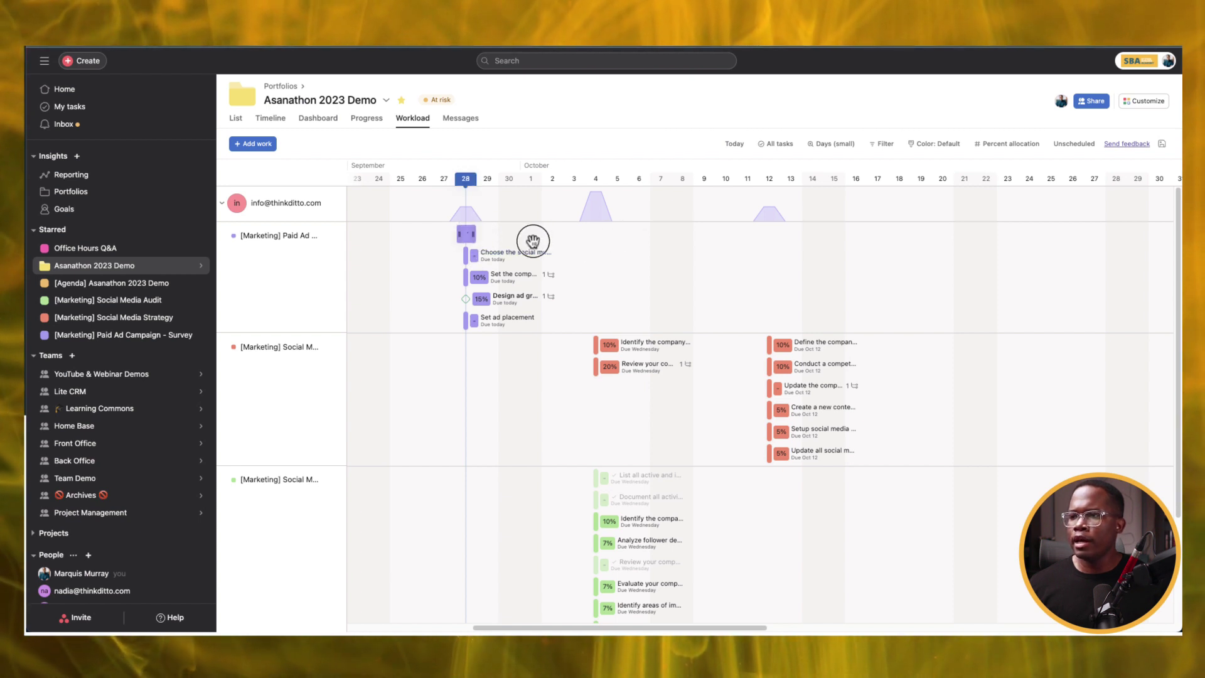
Reschedule campaign objective to Oct 4, ad budget Oct 11, content strategy Oct 3, Evaluate strategy Oct 12, both reviews Oct 18.
drag(490, 293, 608, 307)
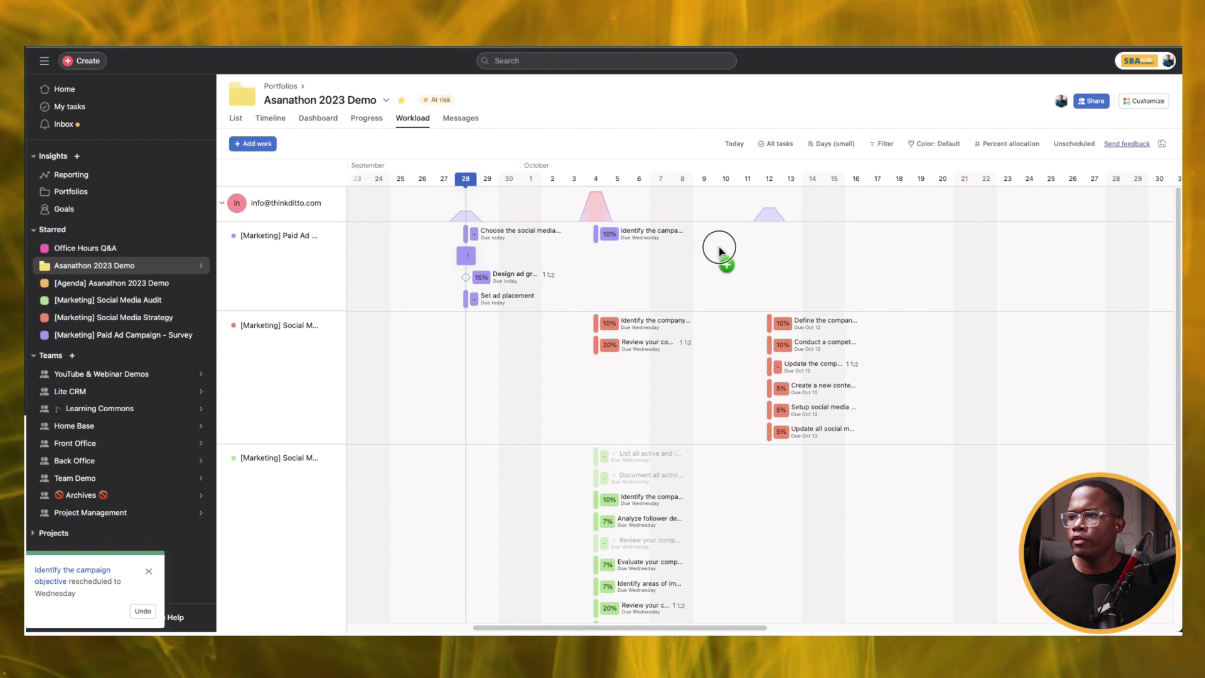
drag(753, 261, 753, 251)
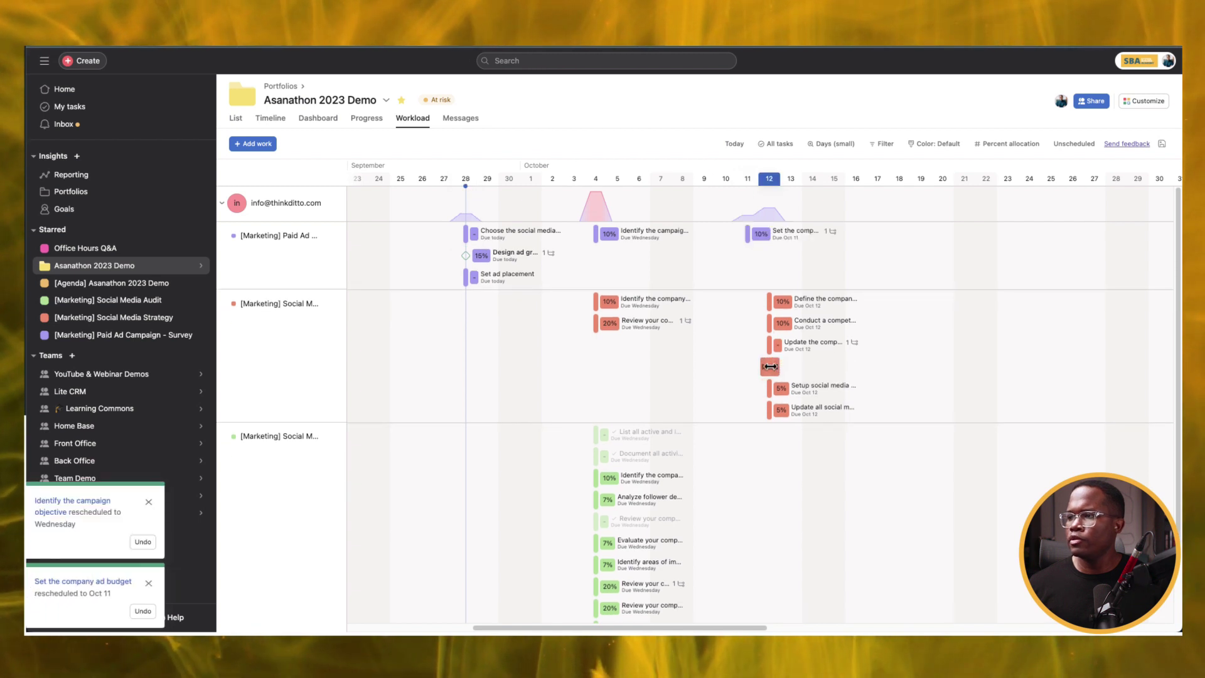
drag(572, 374, 572, 375)
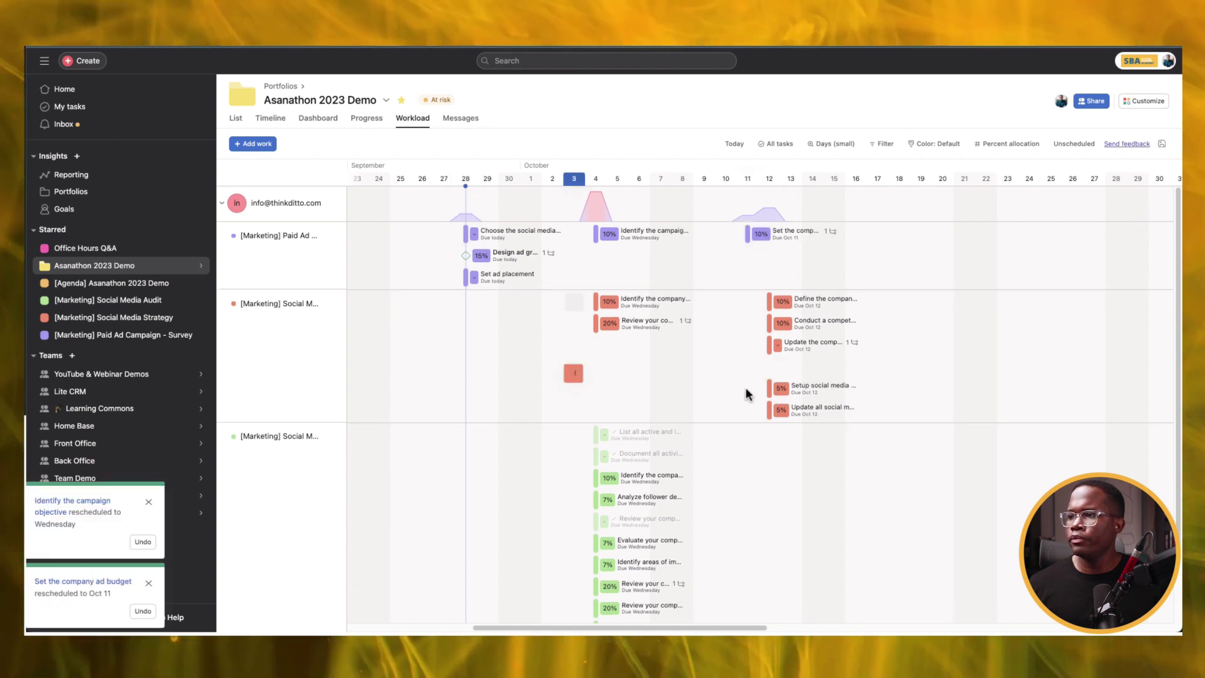
drag(603, 518, 597, 524)
drag(758, 520, 770, 526)
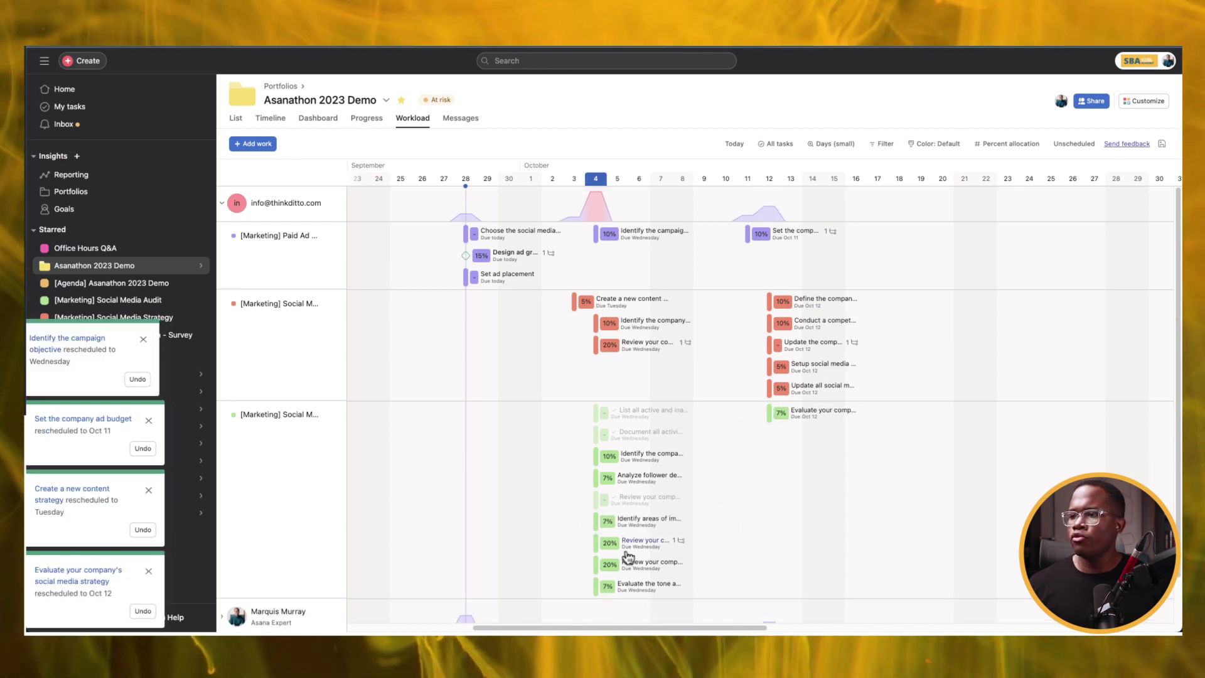
scroll(628, 556, down, 2)
drag(622, 492, 605, 495)
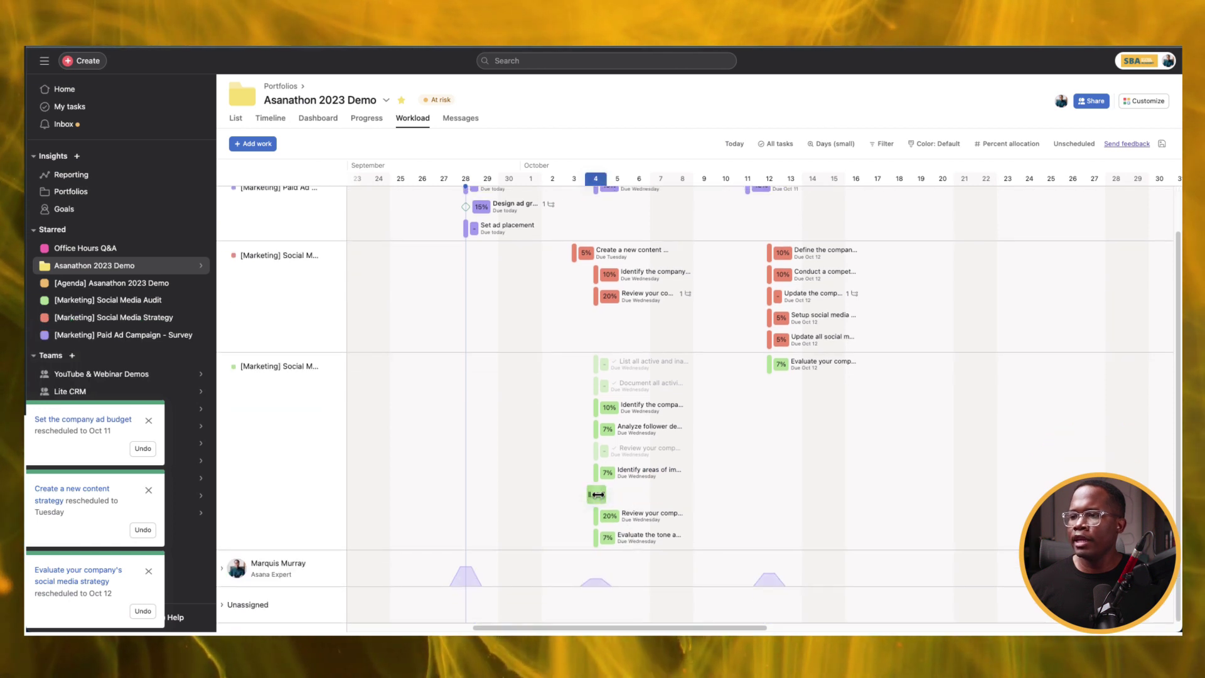
drag(719, 494, 894, 492)
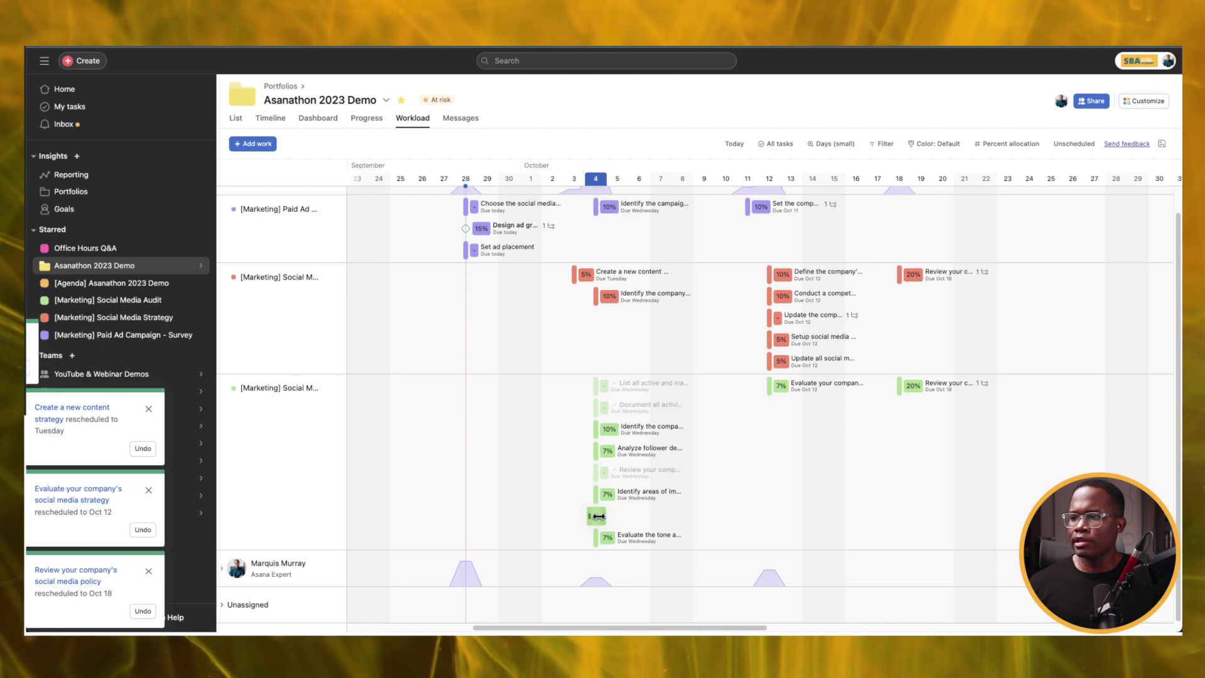
drag(597, 516, 904, 511)
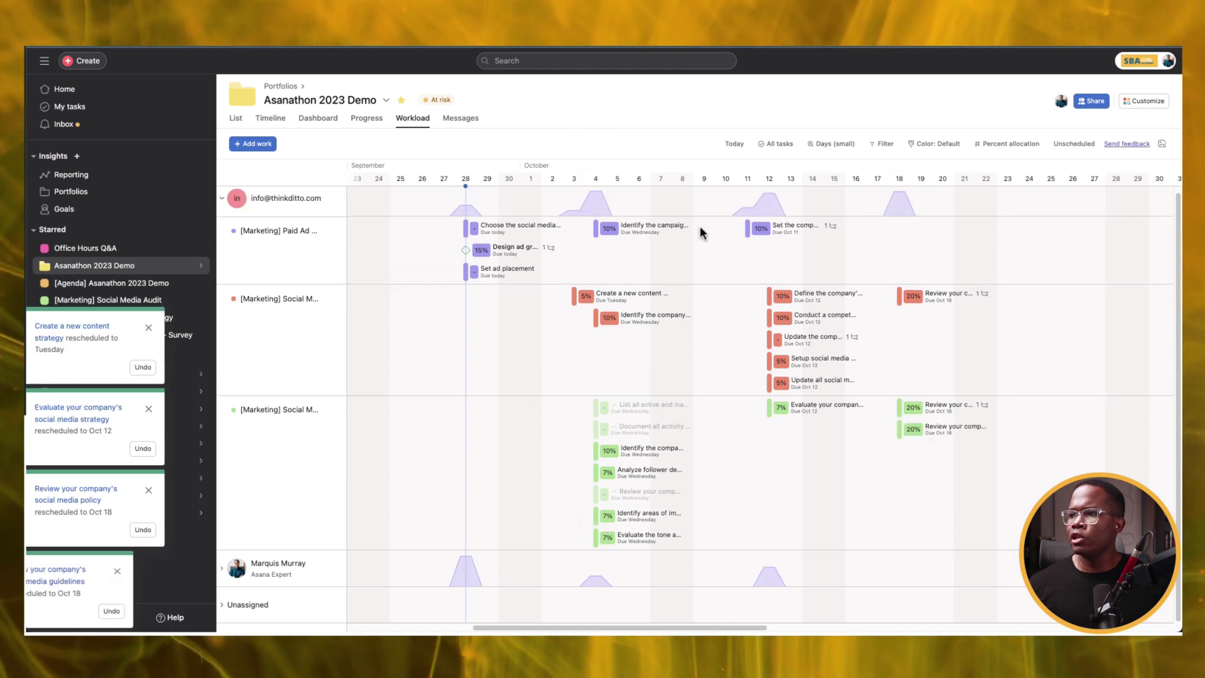
mouse_move(769, 200)
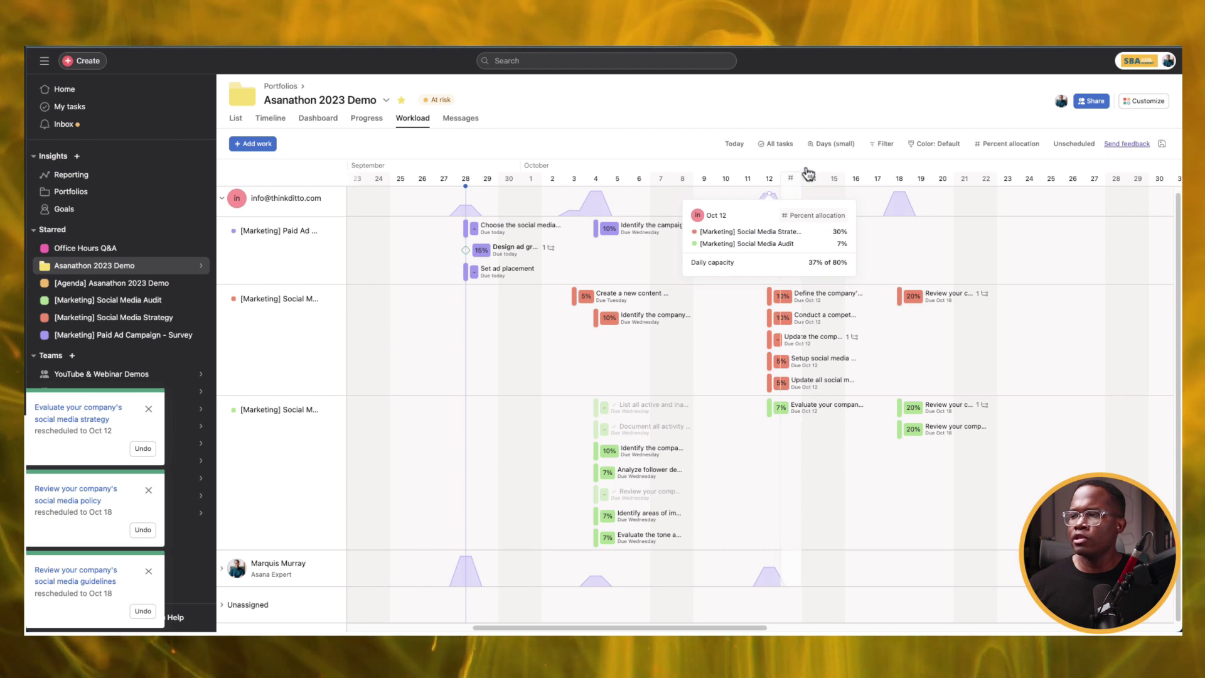
Set the Workload timeline scale to Months (large), after trying large days and weeks.
click(821, 146)
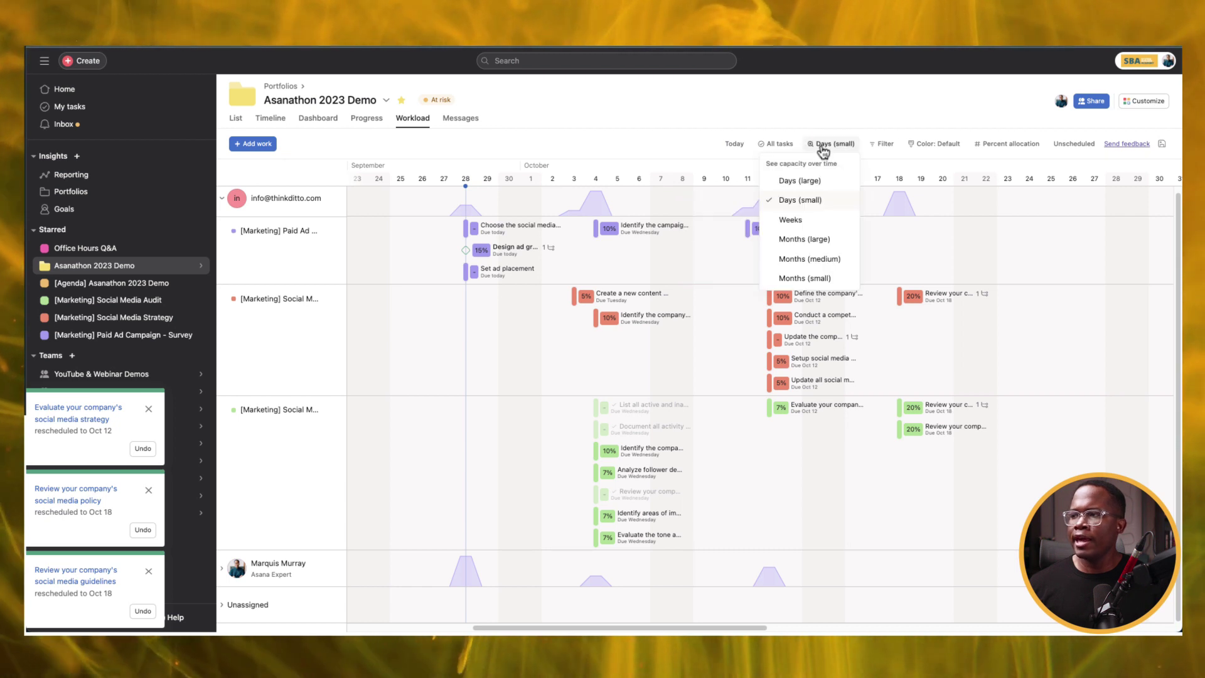
click(810, 182)
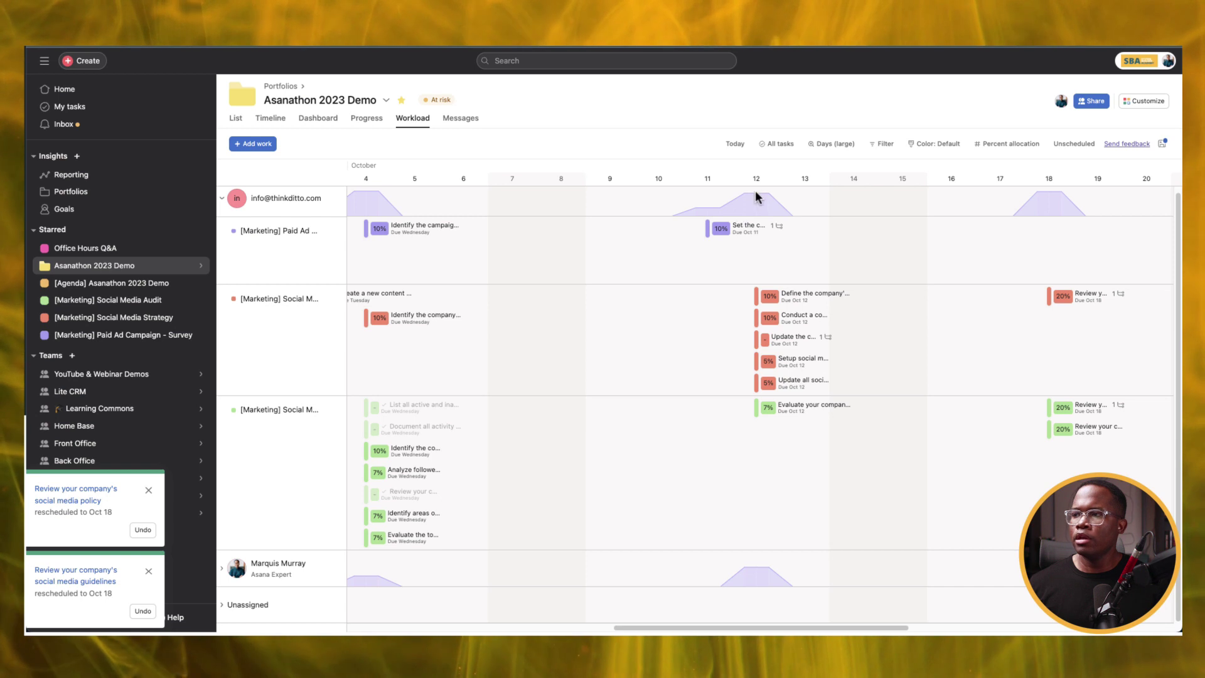
mouse_move(756, 197)
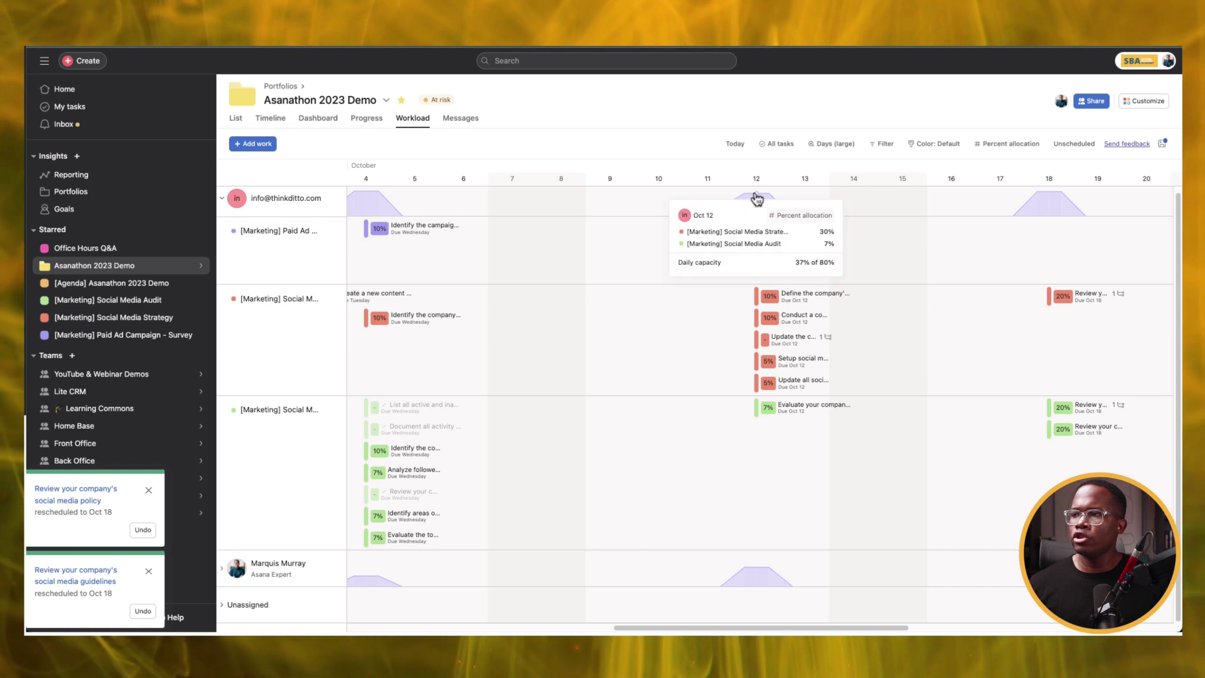
click(823, 146)
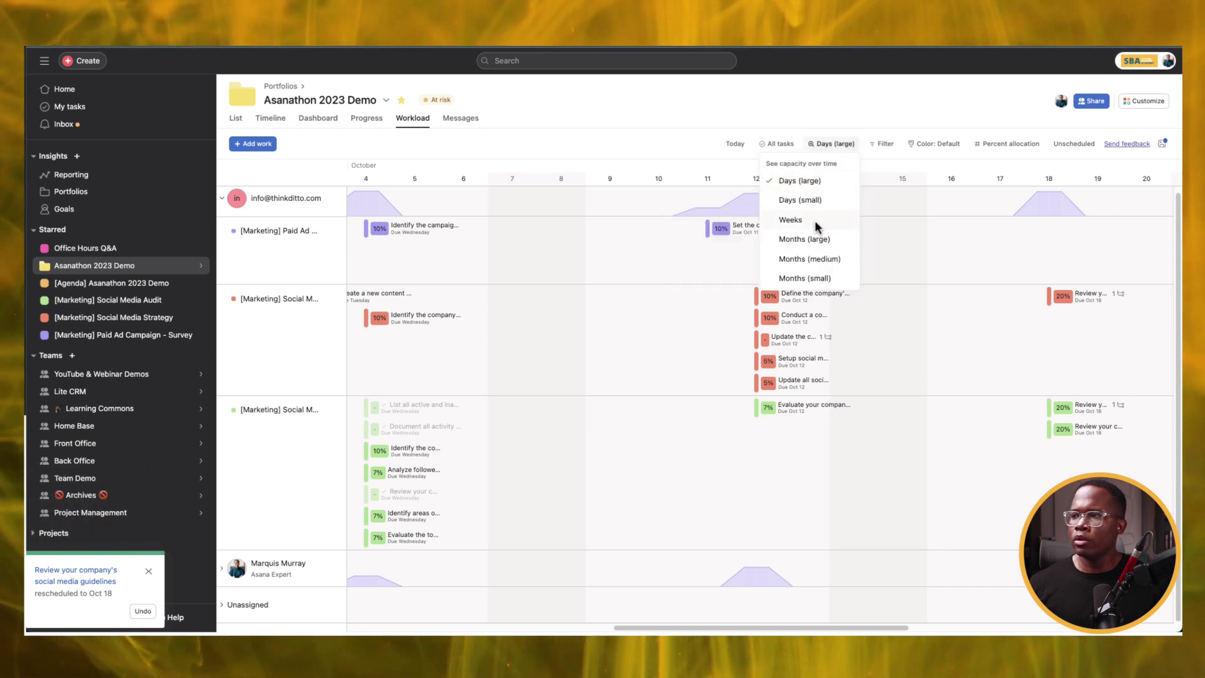
click(815, 220)
mouse_move(764, 198)
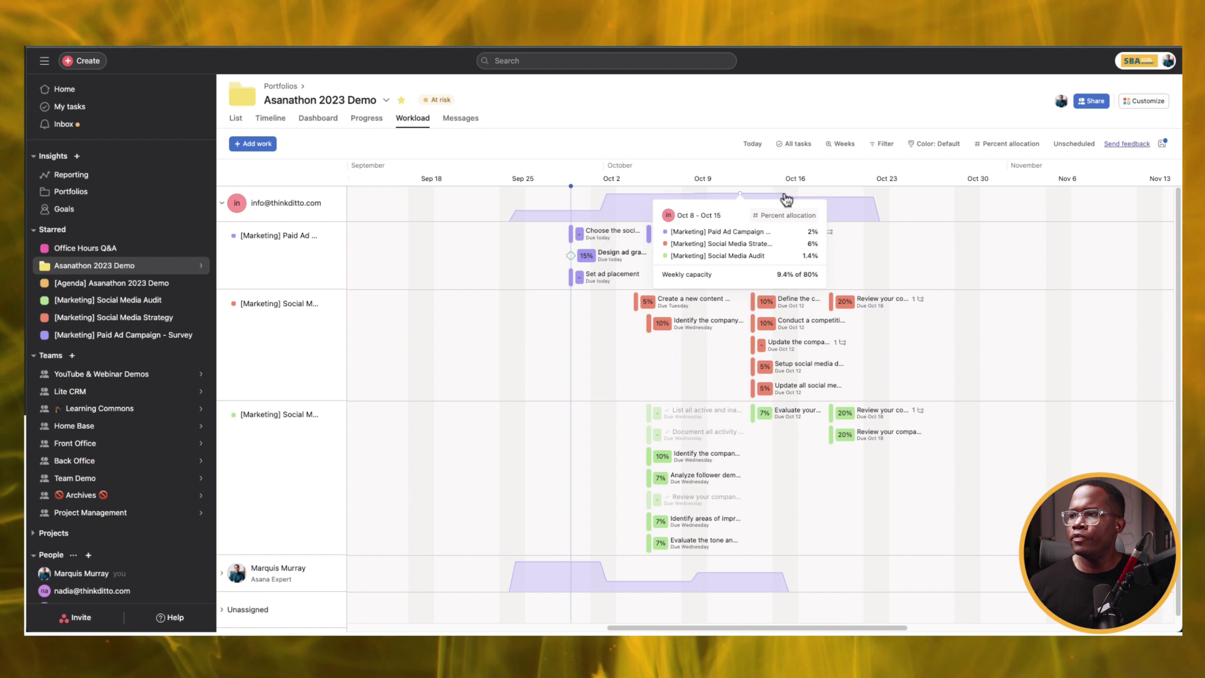
click(840, 145)
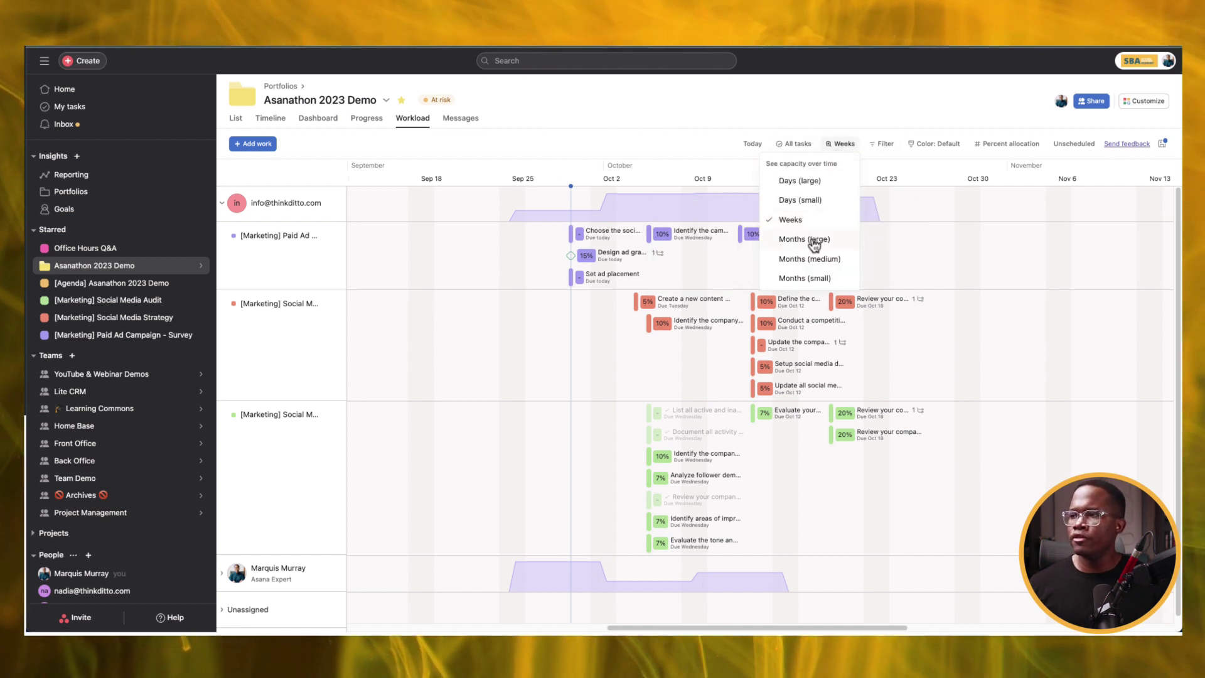
click(815, 244)
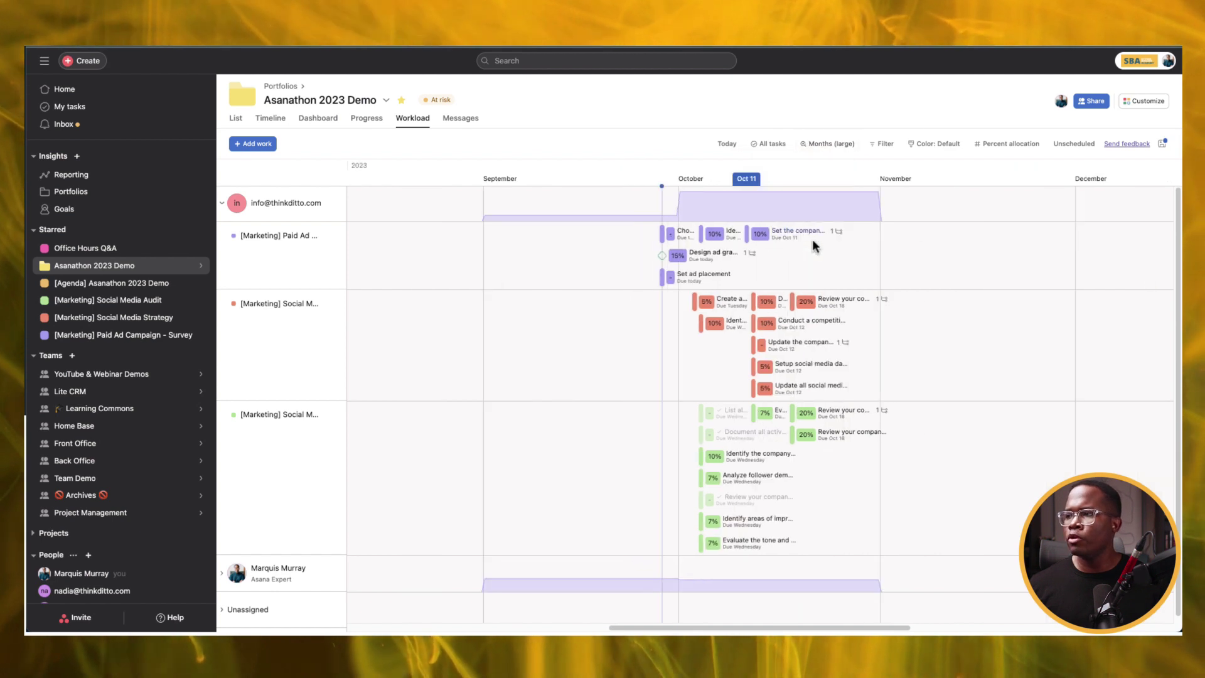
mouse_move(790, 198)
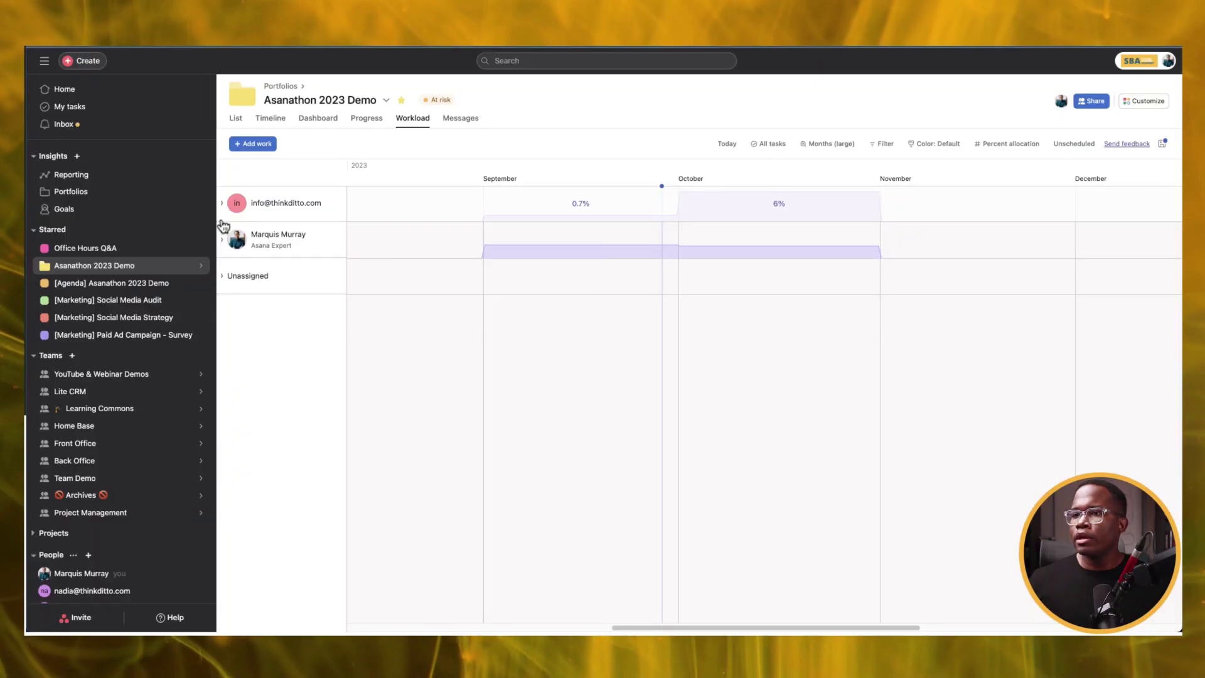
Expand a team member's row in the monthly workload to see their tasks.
click(223, 245)
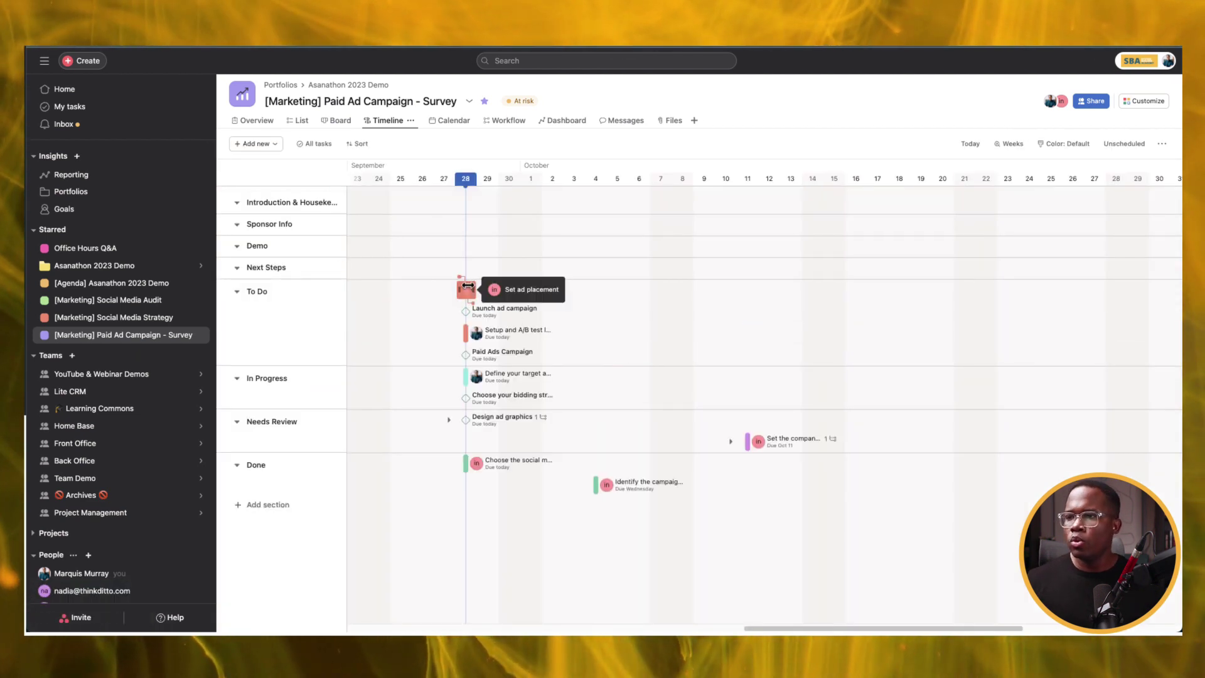
Extend Set ad placement to end Oct 3 and move Define your target audience to start Oct 10.
drag(473, 288, 584, 294)
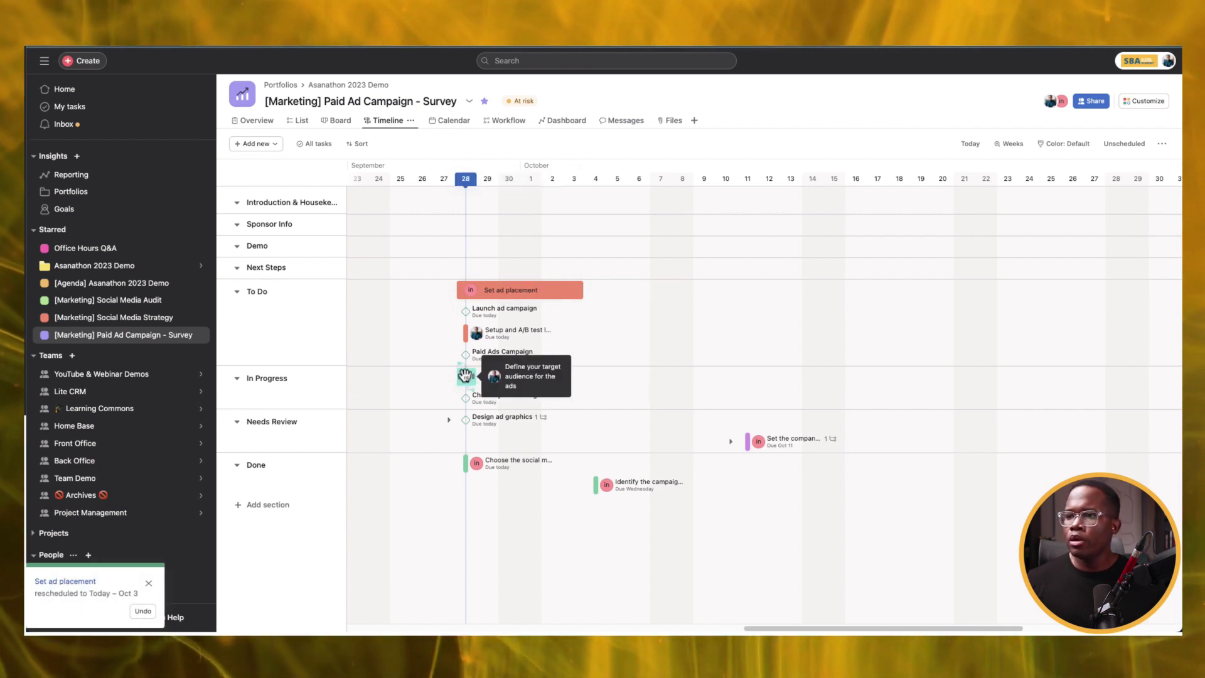
drag(641, 381, 875, 382)
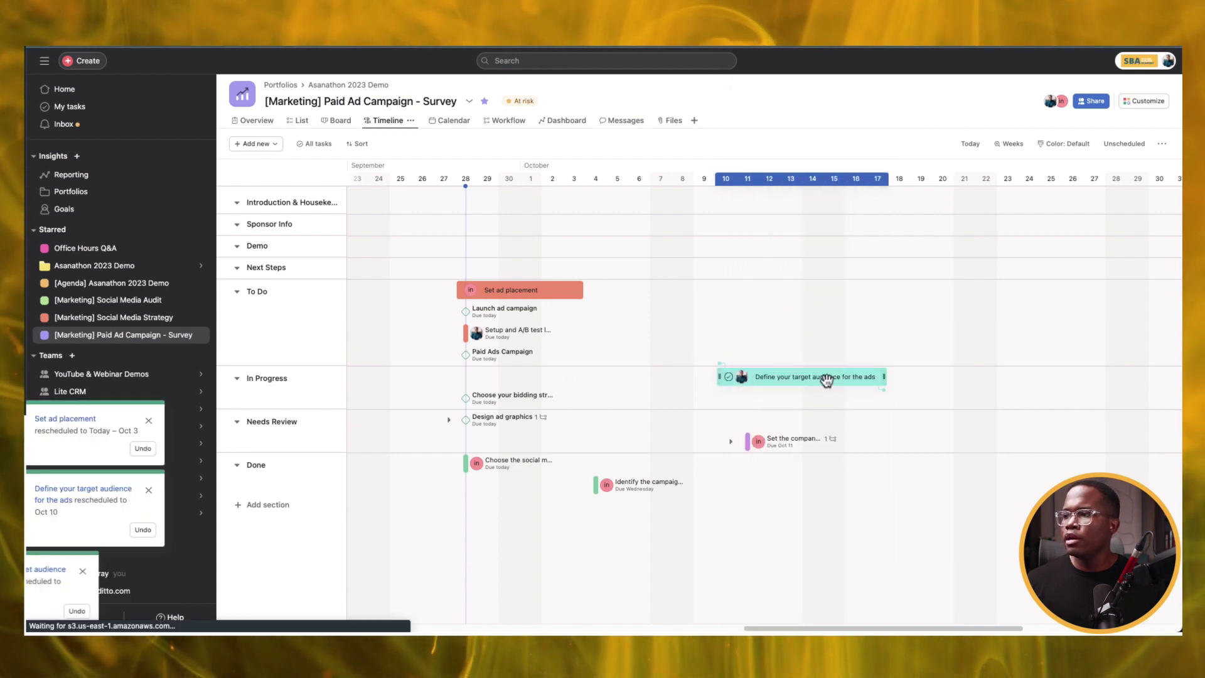
click(826, 377)
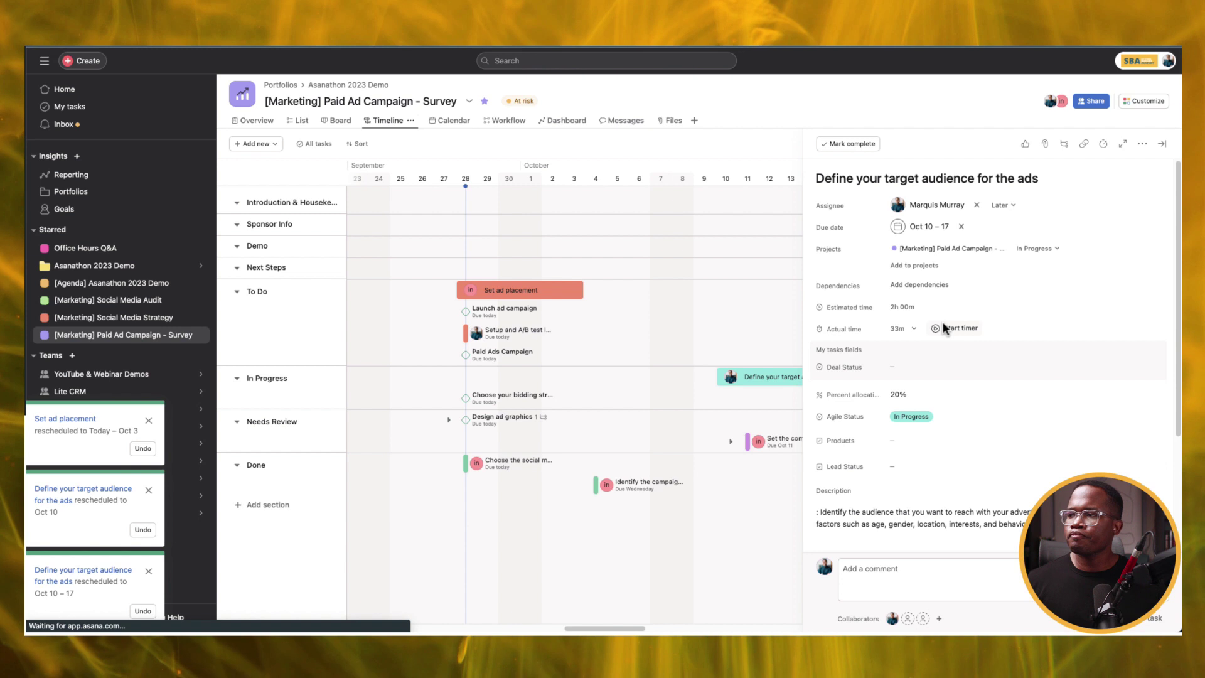
key(Escape)
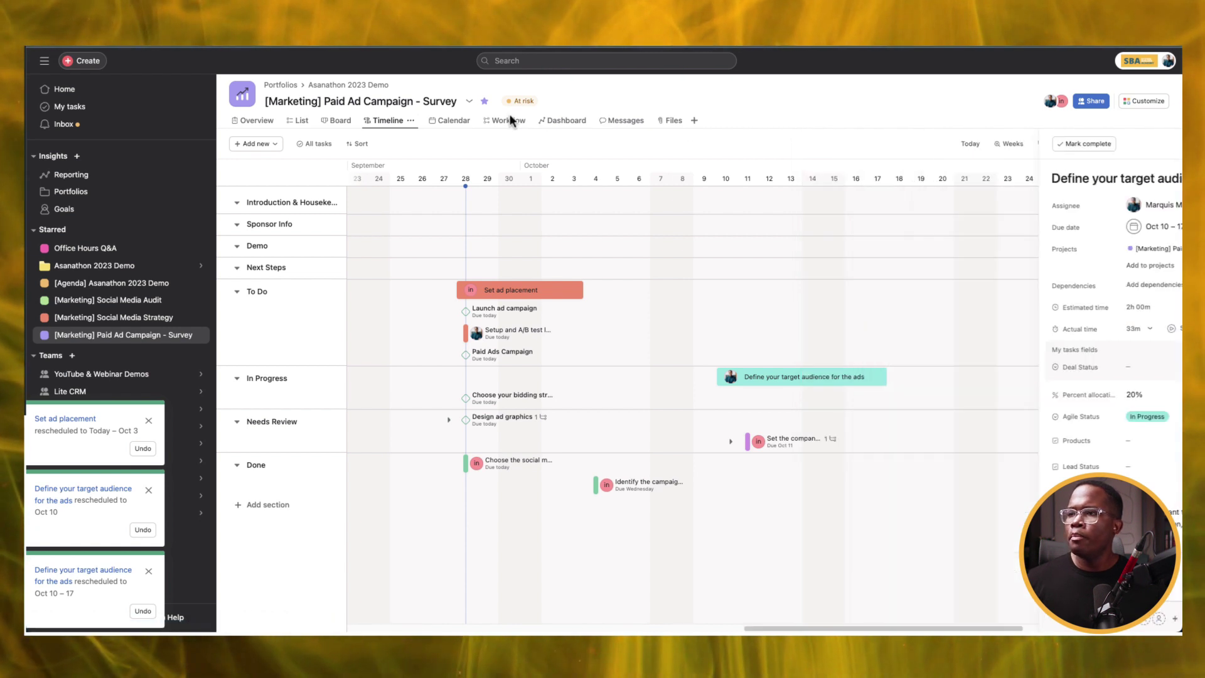
click(695, 123)
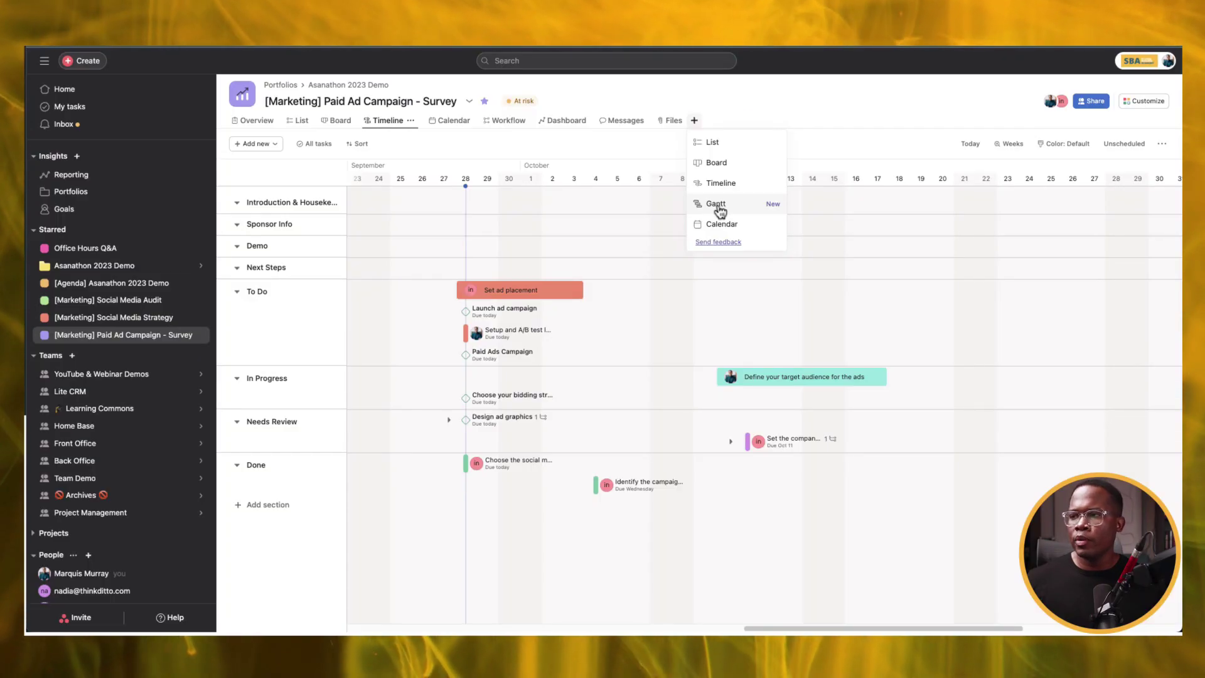
Add a new Gantt view tab to the Paid Ad Campaign - Survey project.
click(718, 204)
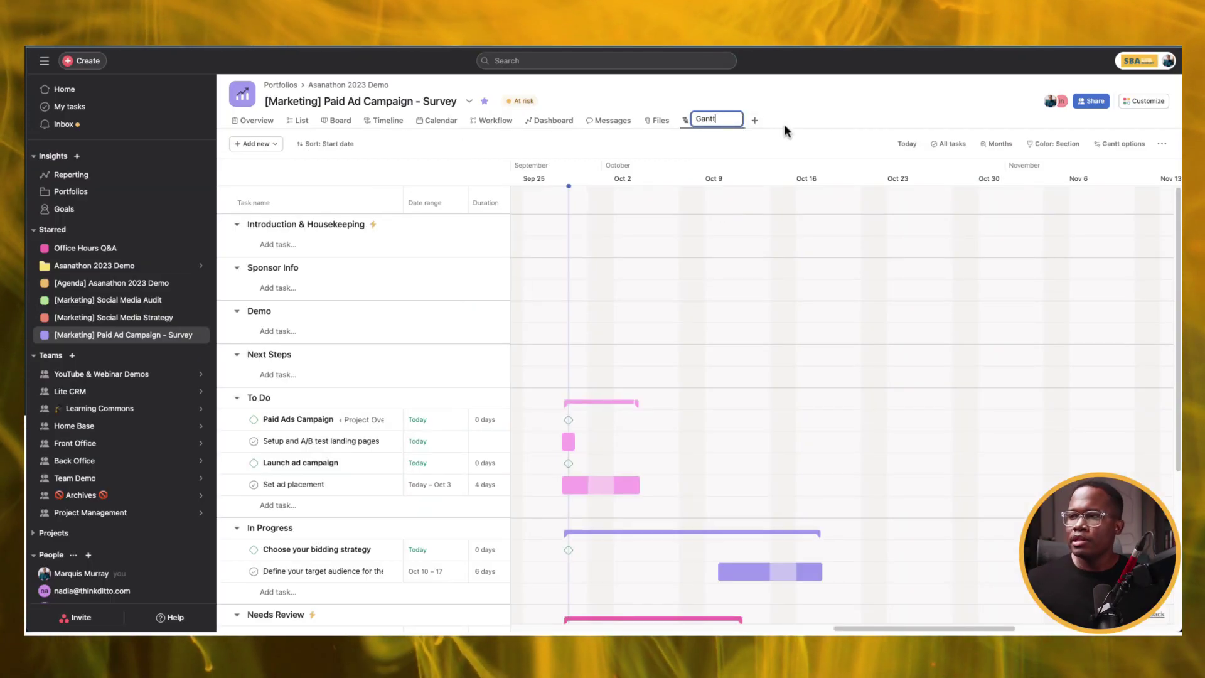
Confirm the Gantt view's name, move its tab right after Timeline, and reopen the Gantt chart.
click(824, 119)
click(718, 120)
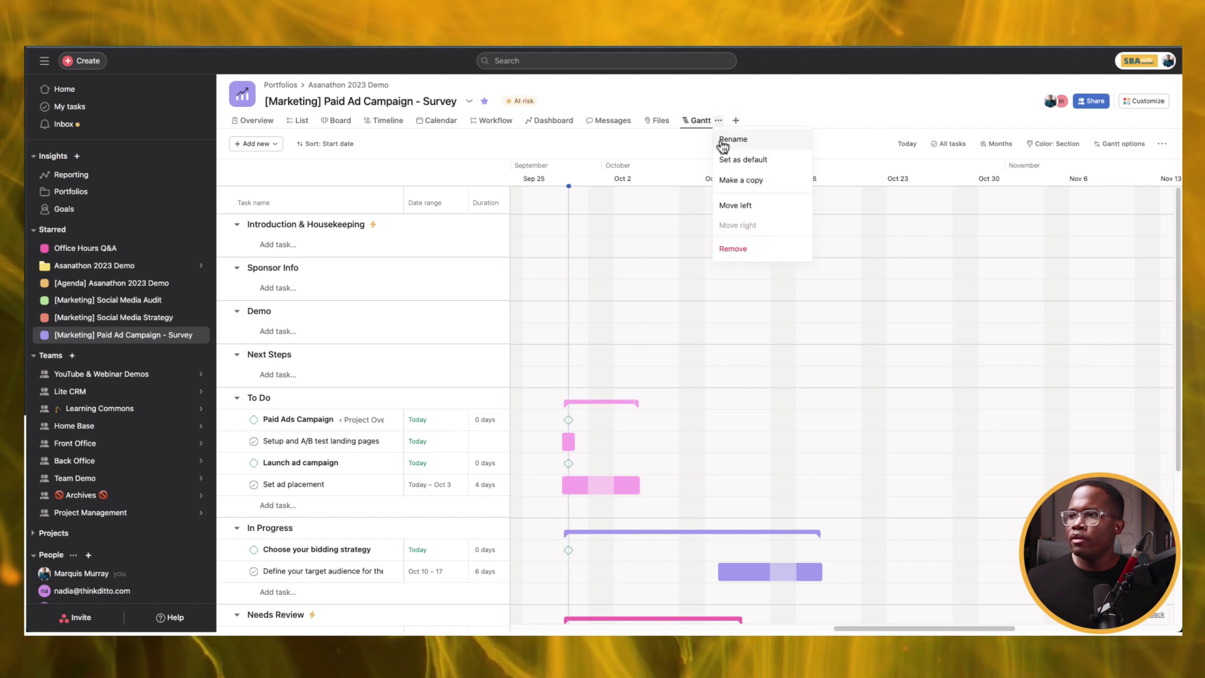
click(744, 202)
drag(670, 122, 438, 125)
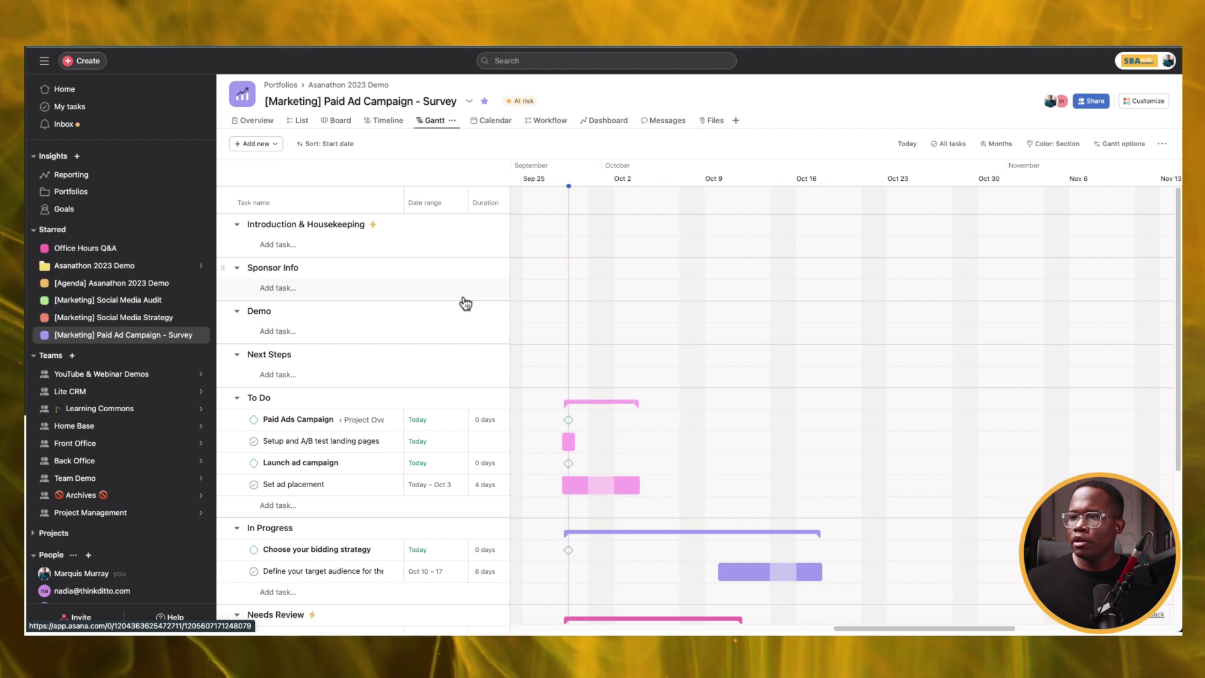
click(388, 121)
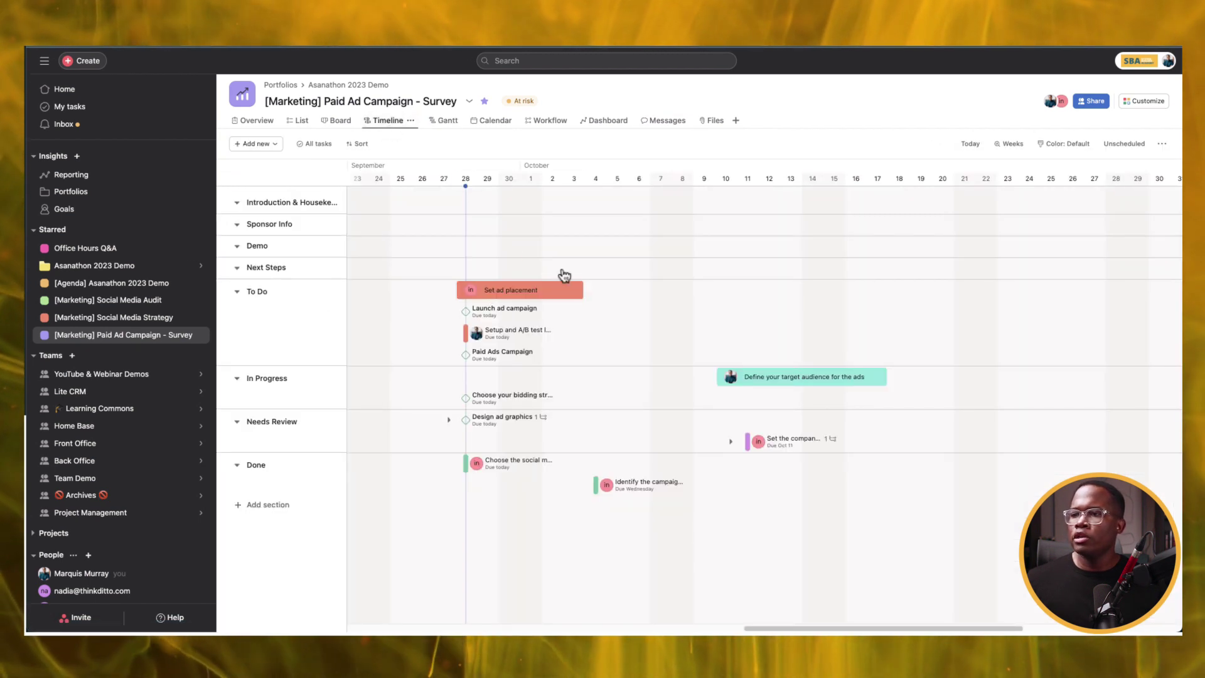
click(452, 125)
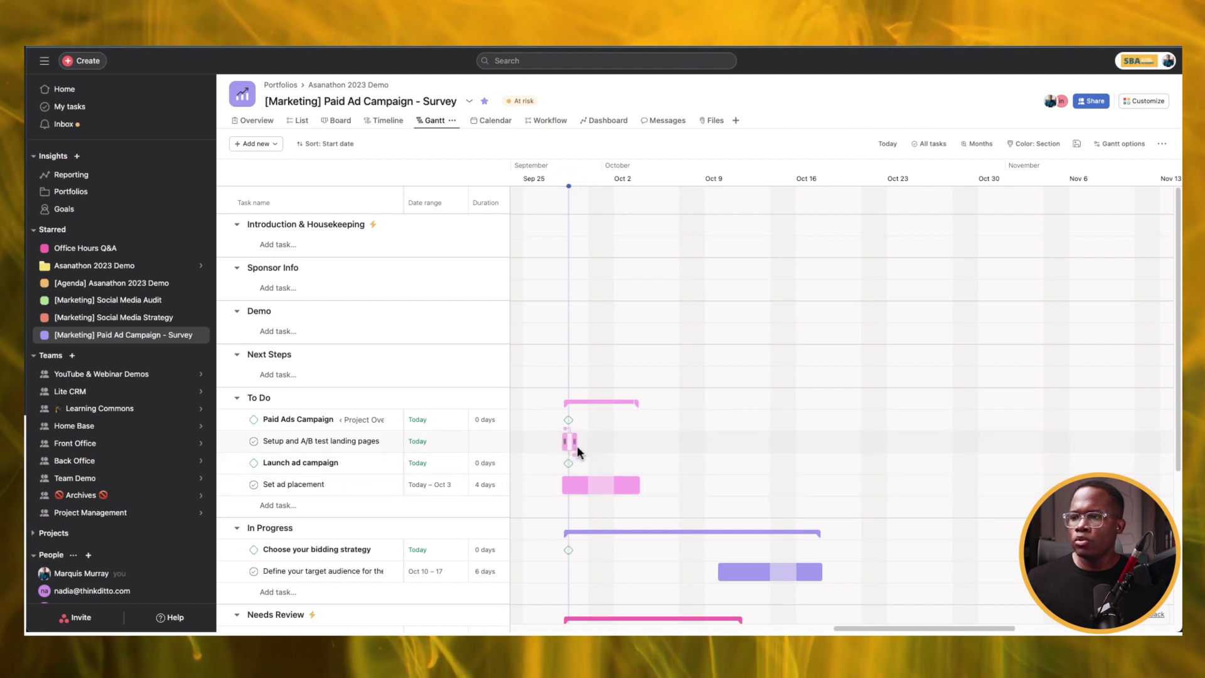
Lengthen the landing-page test task to Oct 8, then shift it to Oct 9–19.
drag(574, 443, 702, 446)
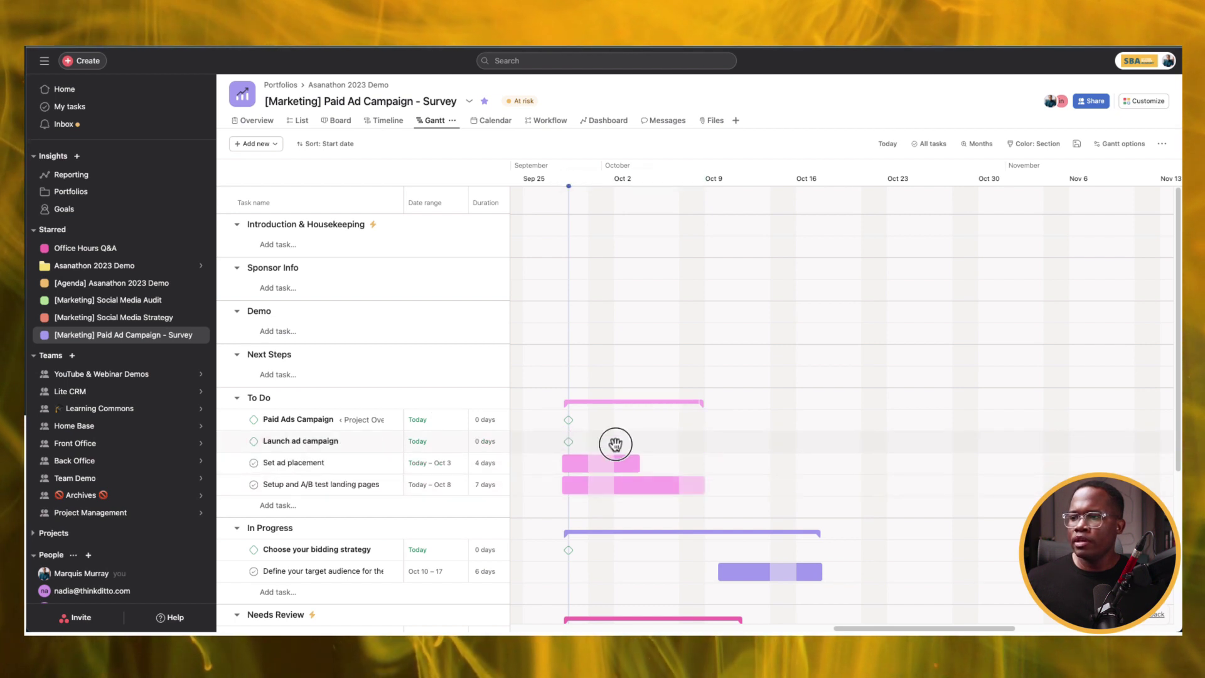
drag(735, 488, 801, 488)
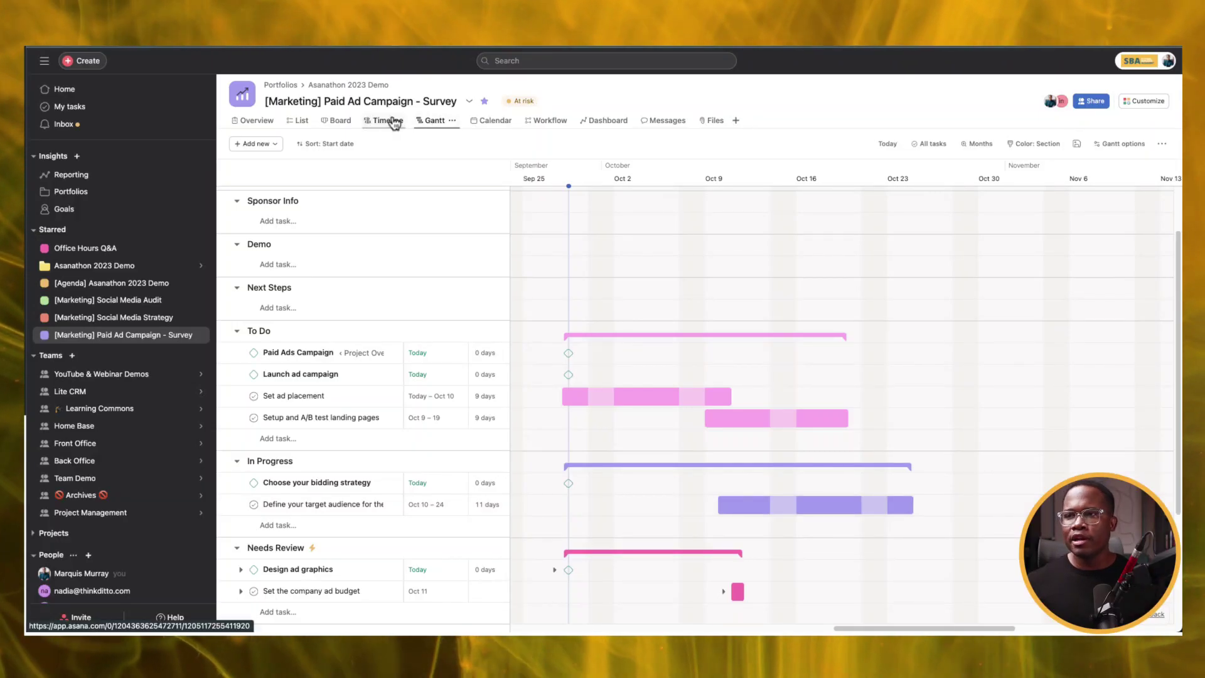
Check the rescheduled dates on the Timeline, then return to the Gantt chart.
click(389, 122)
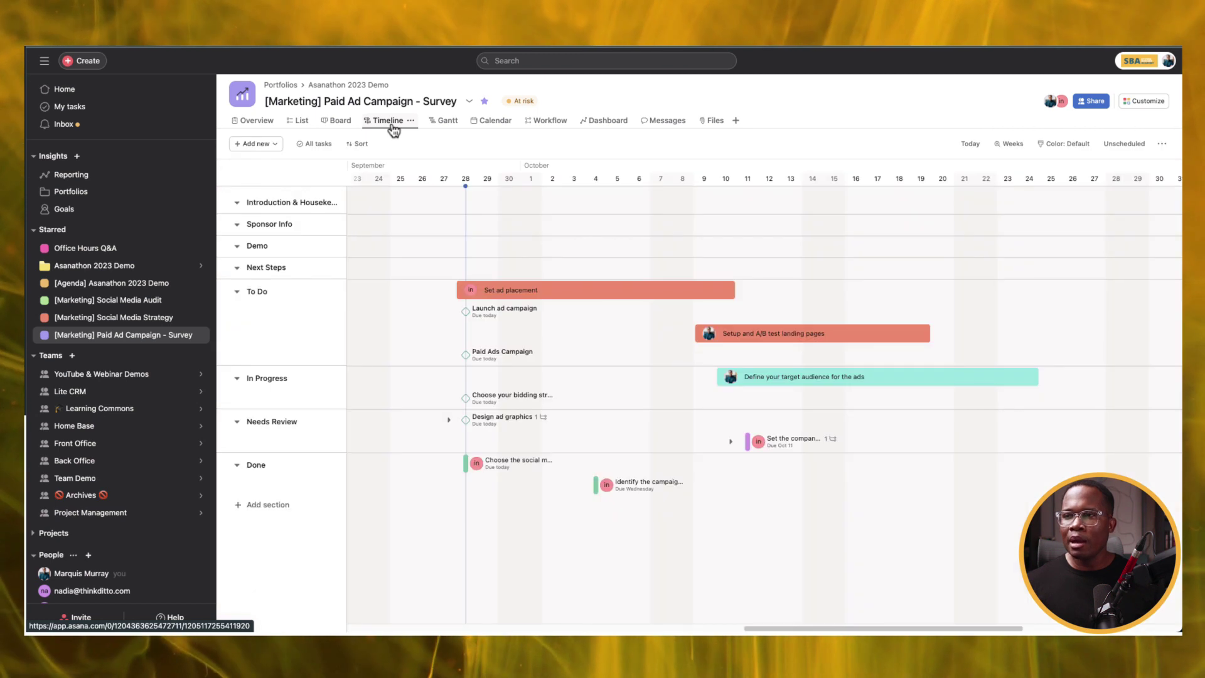
click(449, 123)
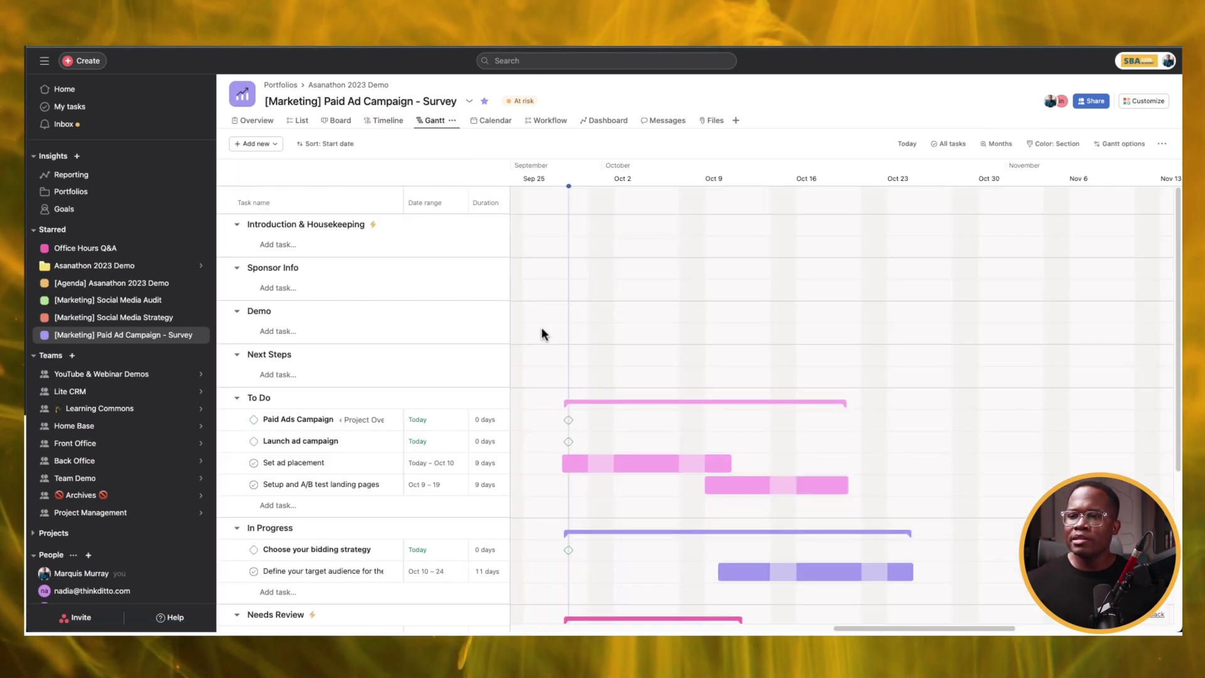
scroll(355, 384, down, 2)
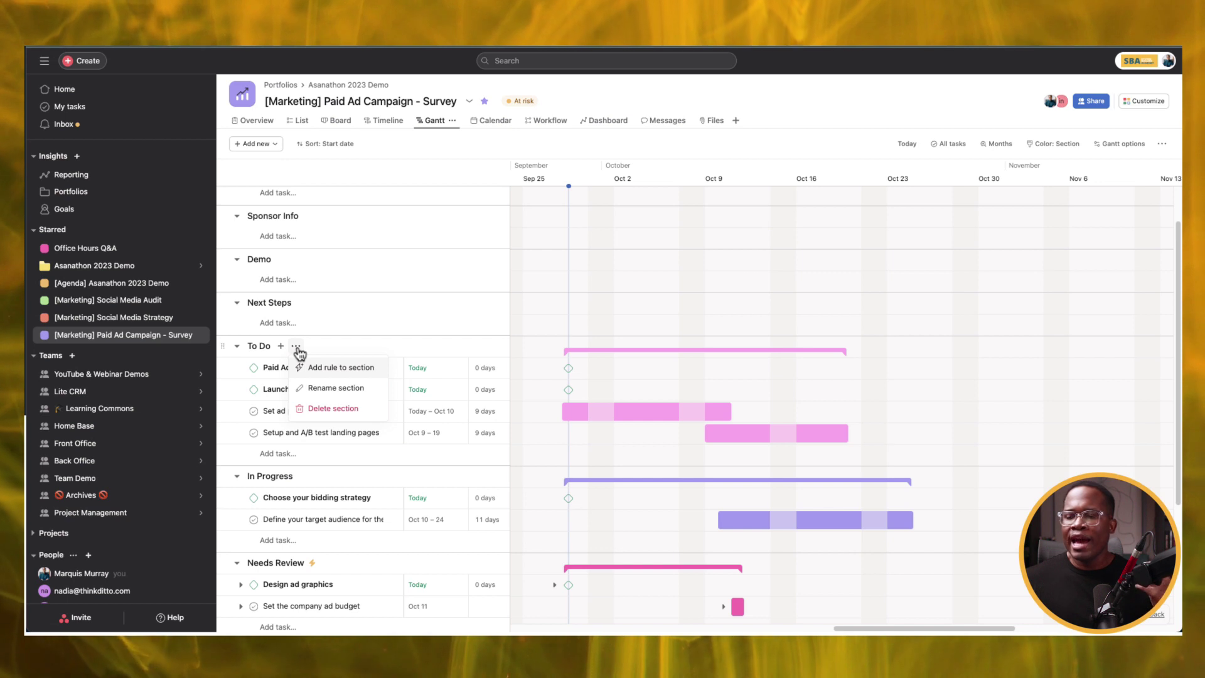
click(279, 455)
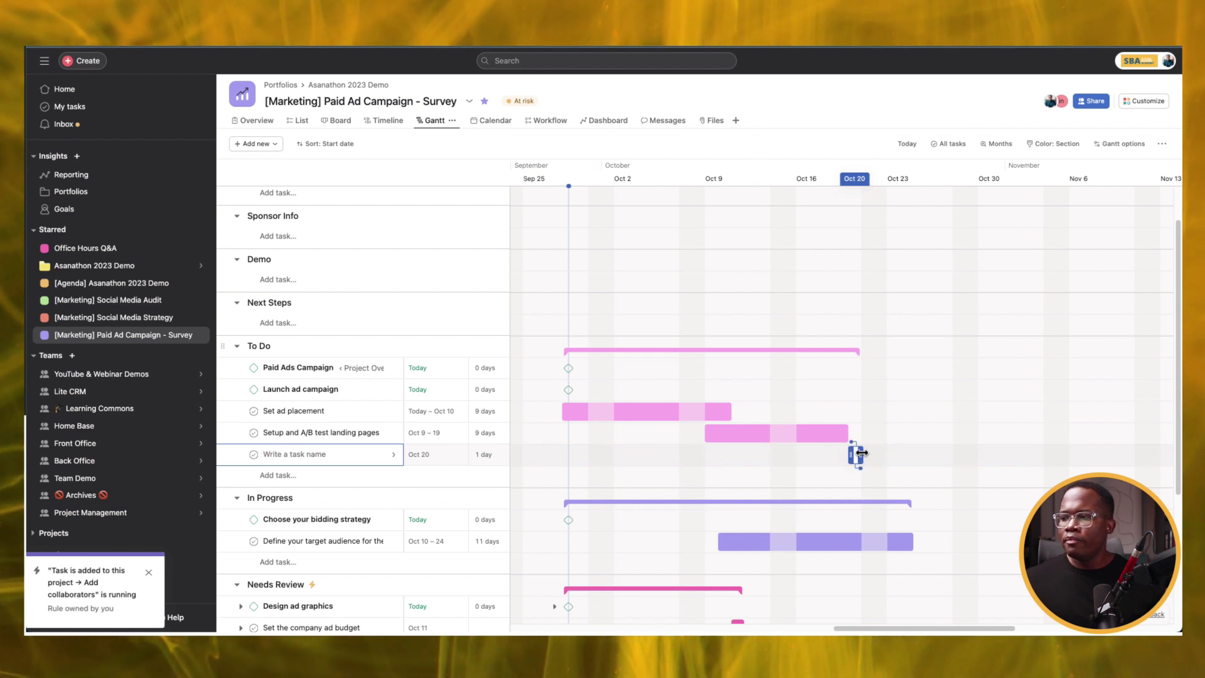
click(953, 459)
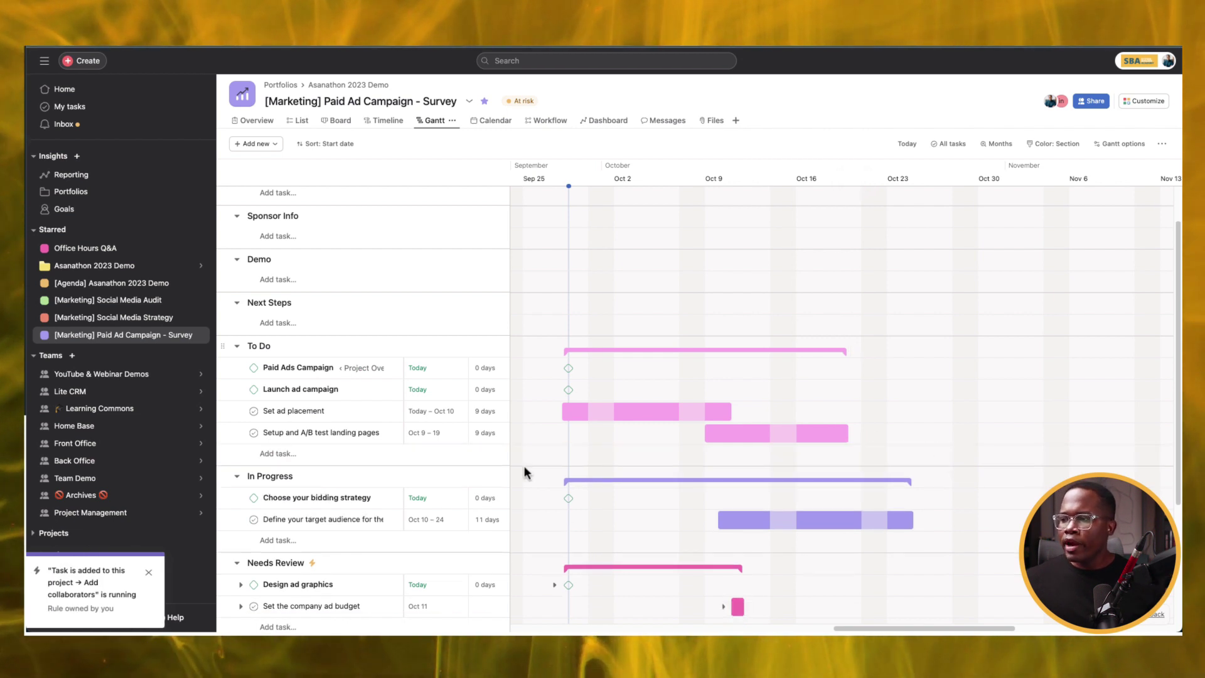
click(266, 457)
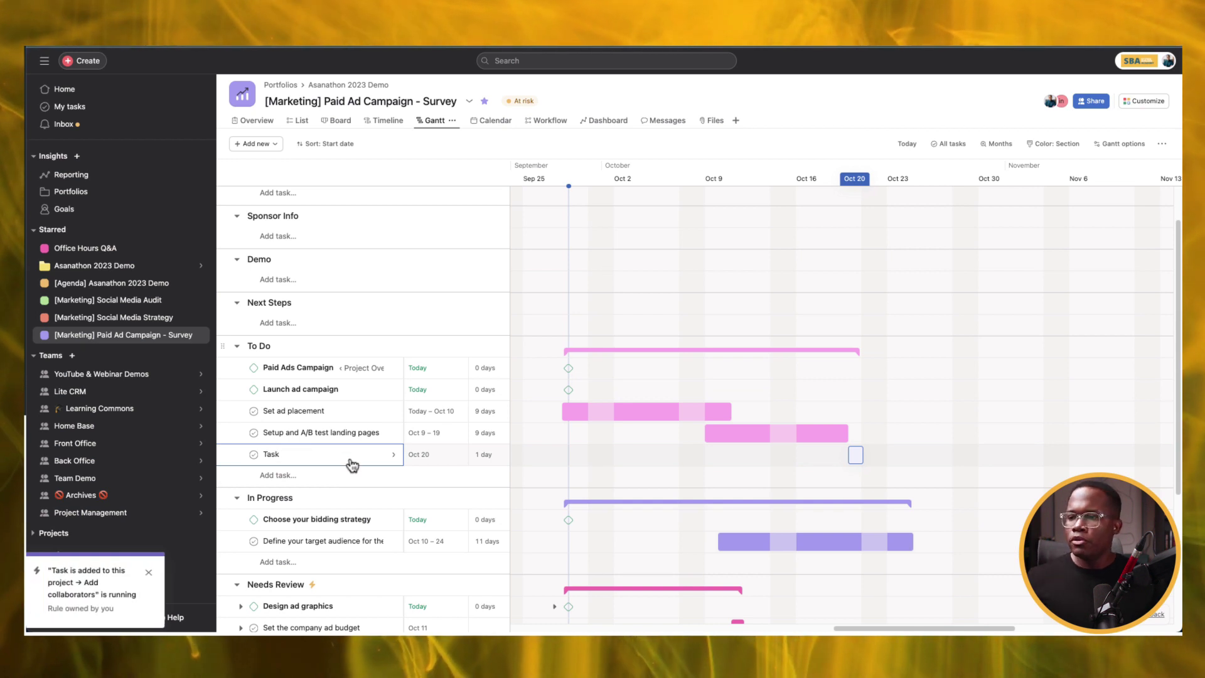
drag(862, 455, 946, 459)
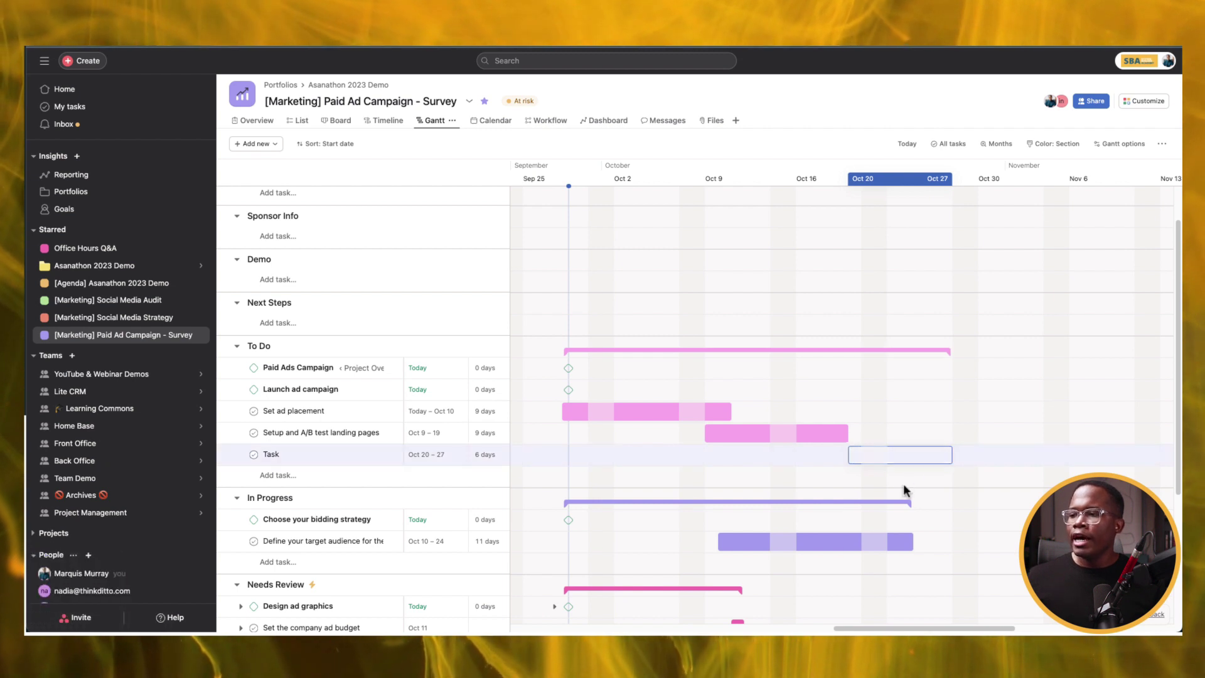
click(41, 64)
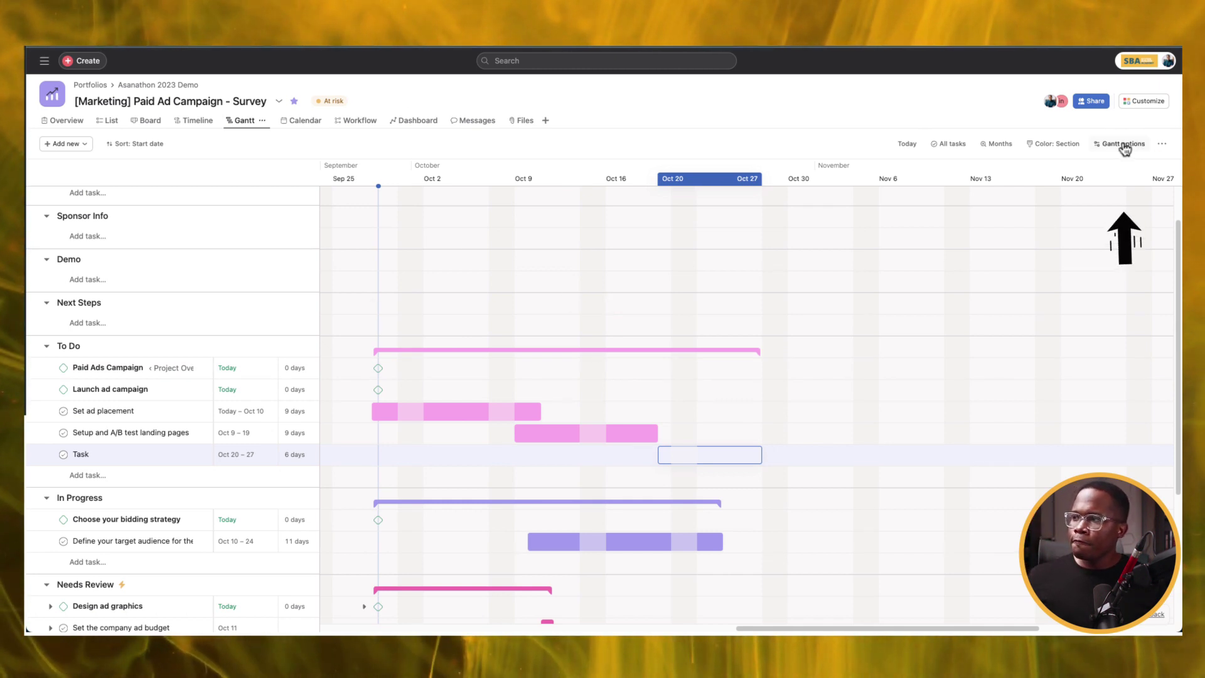
click(1163, 145)
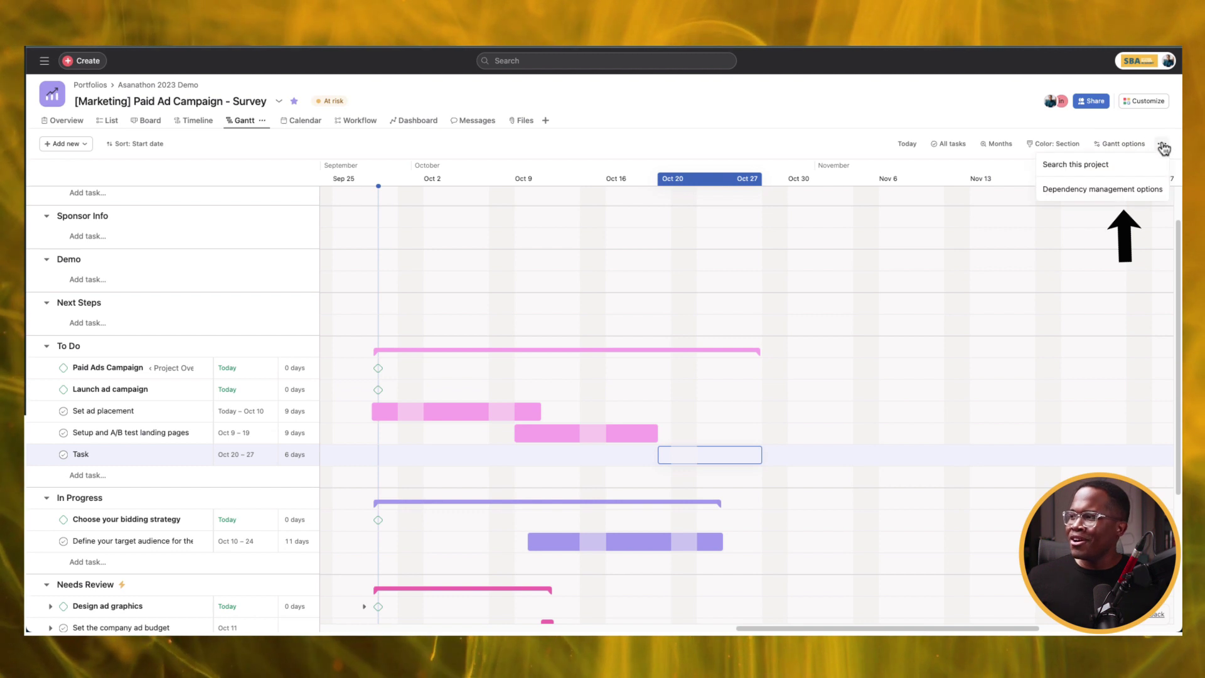
click(1112, 190)
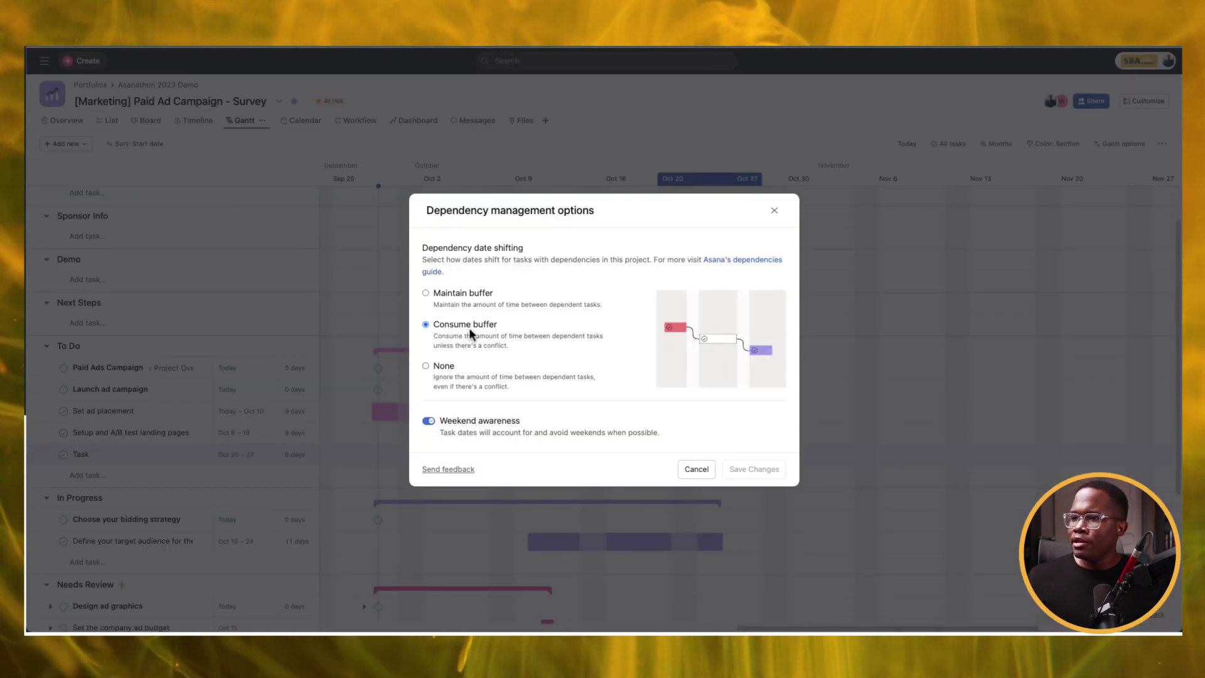
click(451, 294)
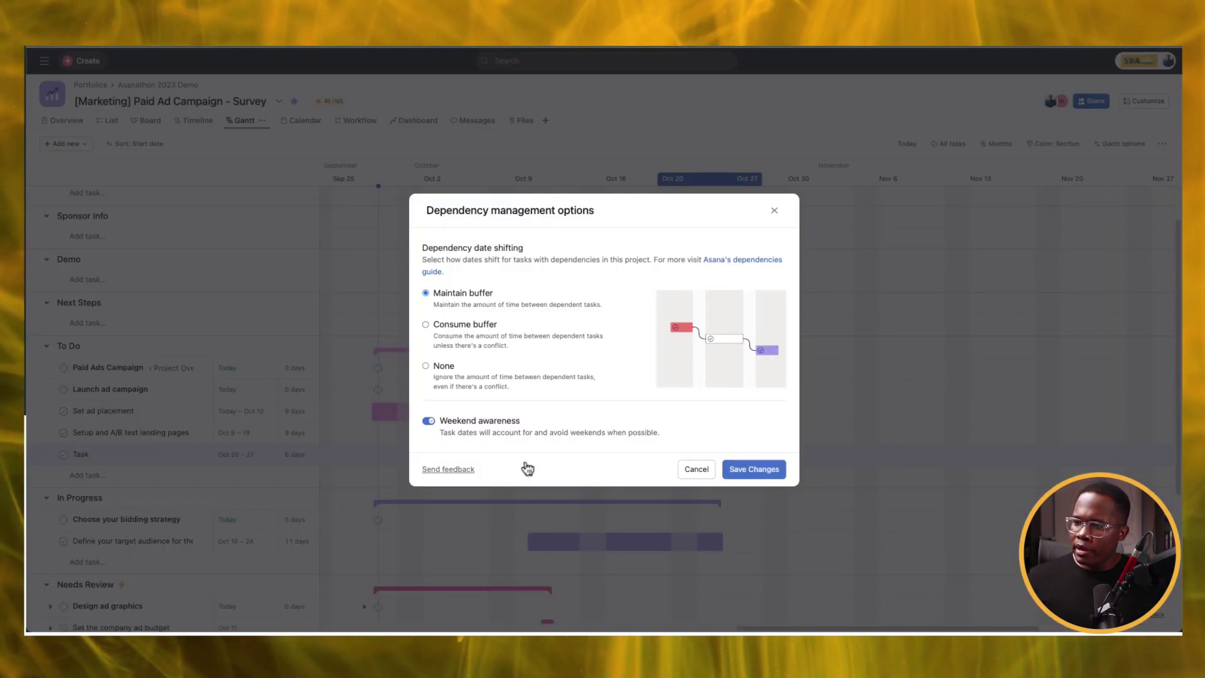
click(707, 471)
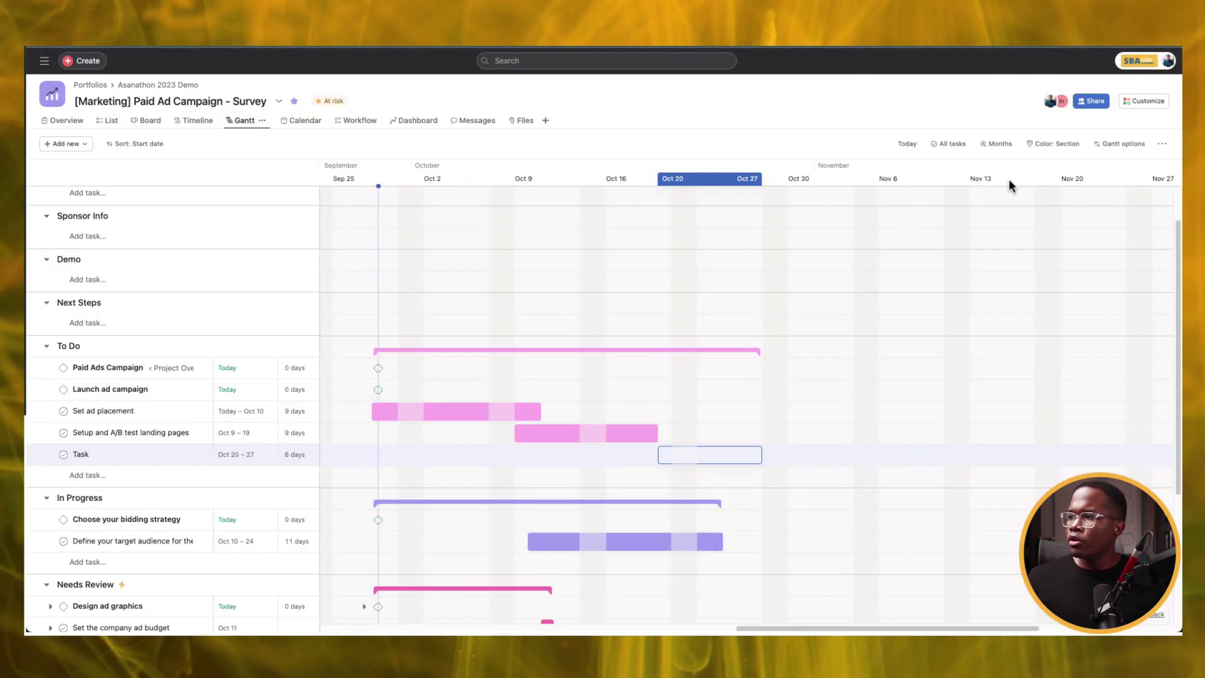
Try the Highlight critical path option in Gantt settings, then turn it off.
click(1111, 149)
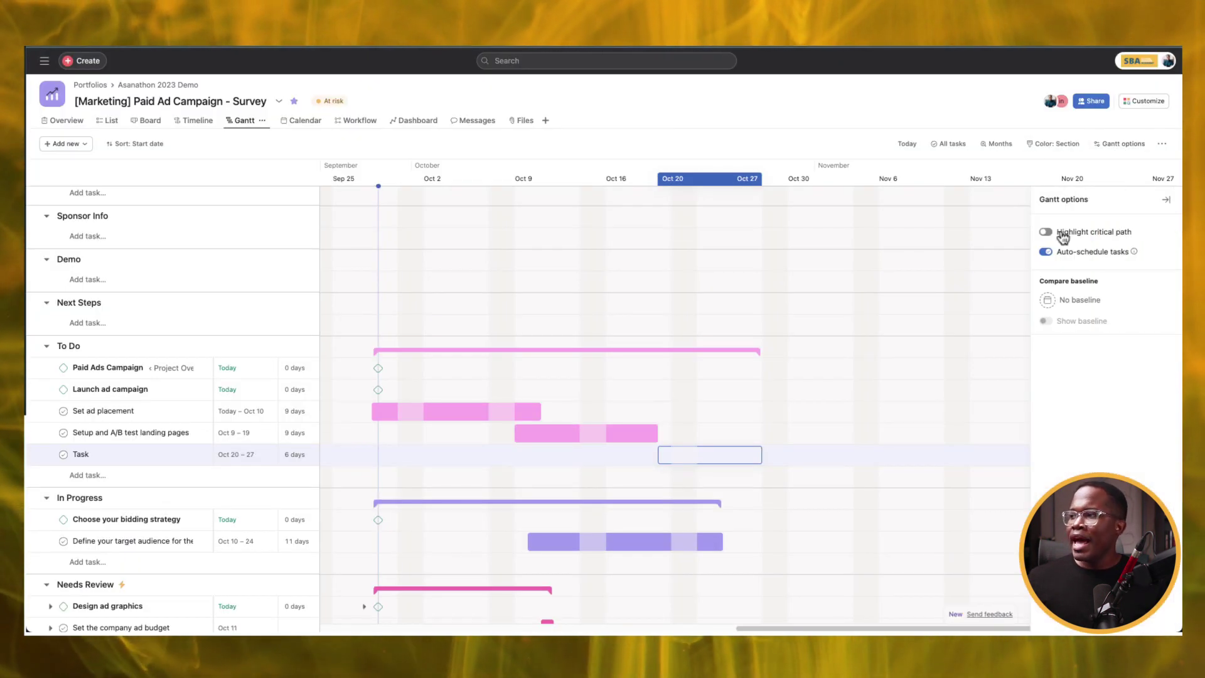
click(1046, 233)
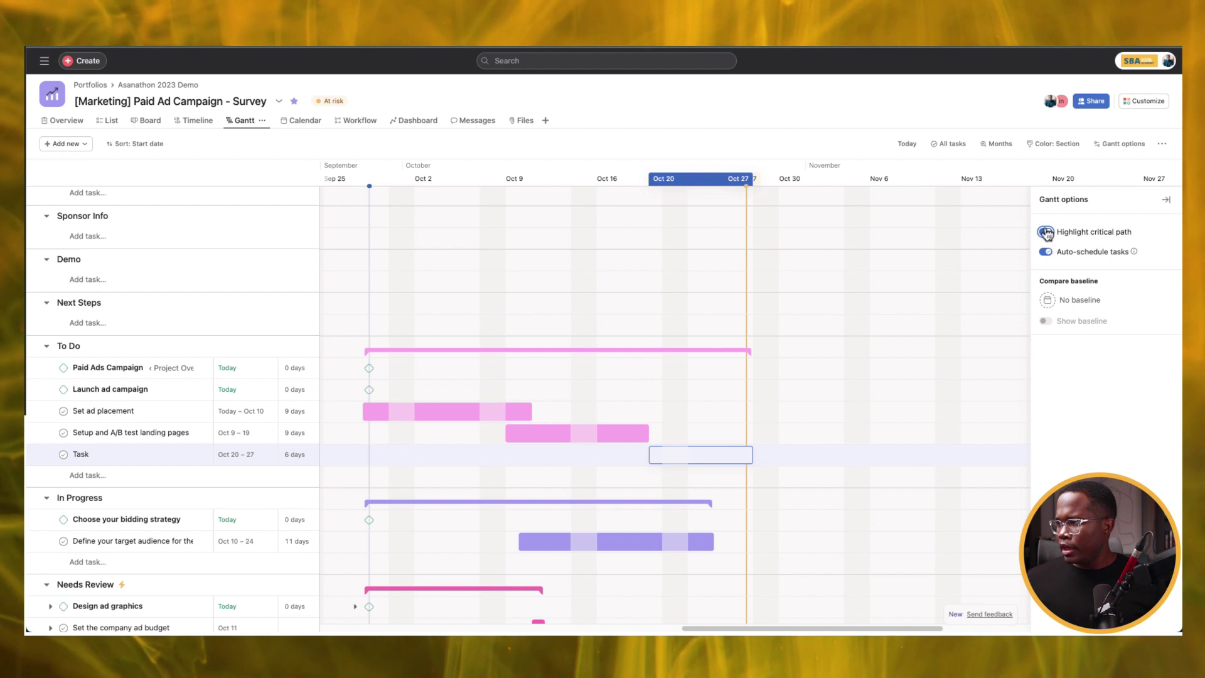
click(1046, 233)
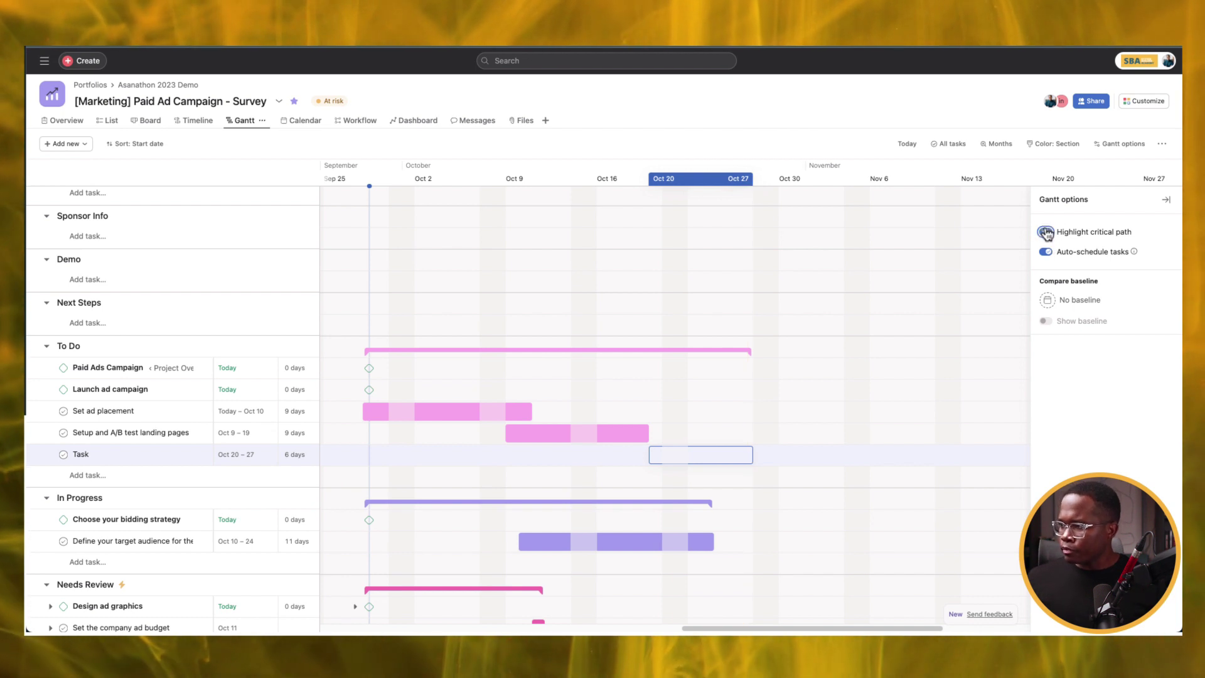
Set the baseline comparison date to Sep 6, then change it to Sep 22.
click(1049, 300)
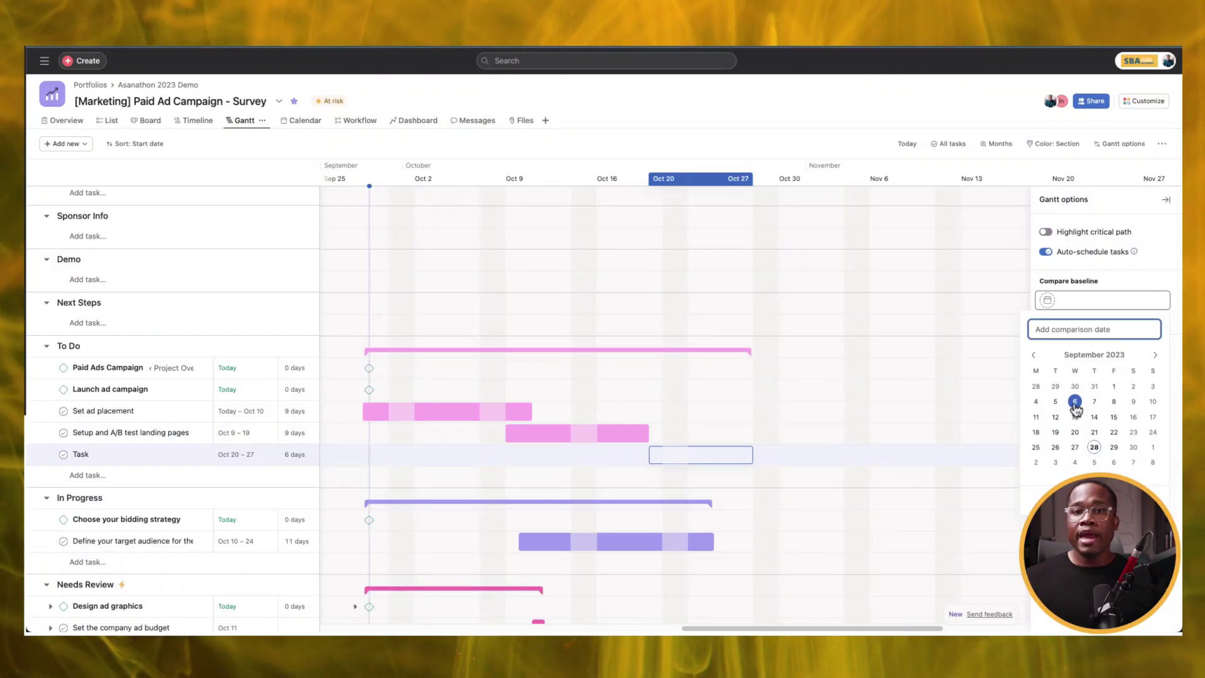
click(1075, 405)
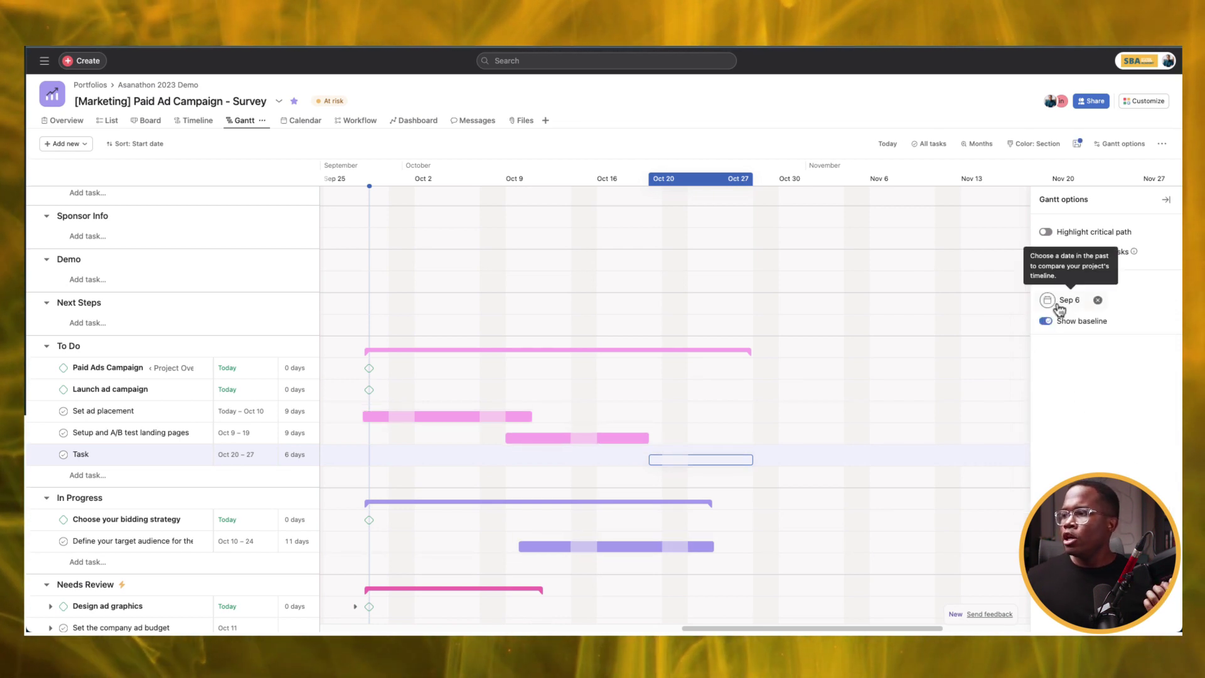
scroll(537, 494, down, 5)
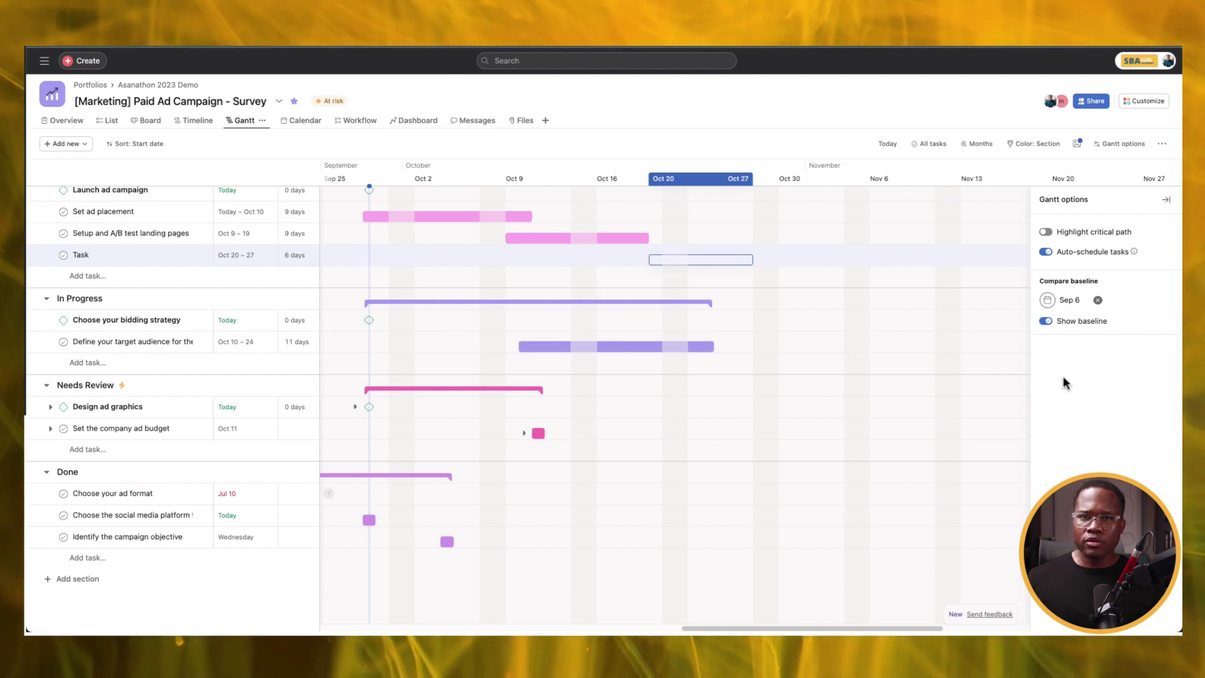
click(1070, 300)
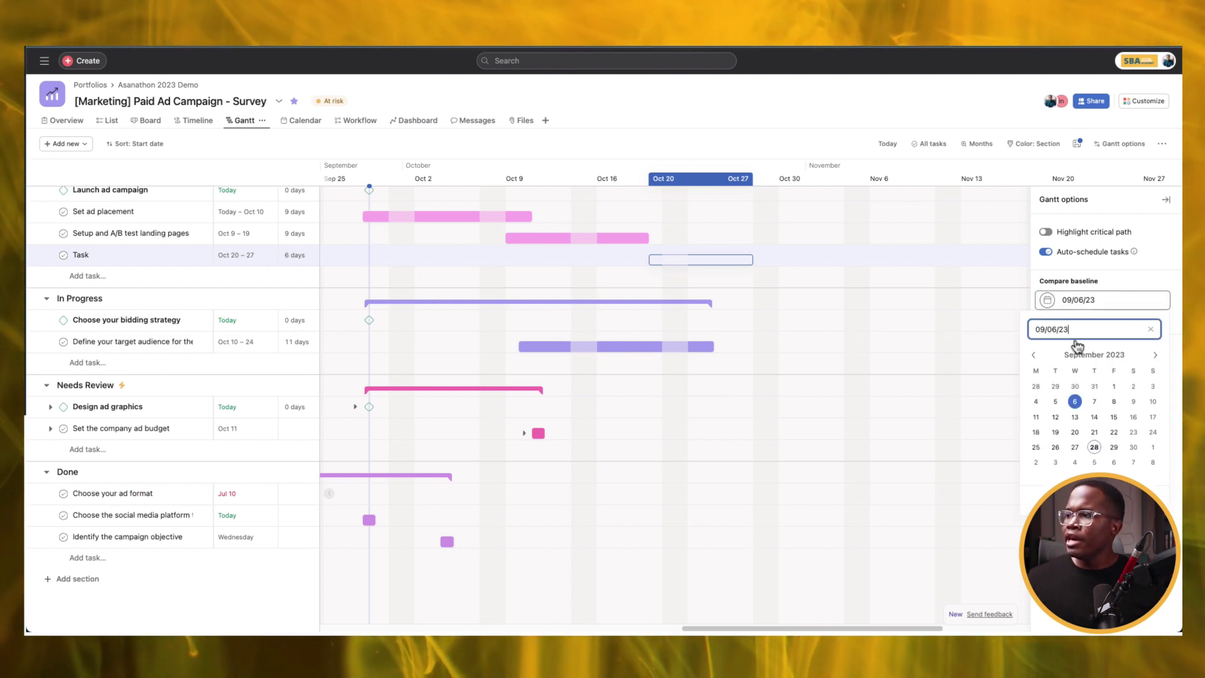
click(1114, 433)
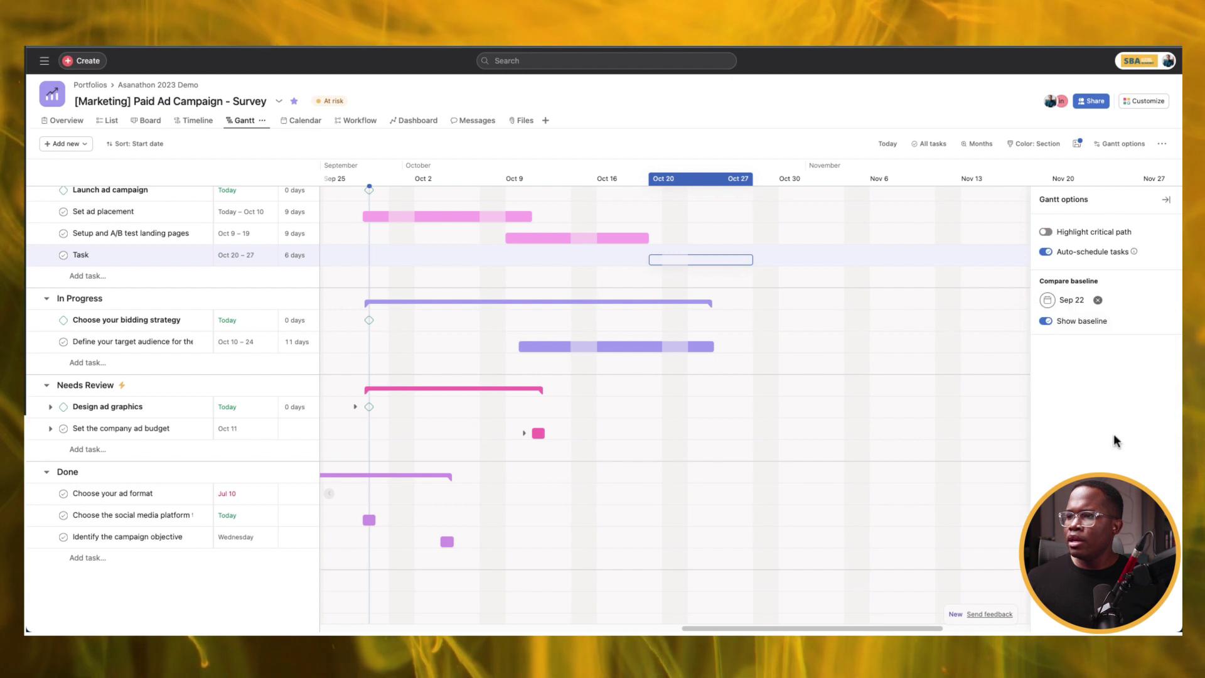
Toggle Show baseline off and on, leaving the baseline comparison switched on.
click(1047, 322)
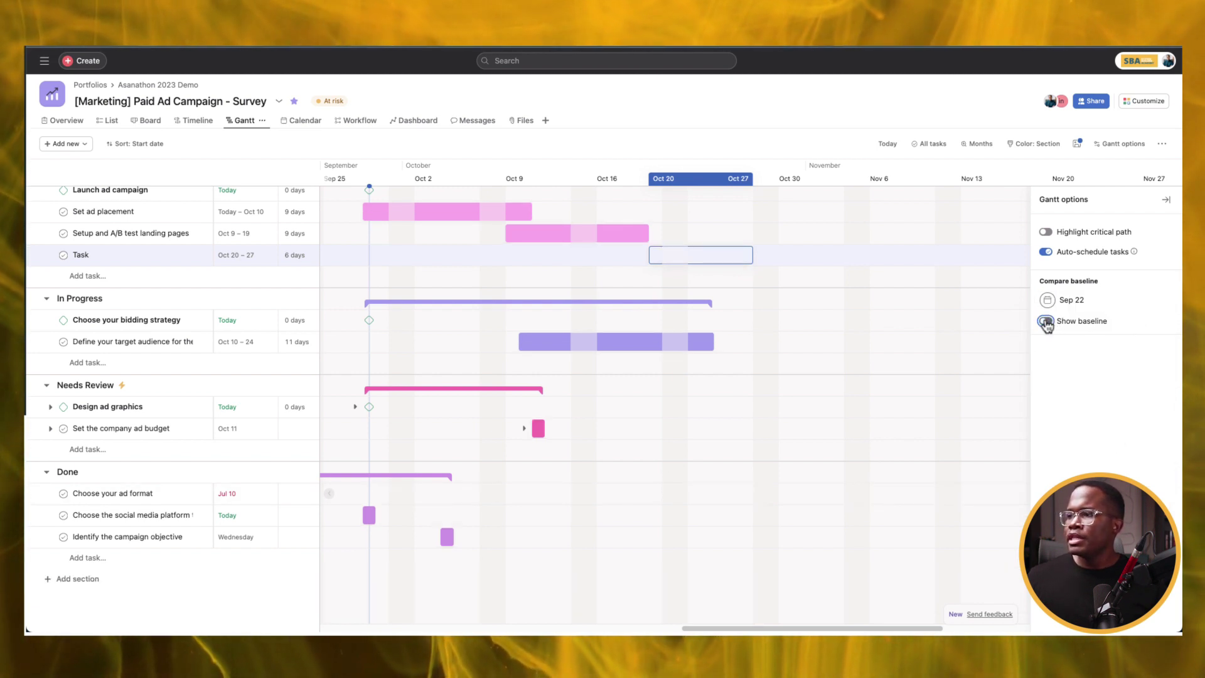
click(1045, 322)
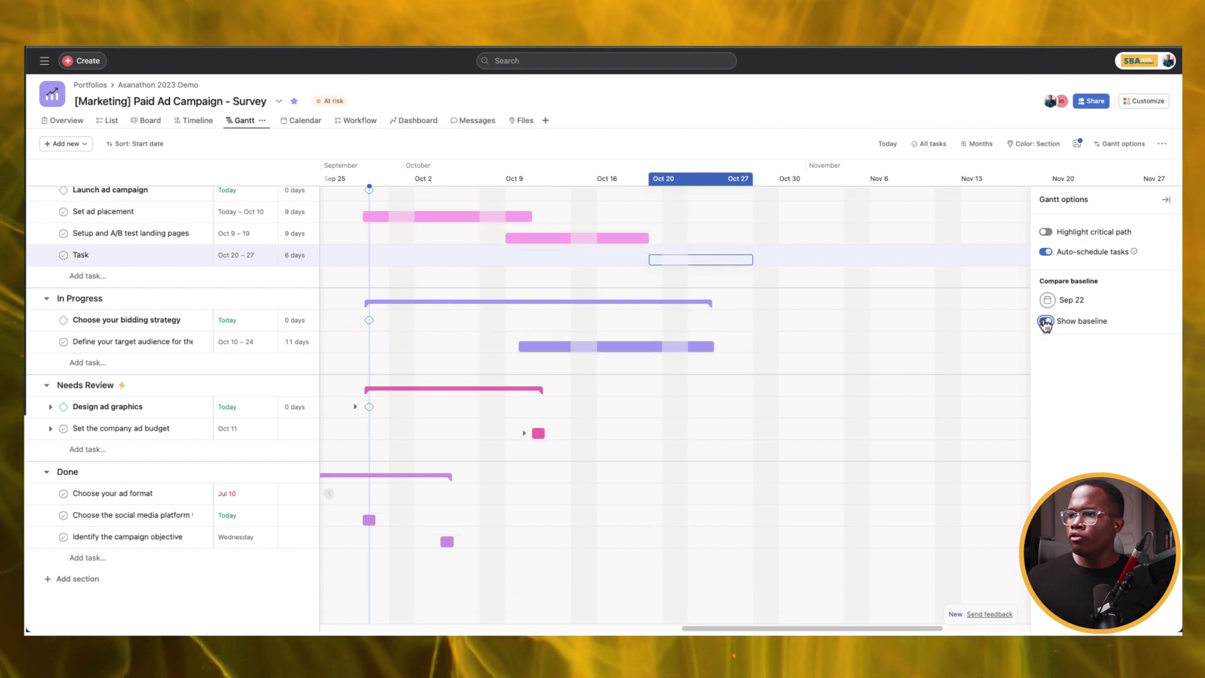
click(1045, 322)
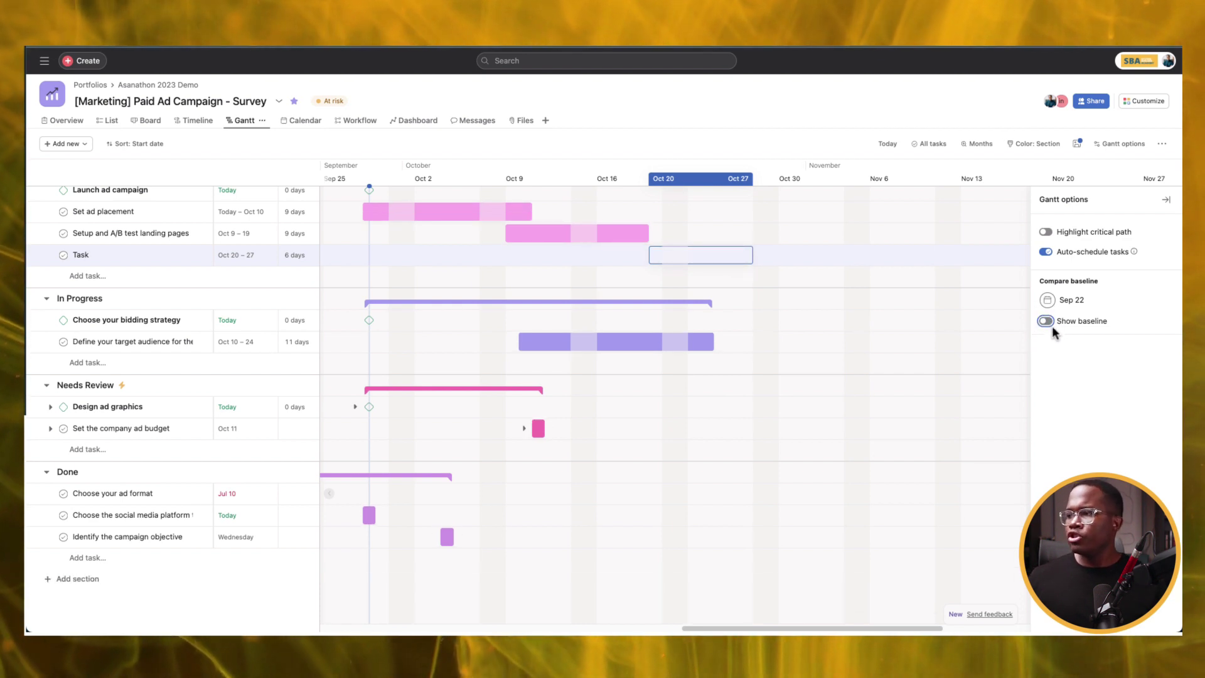
click(1046, 323)
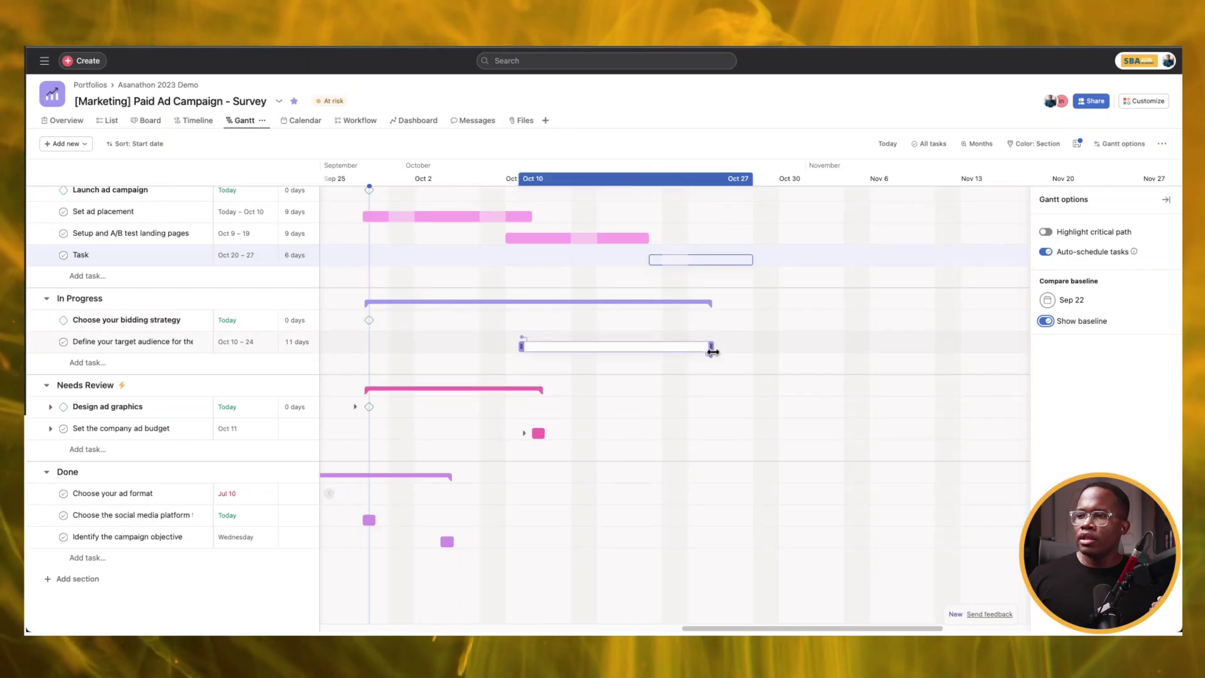
drag(714, 352, 714, 349)
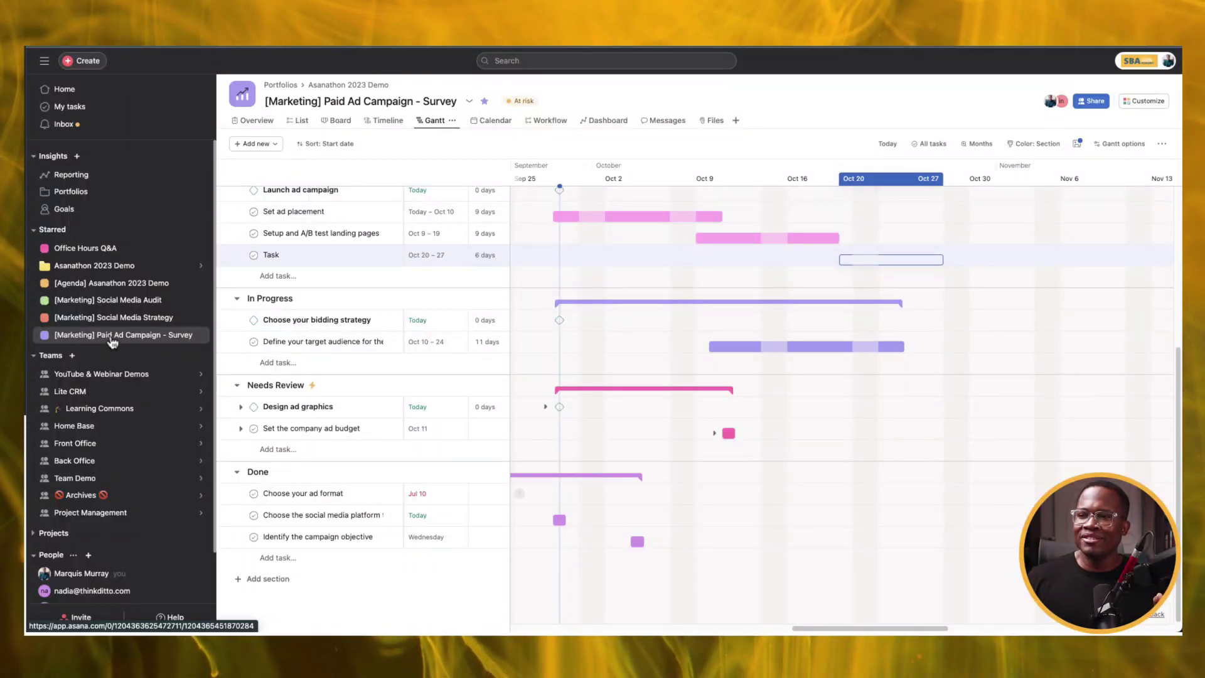
Open the Social Media Audit project, browse its rule templates, and close without adding one.
click(298, 121)
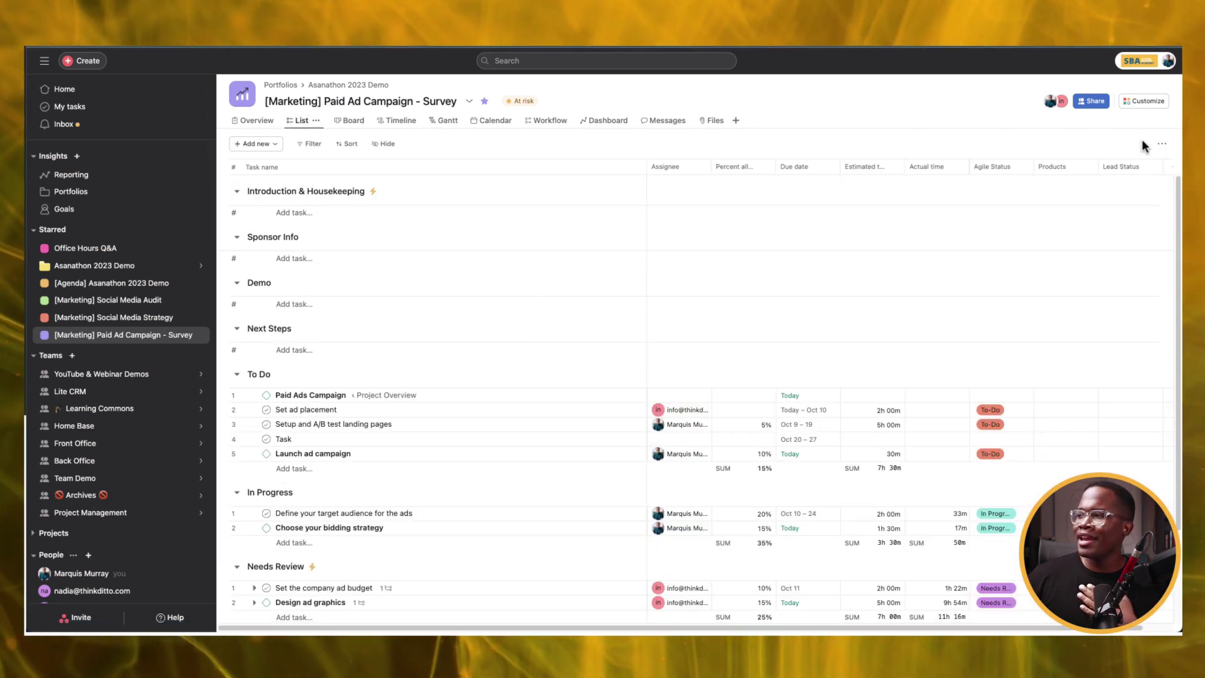
click(1143, 106)
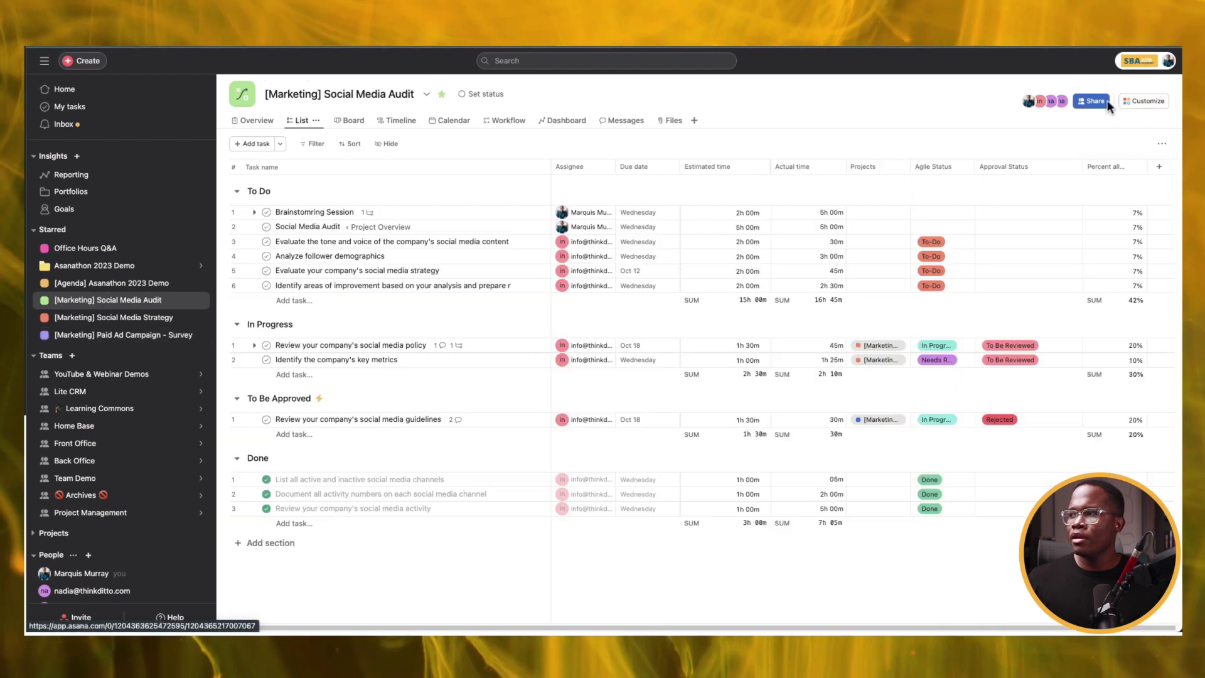
click(1142, 105)
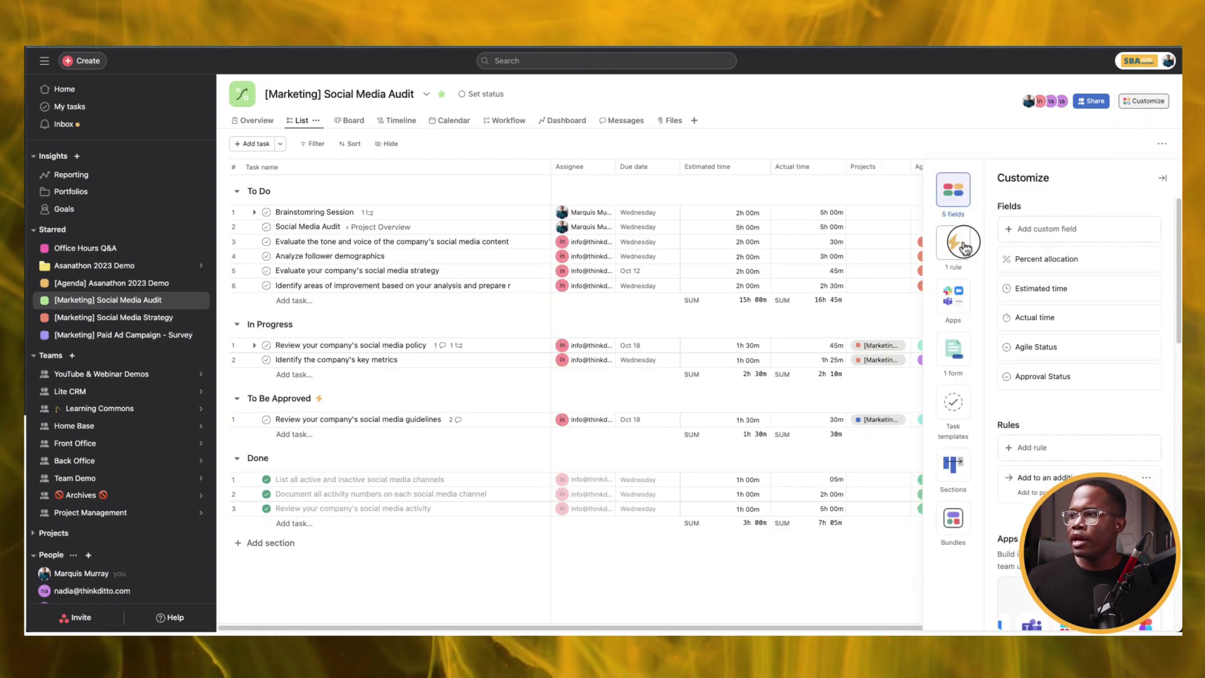
click(964, 250)
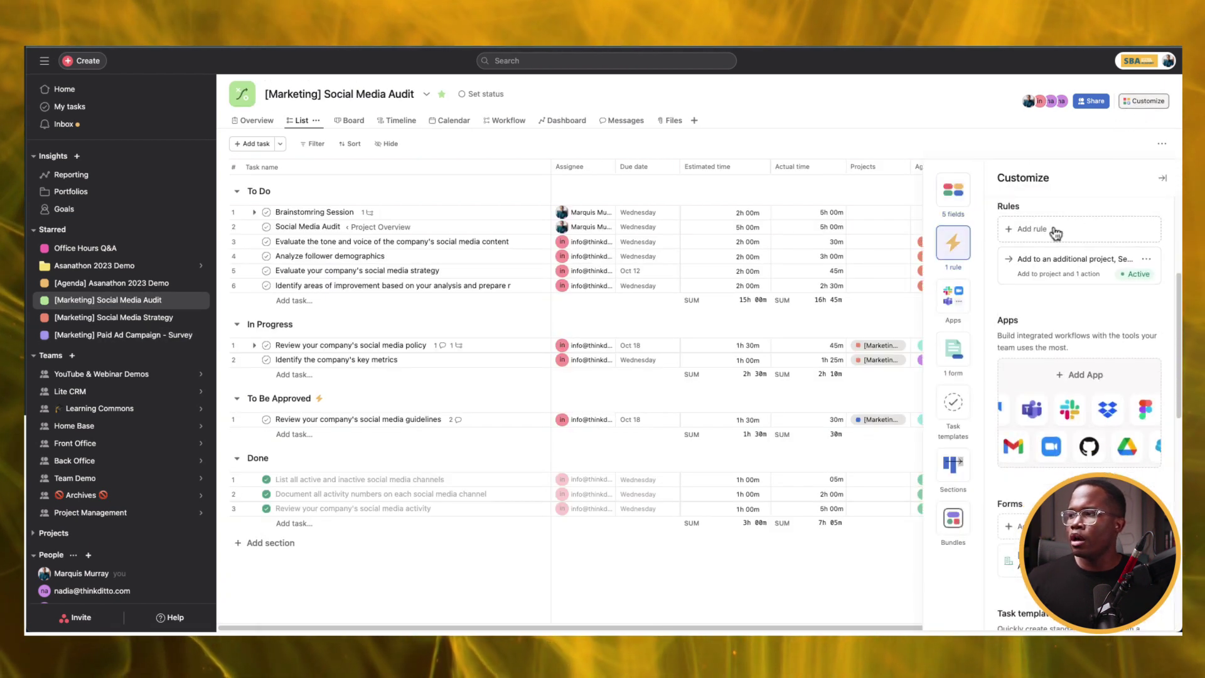
click(1055, 231)
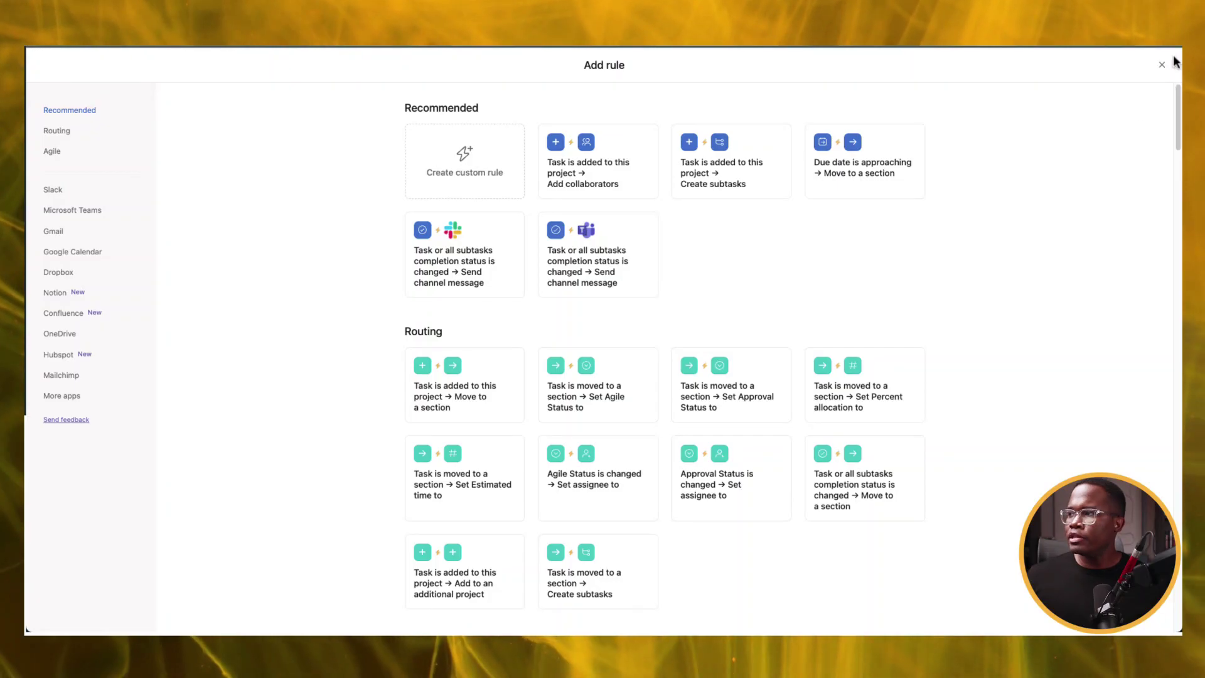
click(1163, 66)
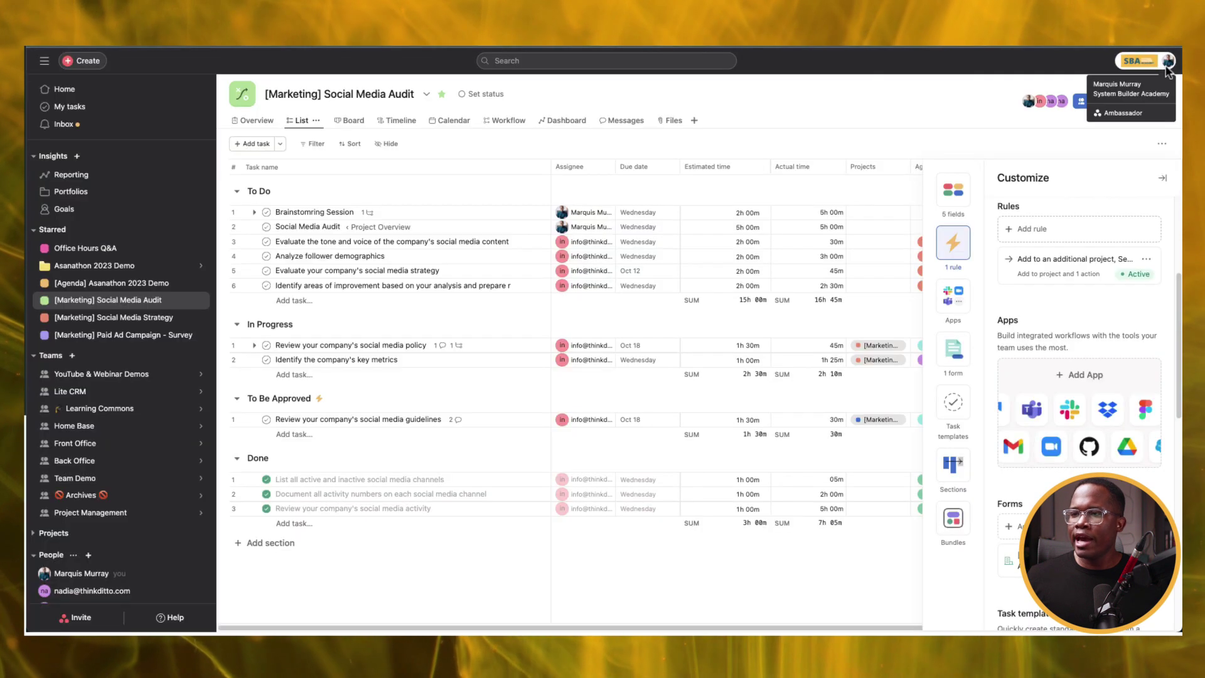
click(1163, 178)
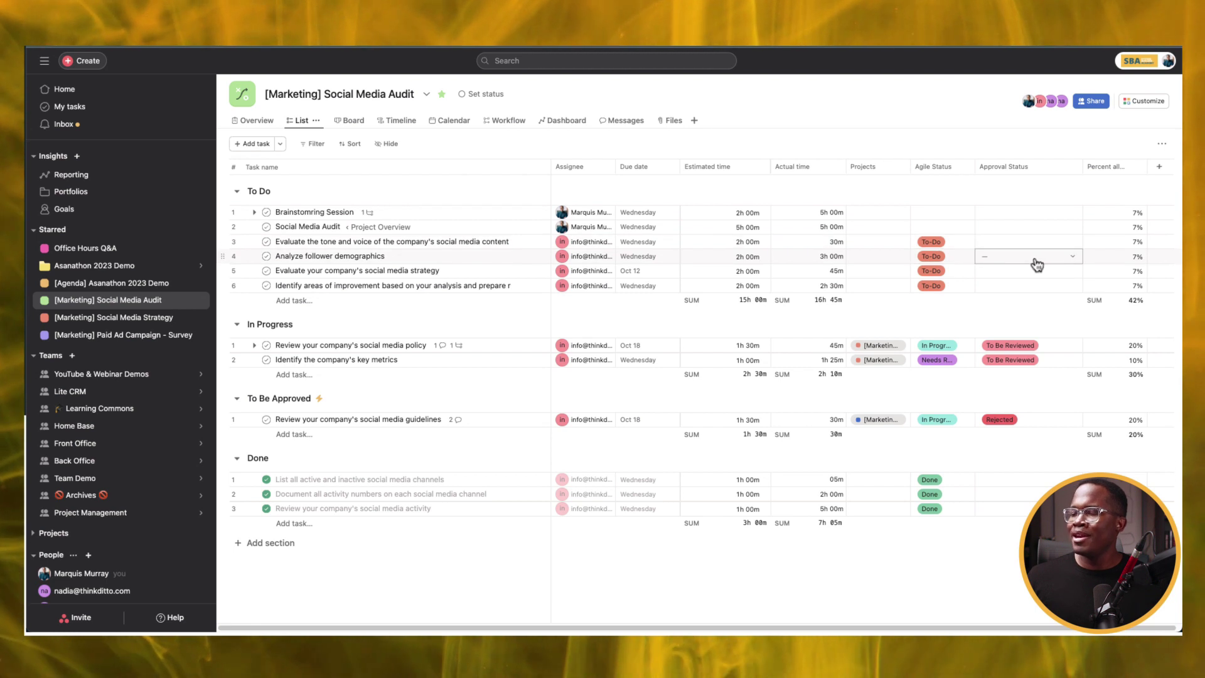
Make the rule check the task is in a section, or has Agile Status To-Do.
click(1148, 105)
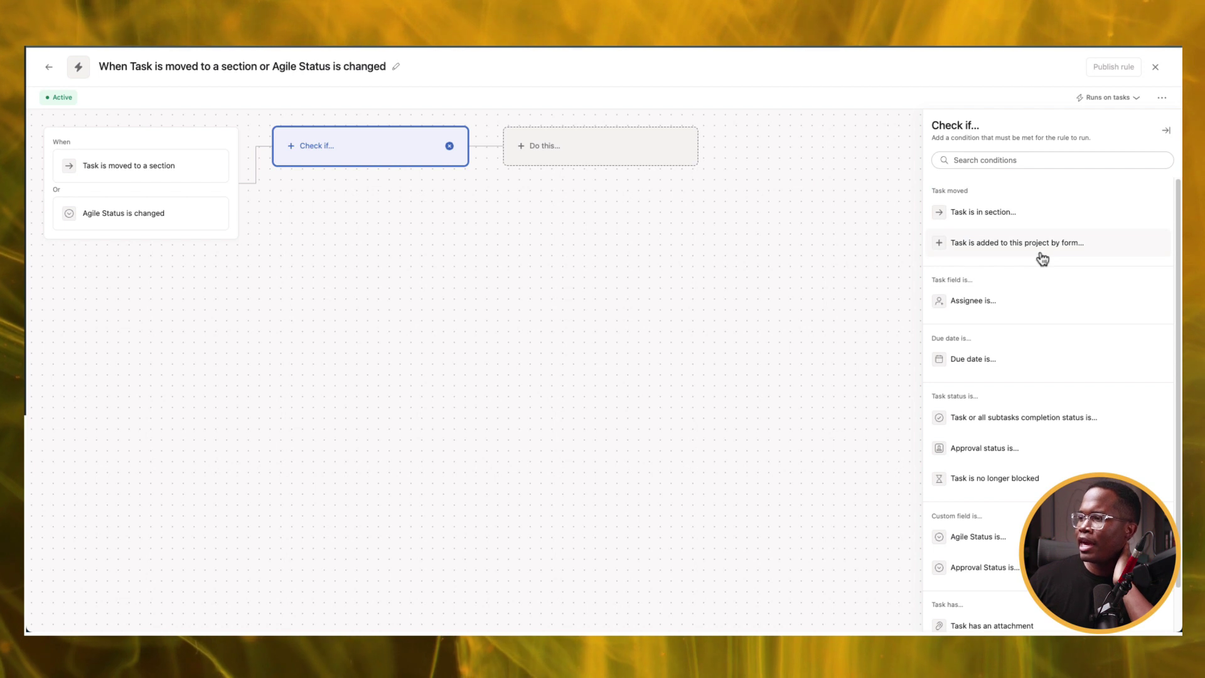
click(993, 223)
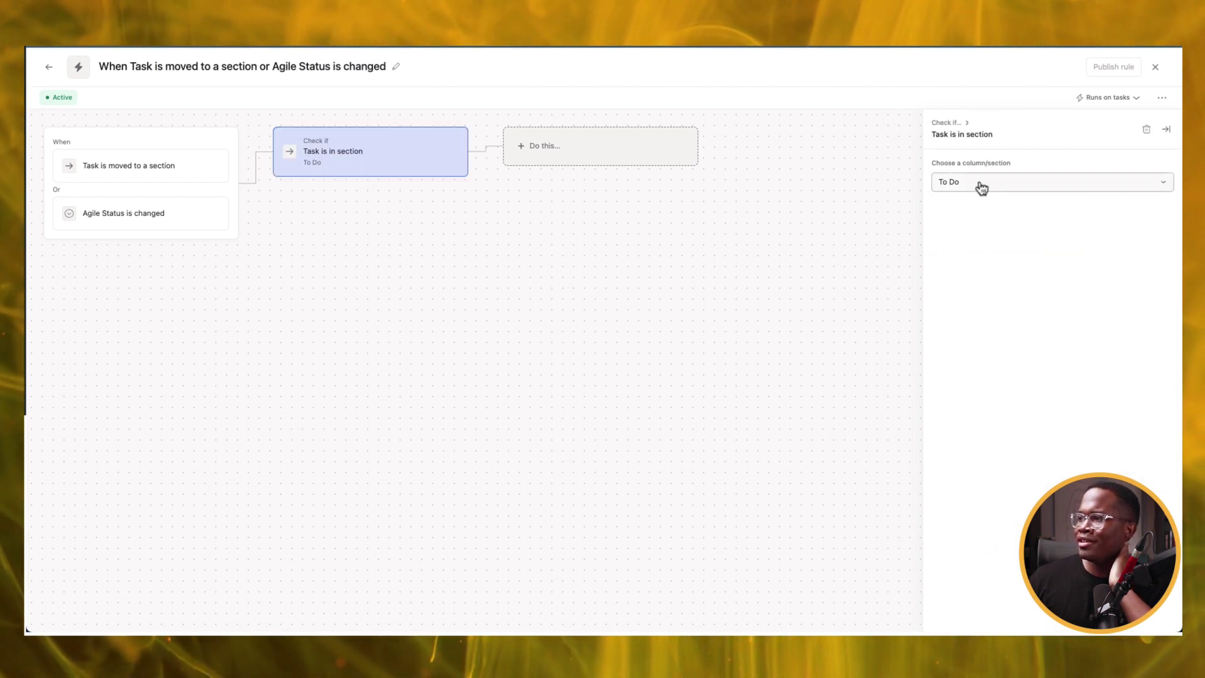
mouse_move(355, 167)
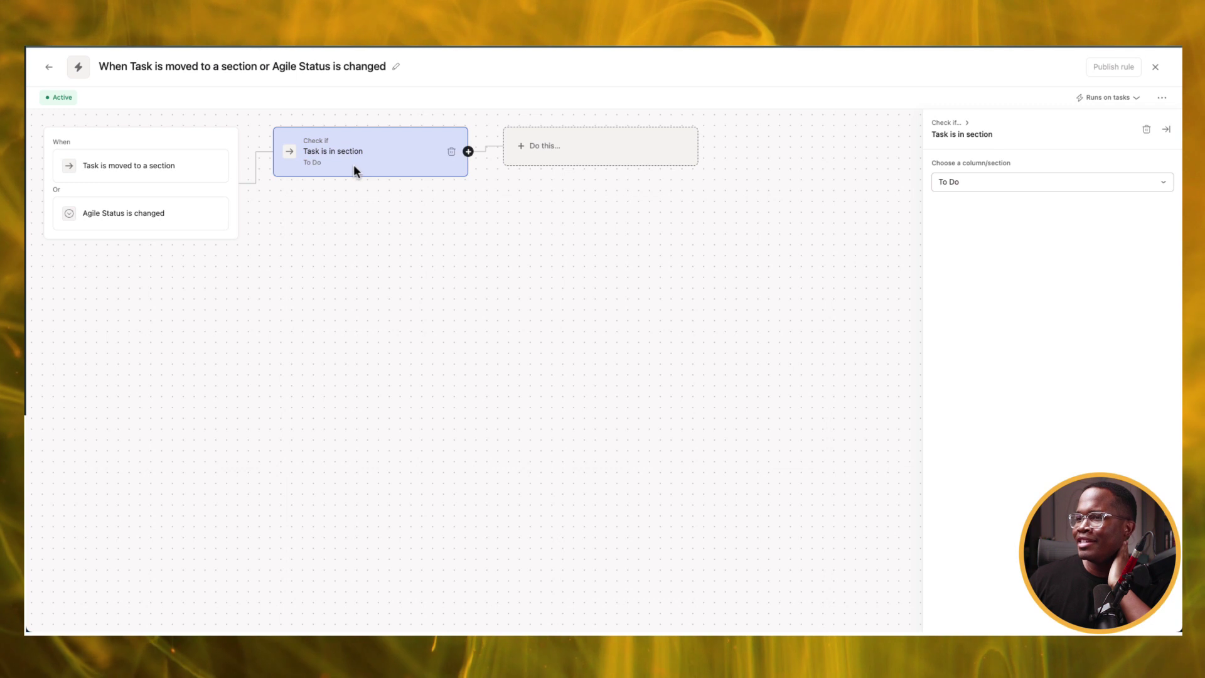
click(468, 152)
click(496, 175)
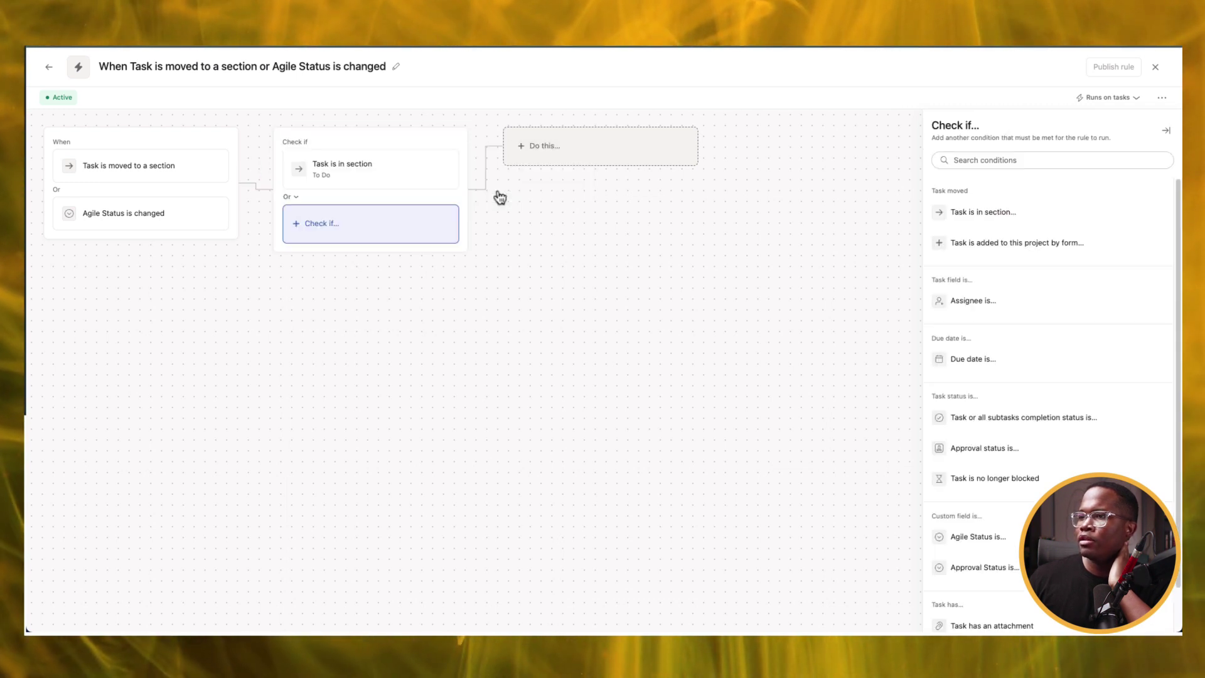
click(997, 543)
click(1007, 232)
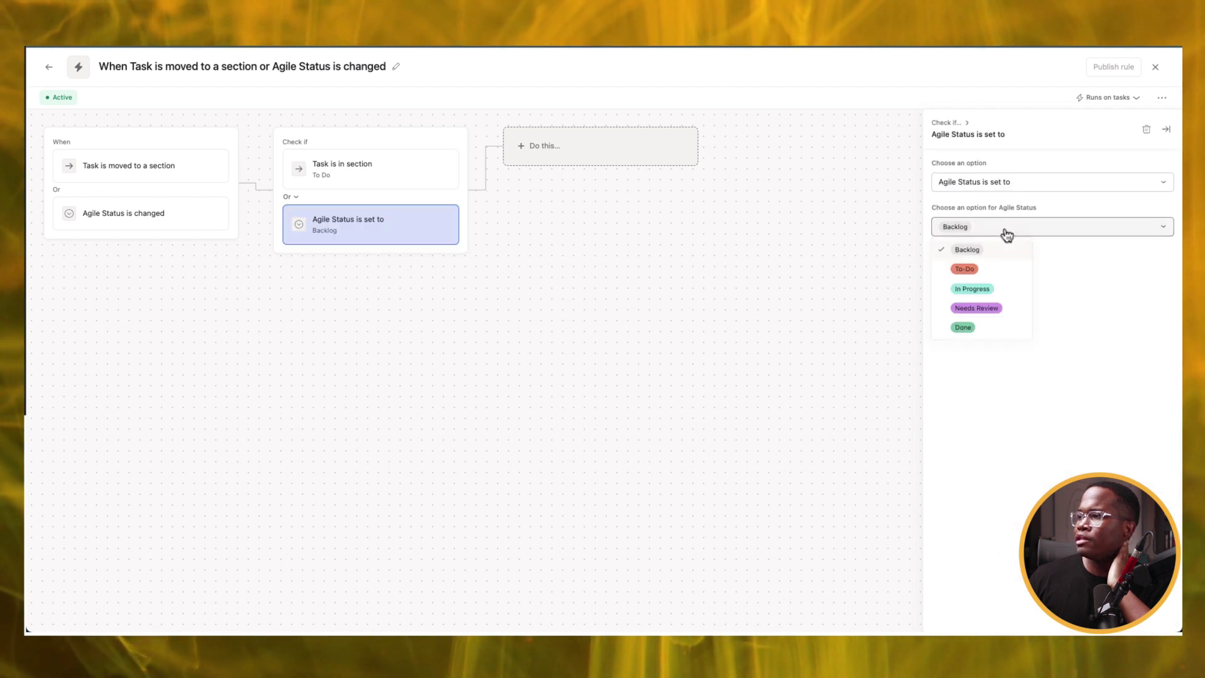
click(990, 274)
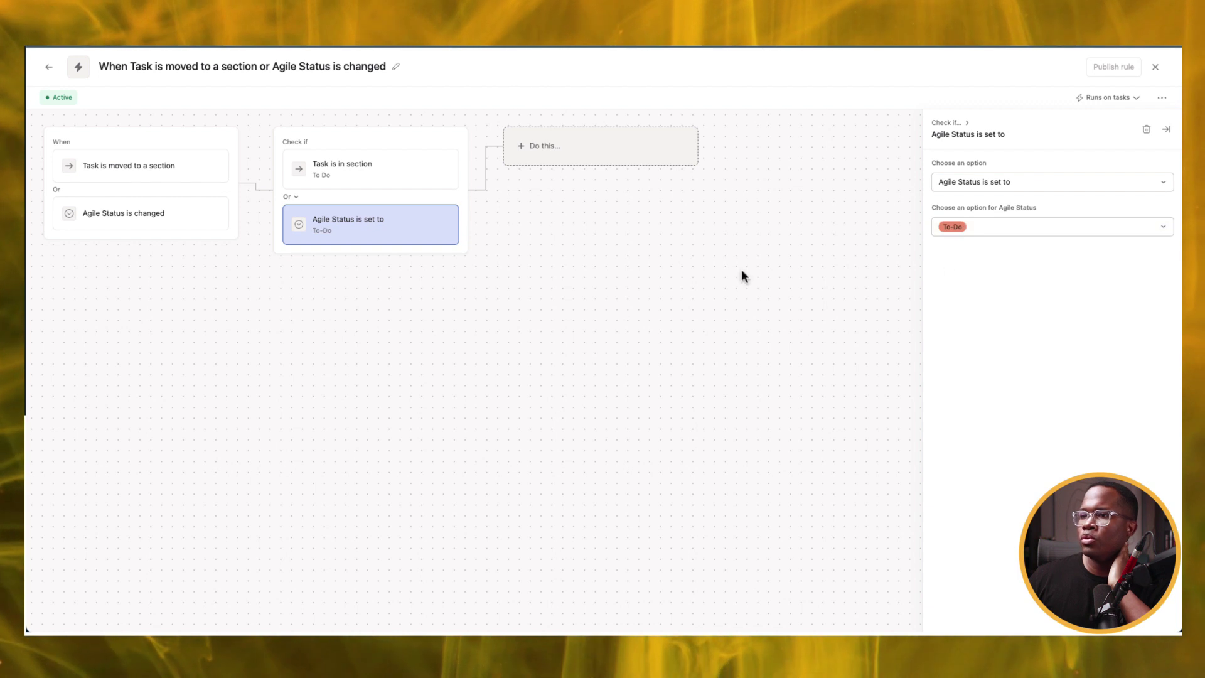
Add a third check requiring the task's assignee to be the team member.
click(529, 160)
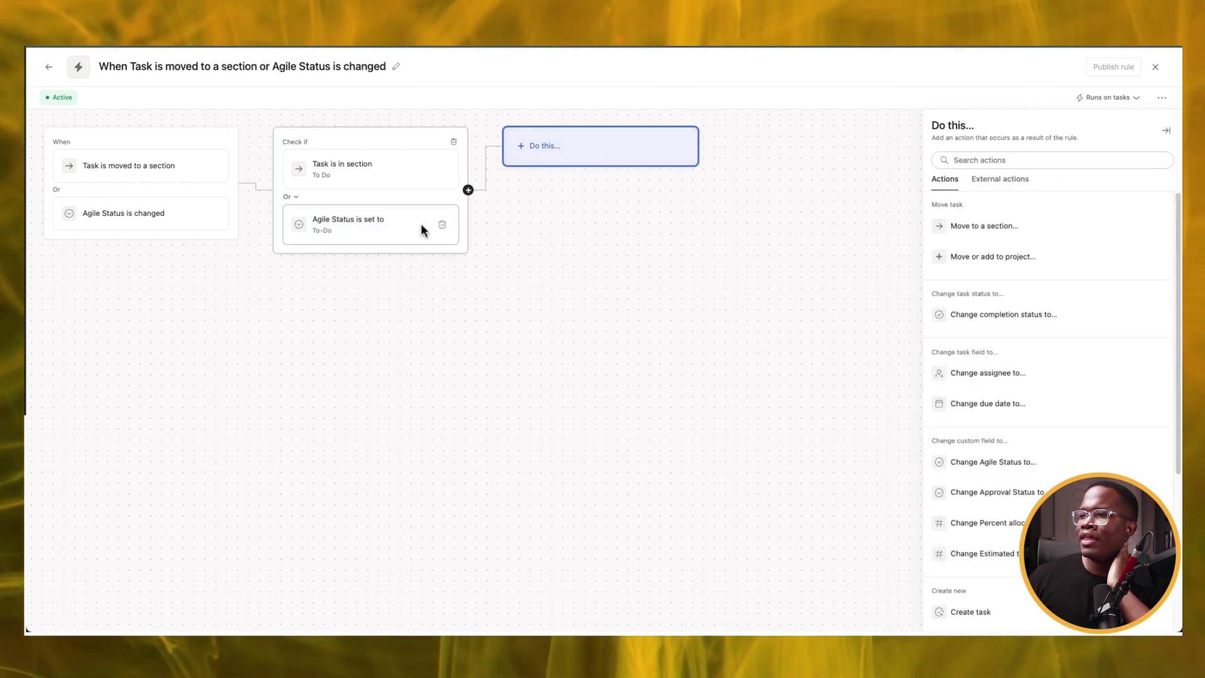
click(469, 191)
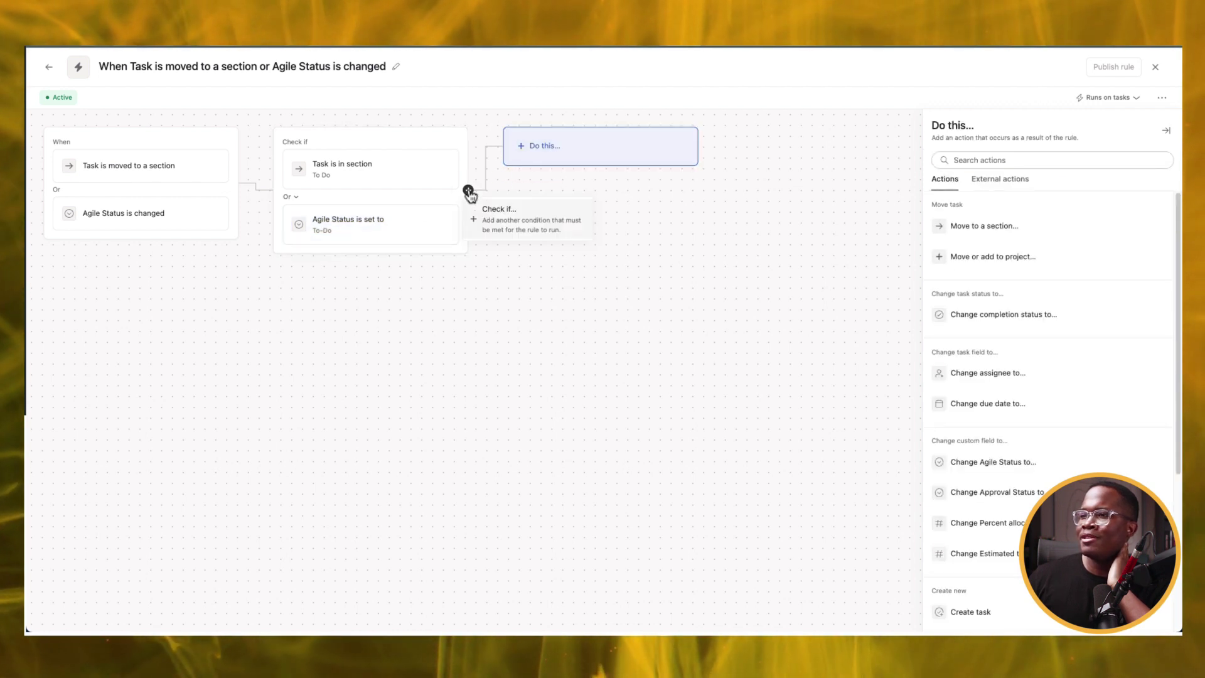
click(511, 223)
click(953, 300)
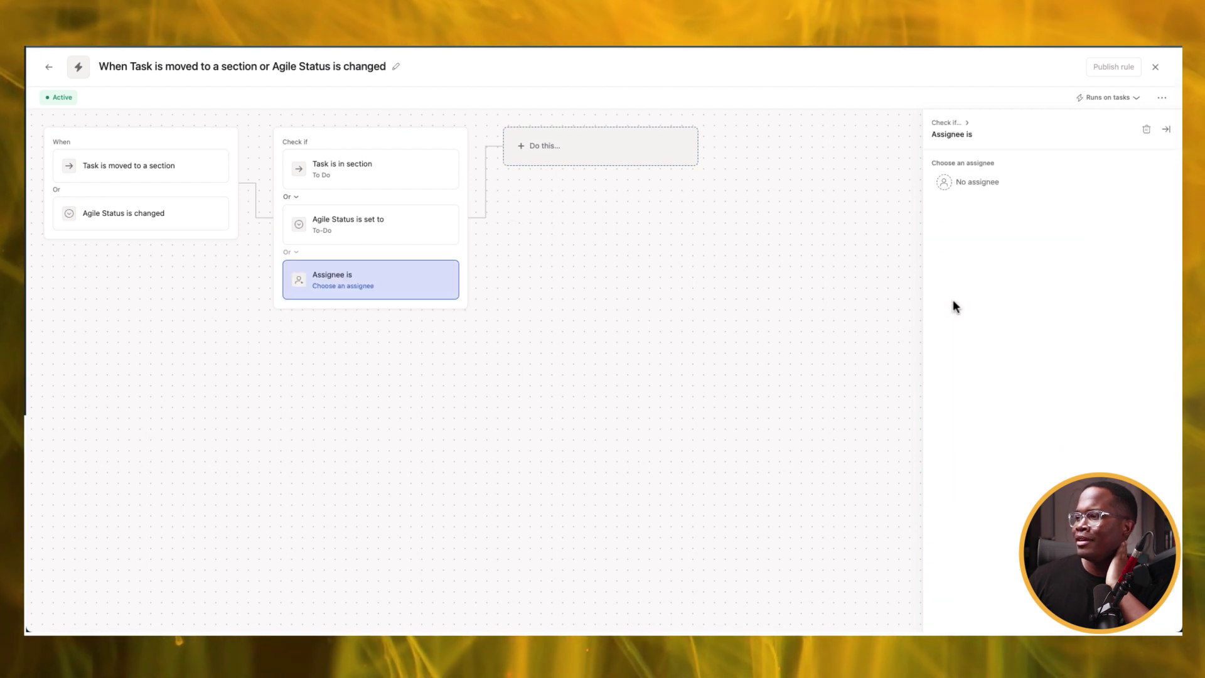
click(974, 186)
click(969, 205)
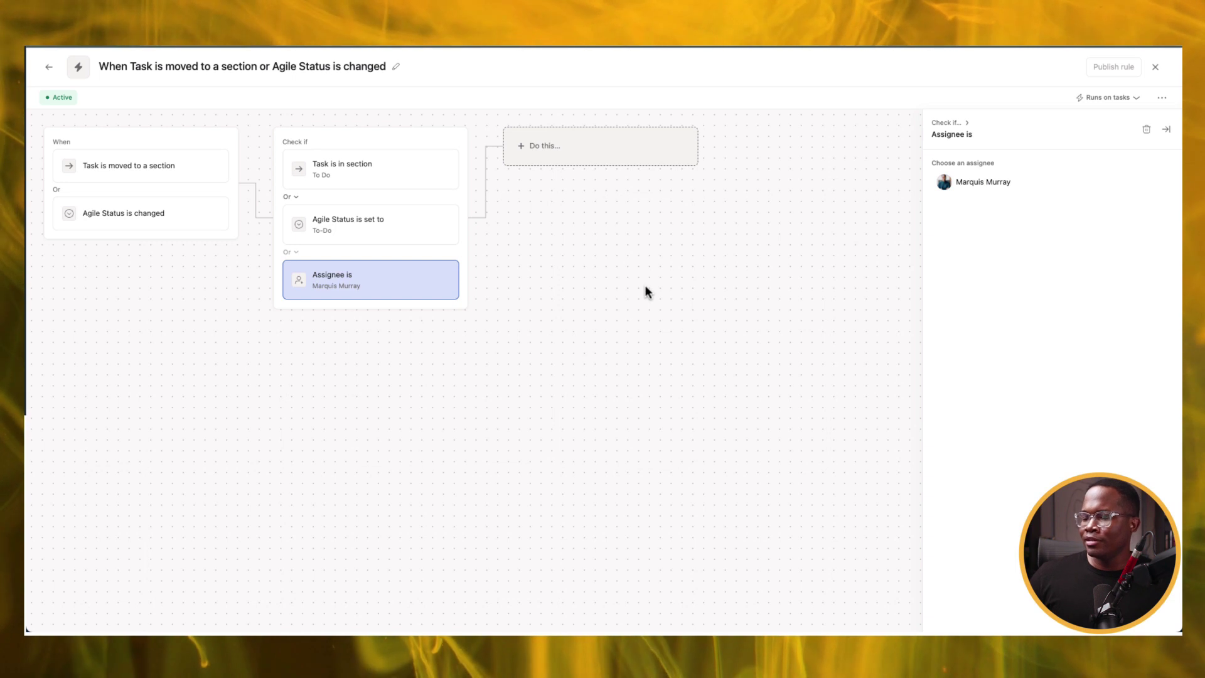
click(545, 152)
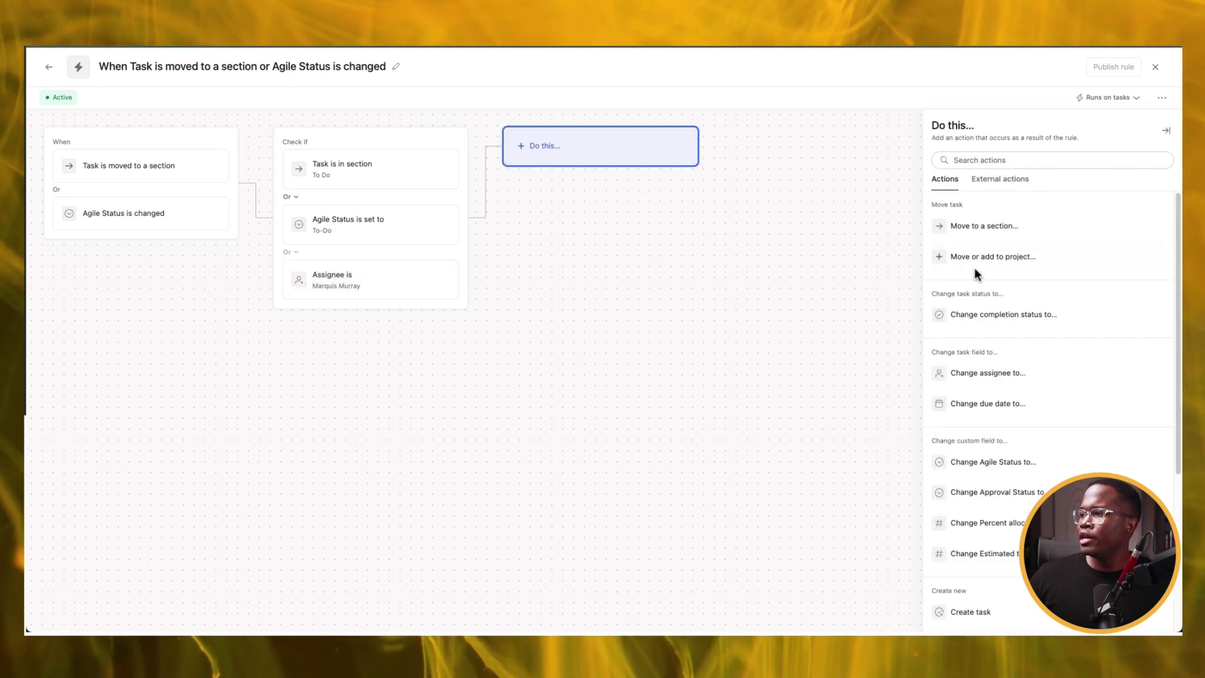
Make the rule's first action change the due date to 30 days.
click(984, 408)
click(969, 226)
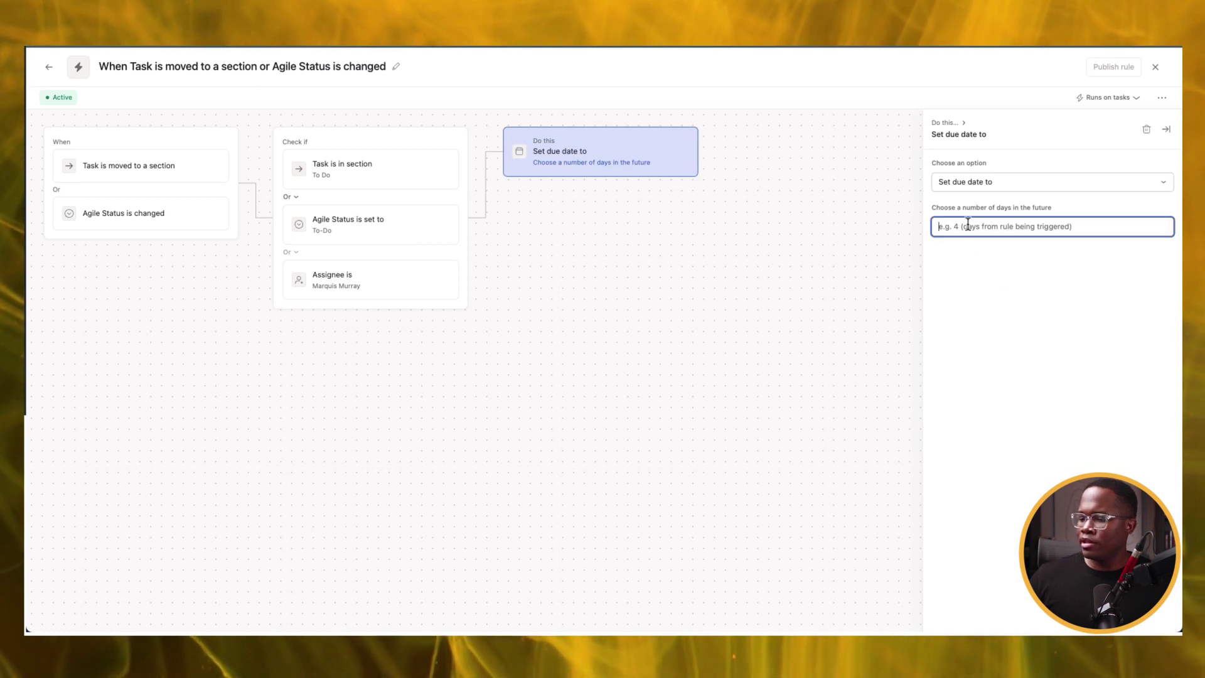
text(30)
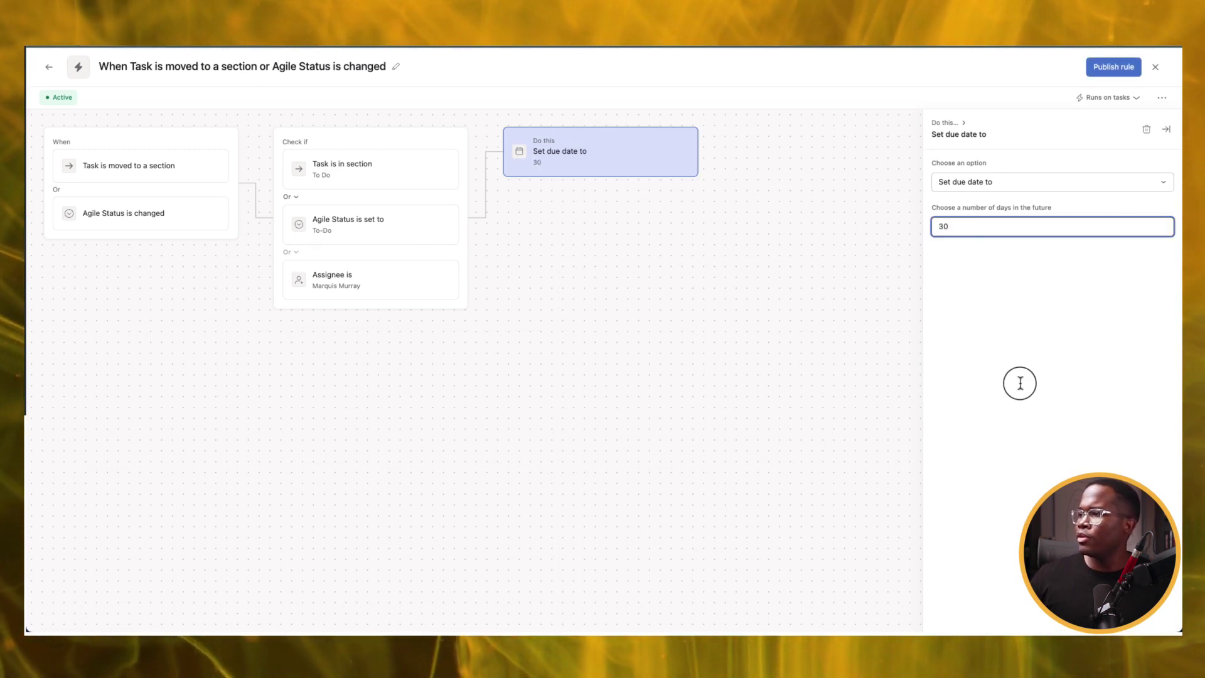
click(1020, 383)
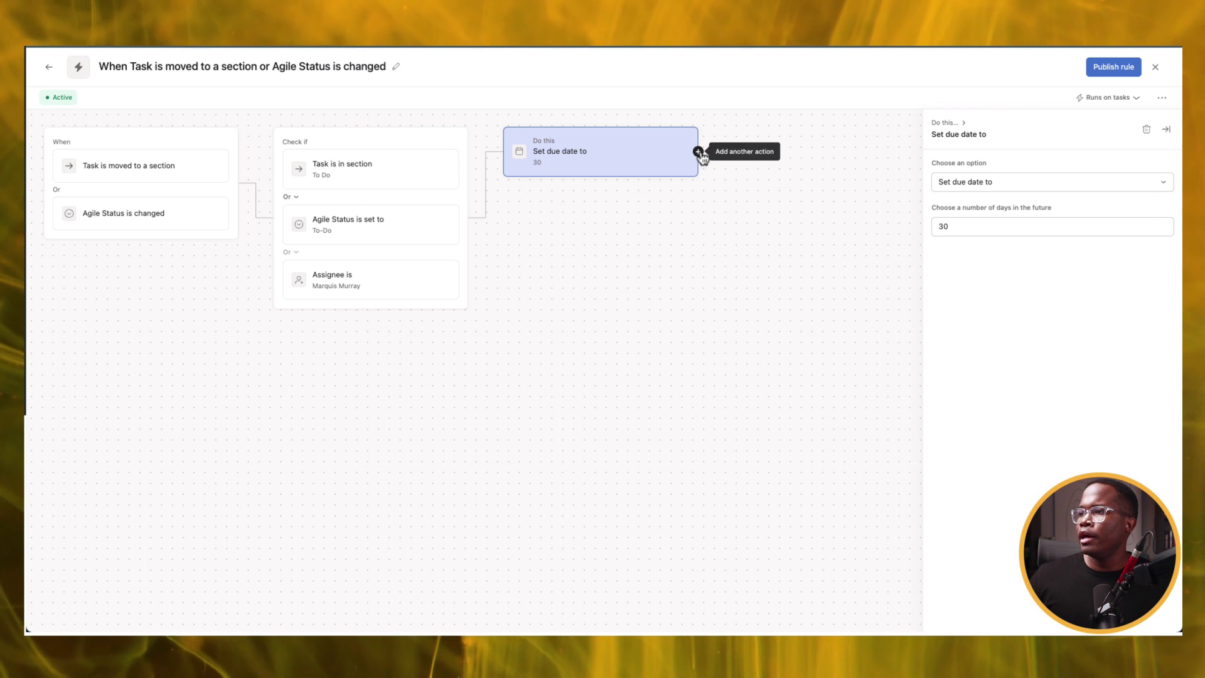
Add a second action moving the task to the In Progress section.
click(699, 153)
click(764, 170)
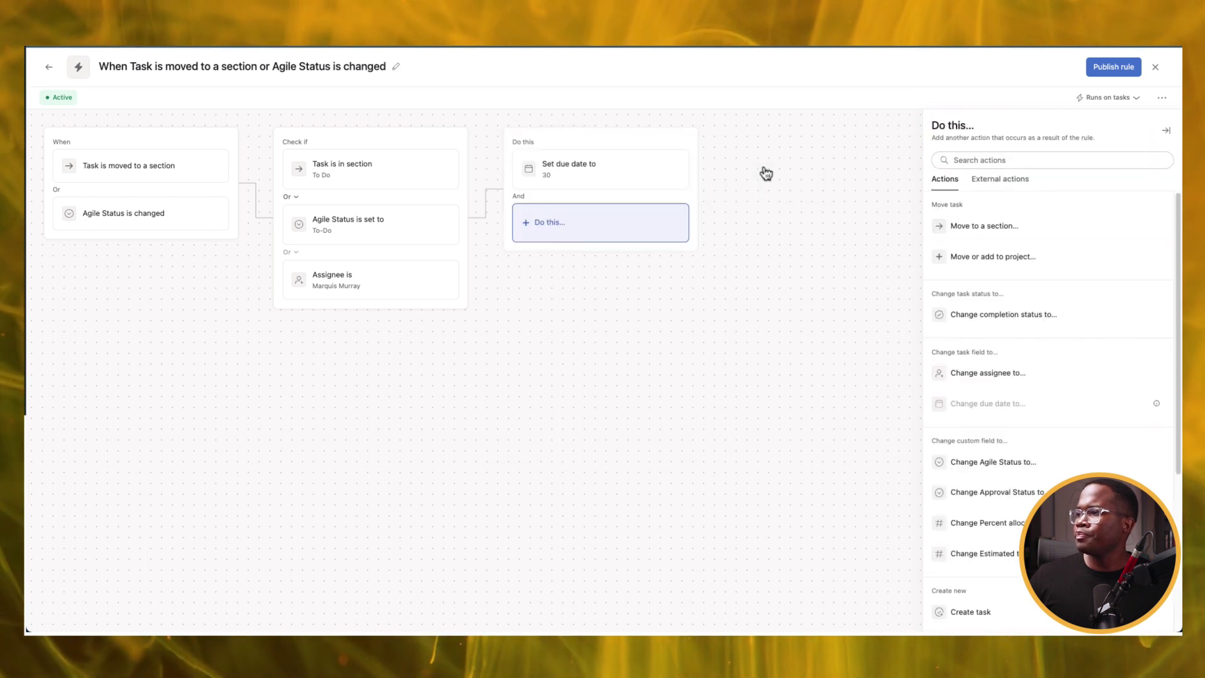
click(1003, 228)
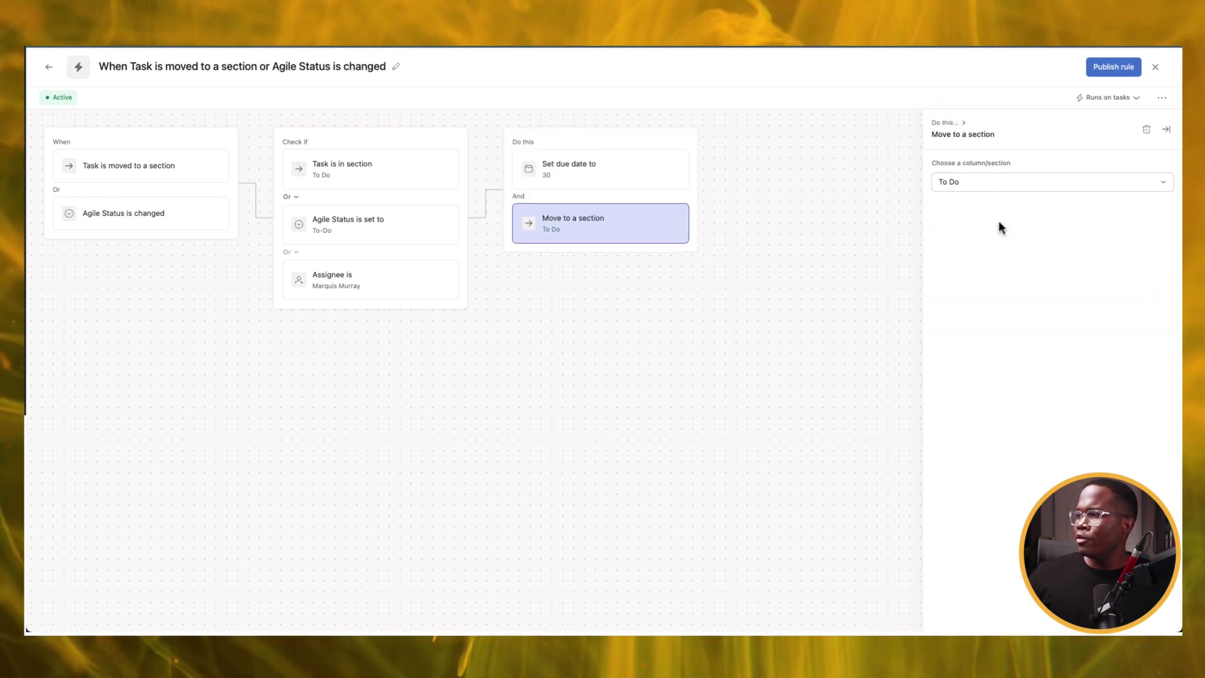
click(970, 187)
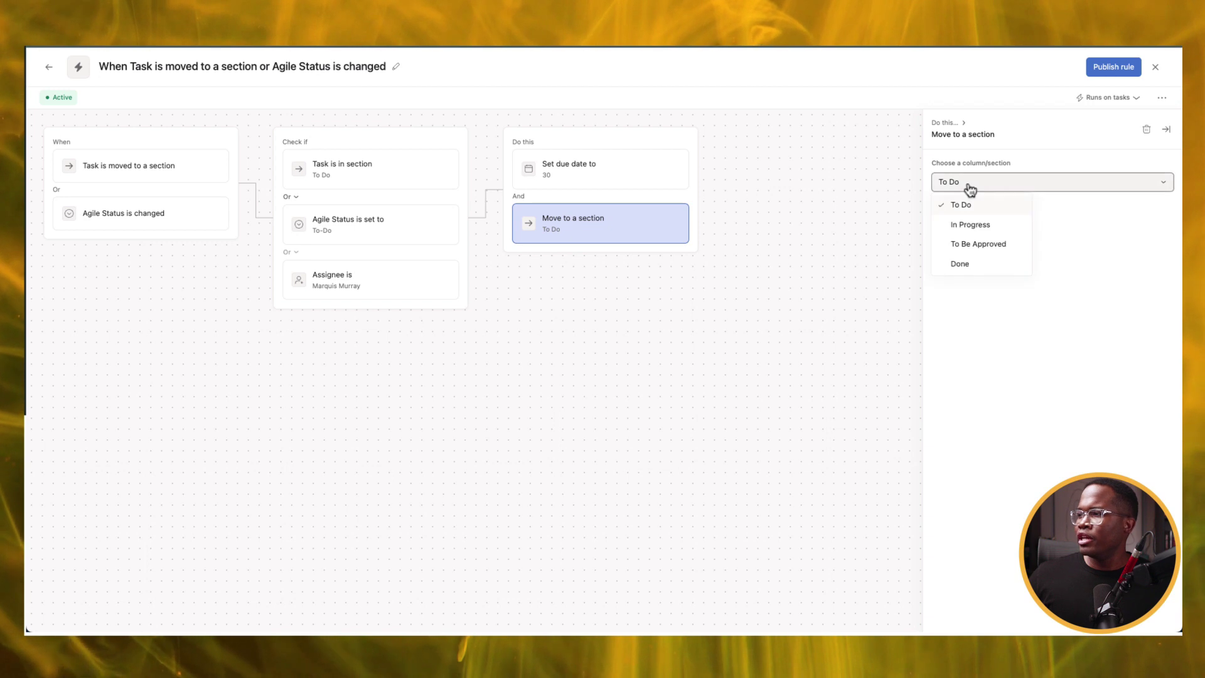
click(1010, 231)
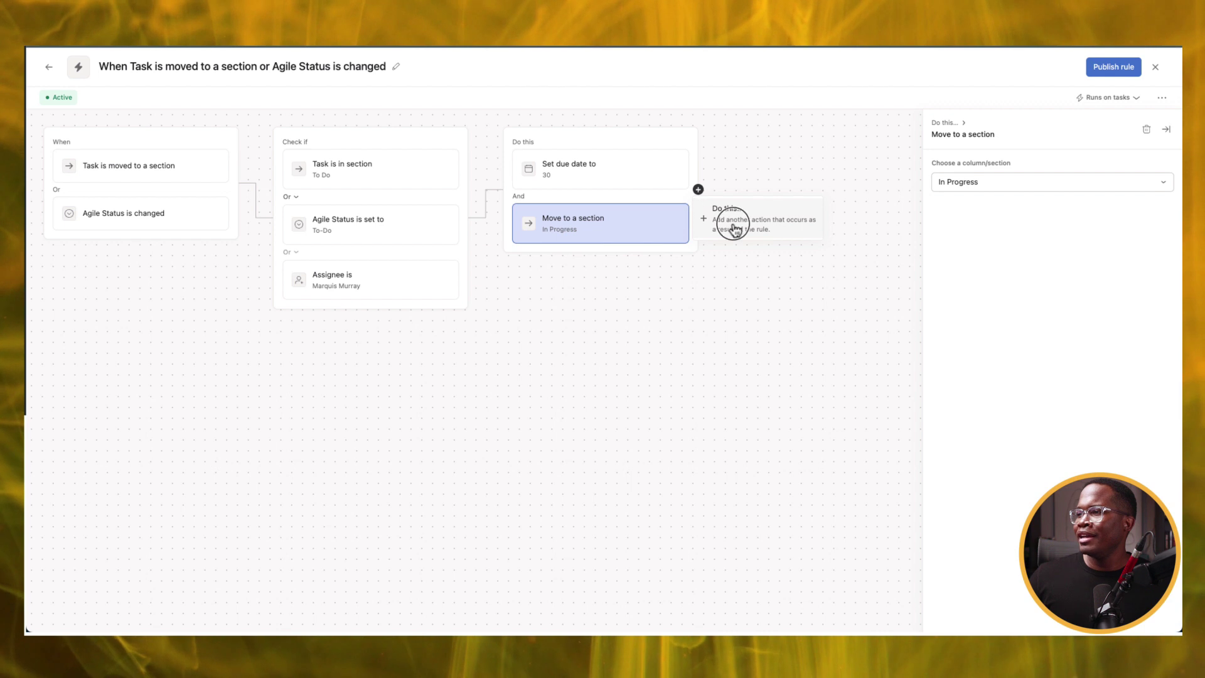
Add a third action setting Approval Status to Information Needed.
click(735, 227)
scroll(1076, 430, down, 2)
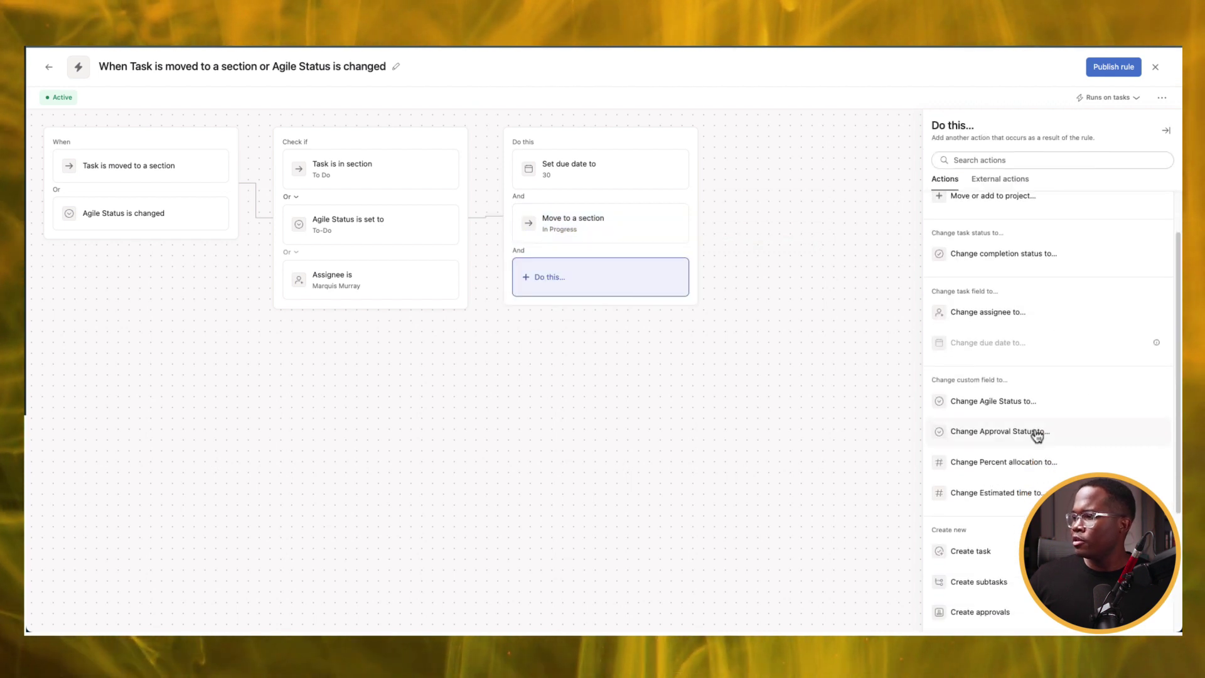
click(1038, 433)
click(987, 232)
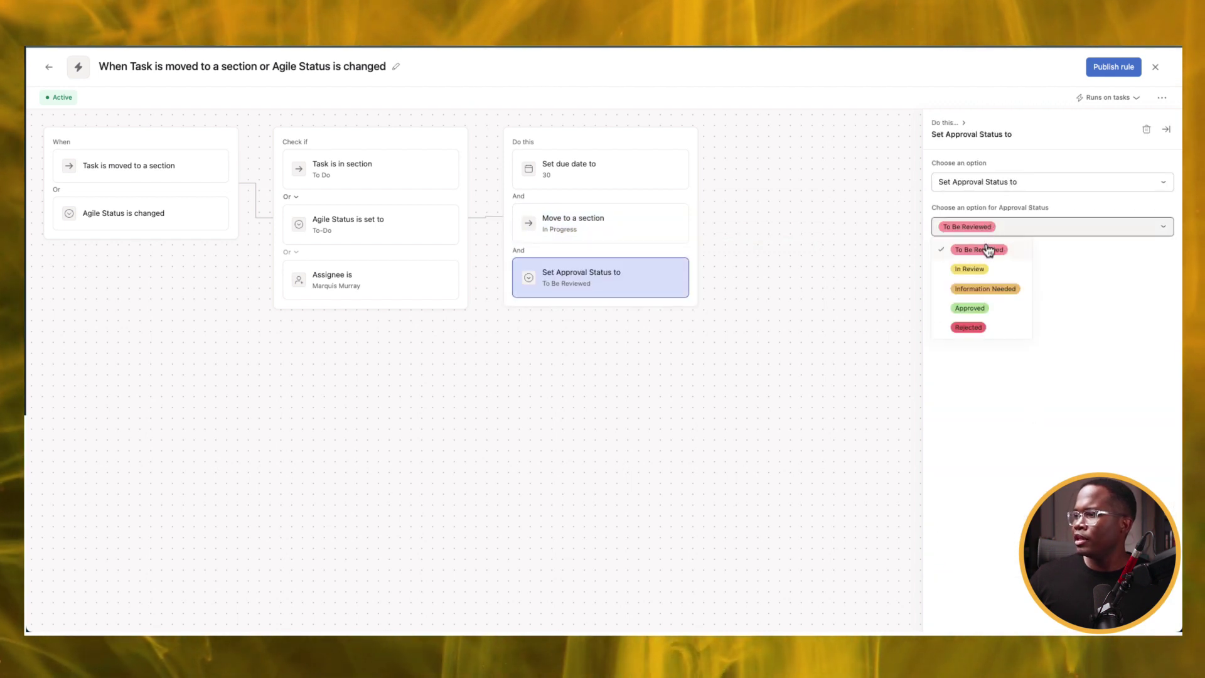
click(986, 290)
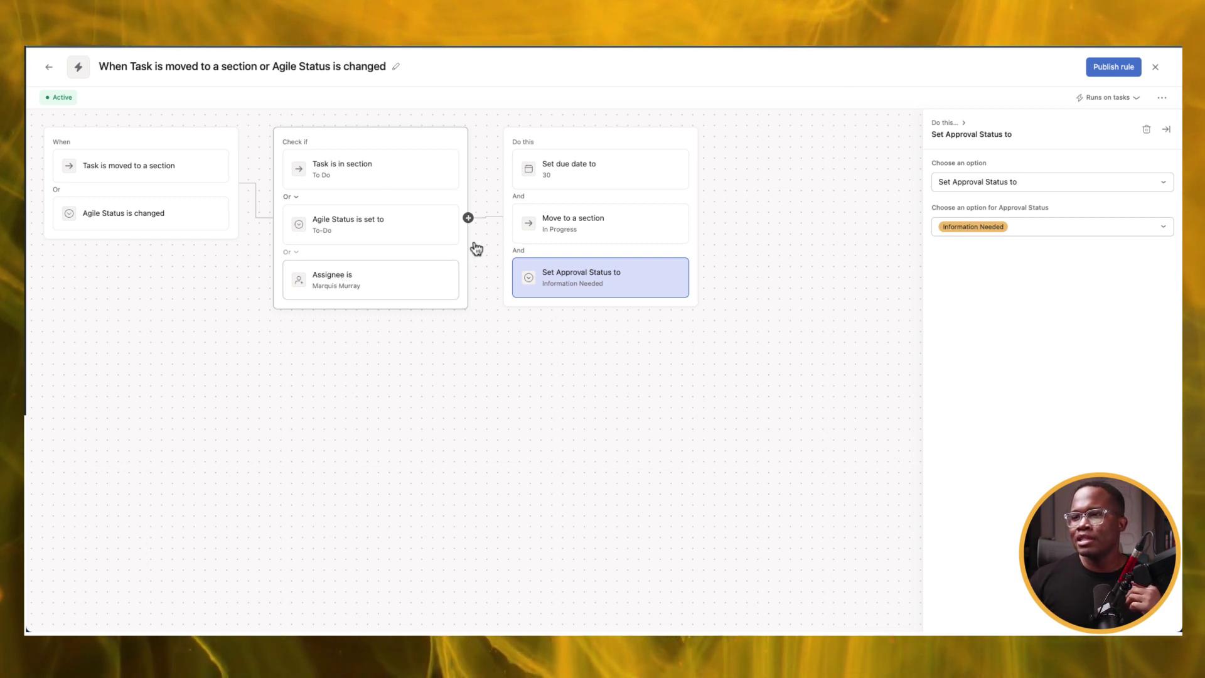
Delete the Agile Status condition, review the assignee check, and publish the rule.
click(442, 224)
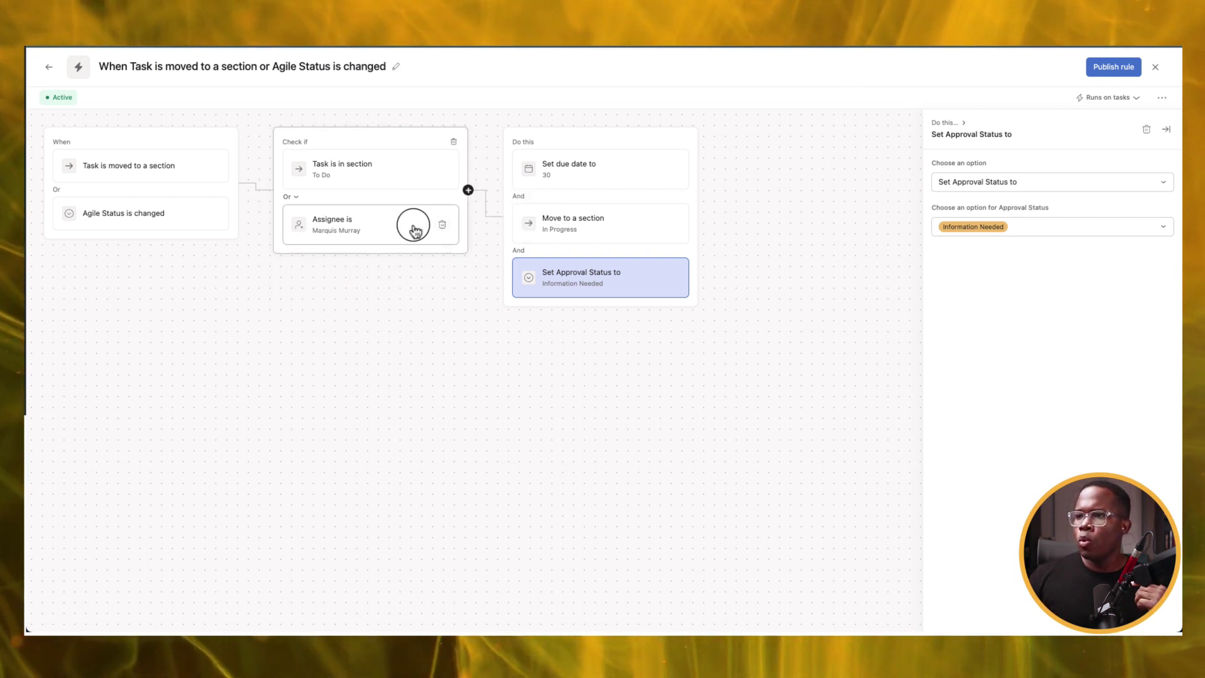
click(415, 231)
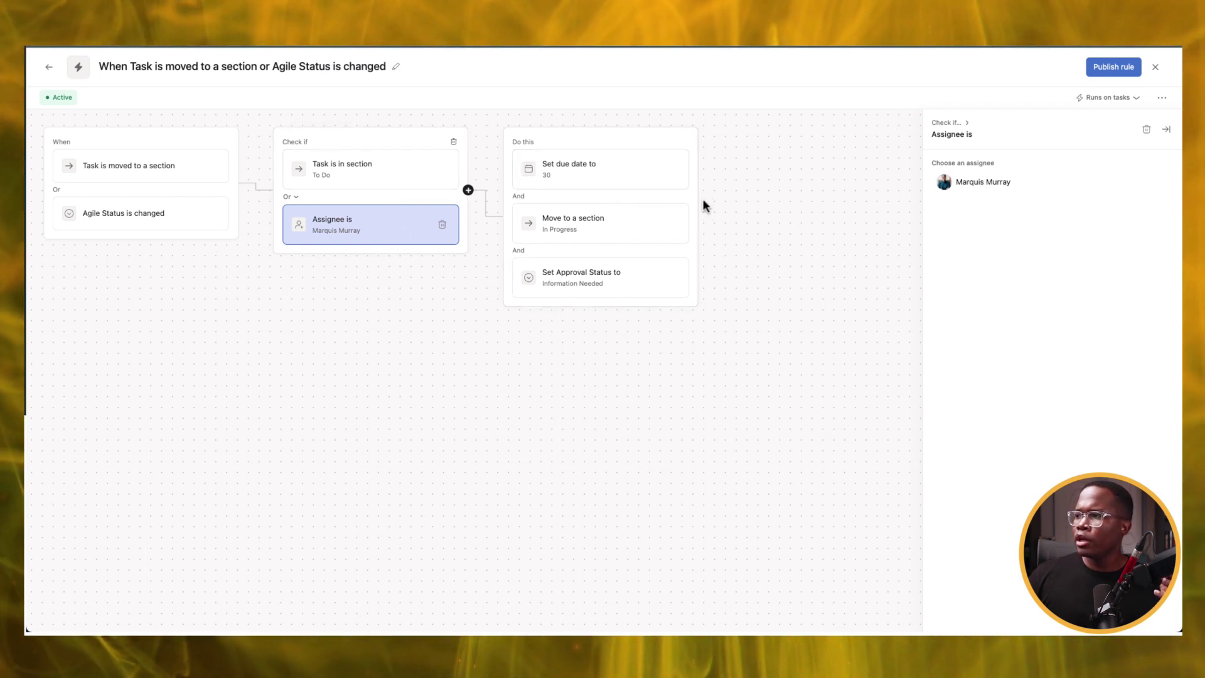
click(1112, 68)
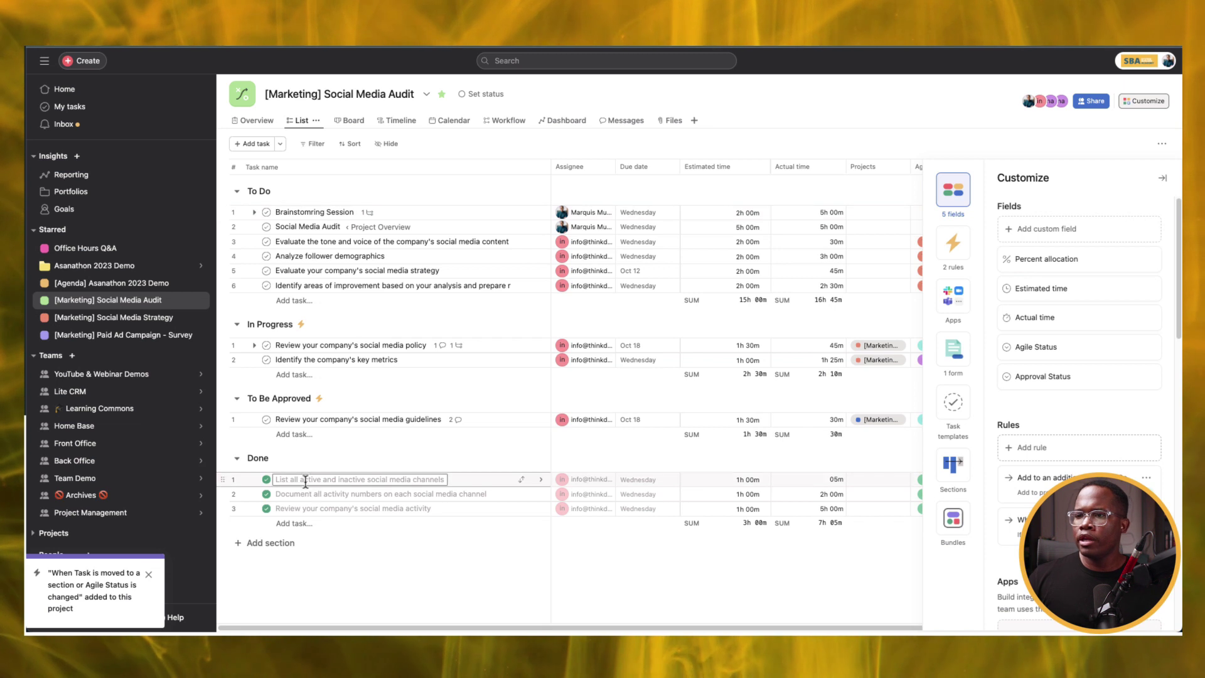
Create a task named 'Task 2' in To Do and assign it to the team member.
click(269, 145)
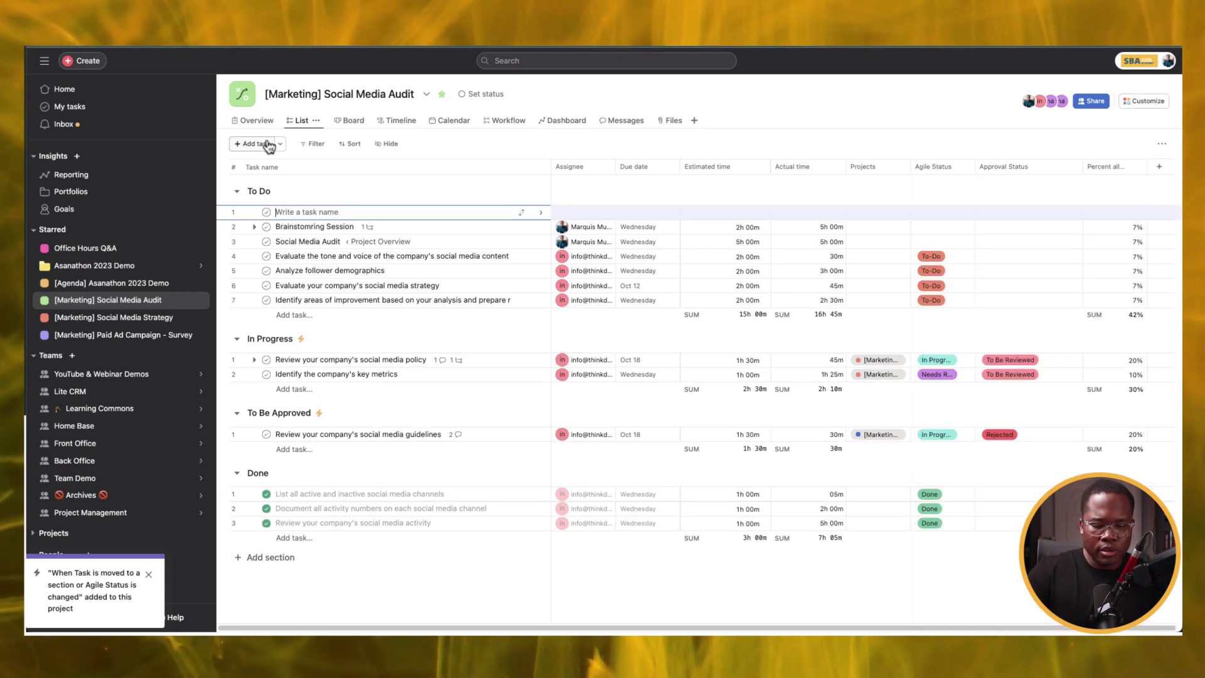
text(Task 2)
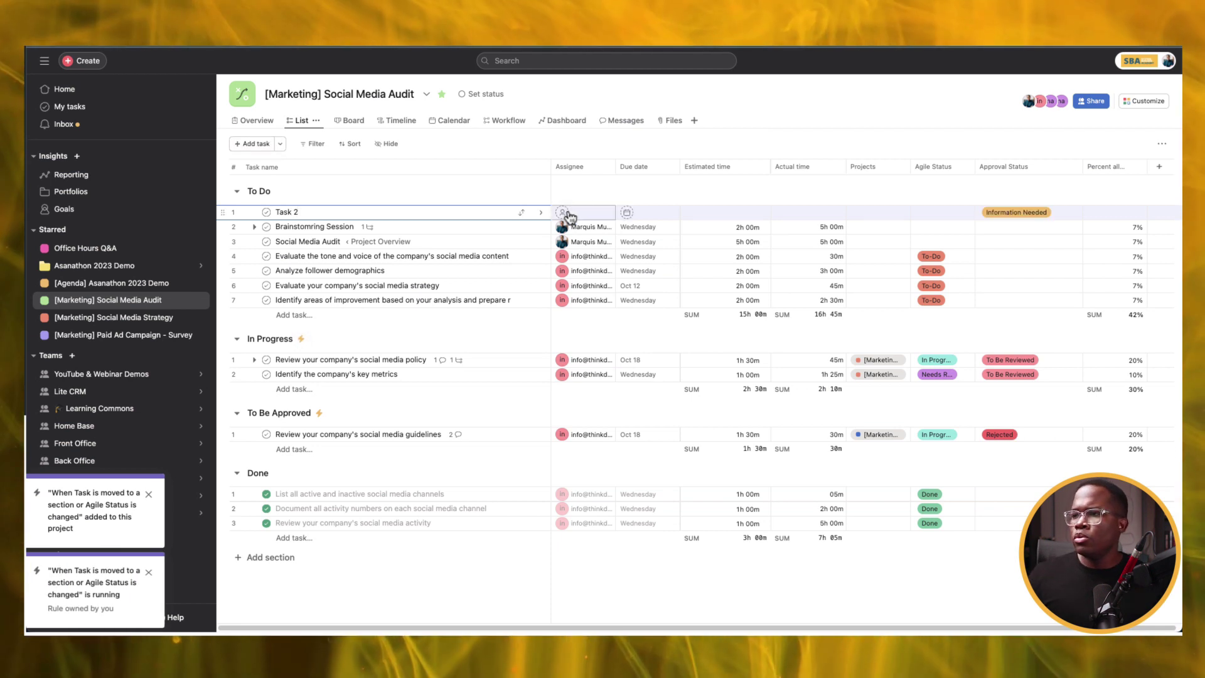
mouse_move(570, 219)
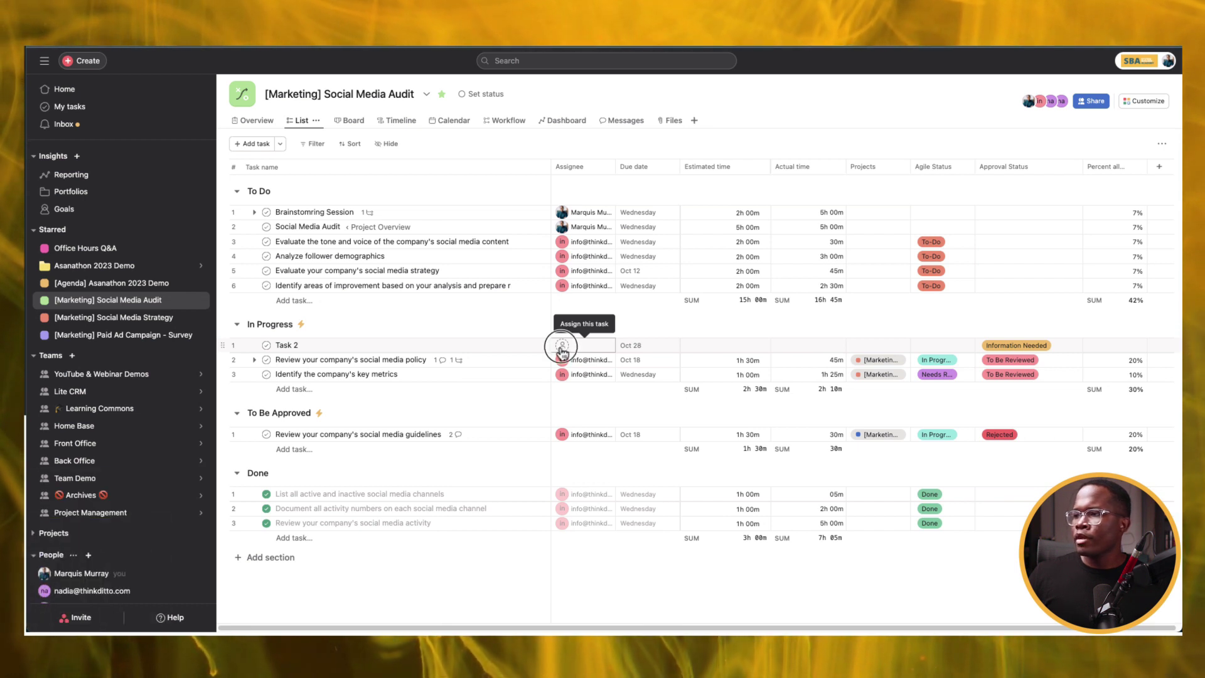
click(563, 351)
click(596, 368)
mouse_move(595, 369)
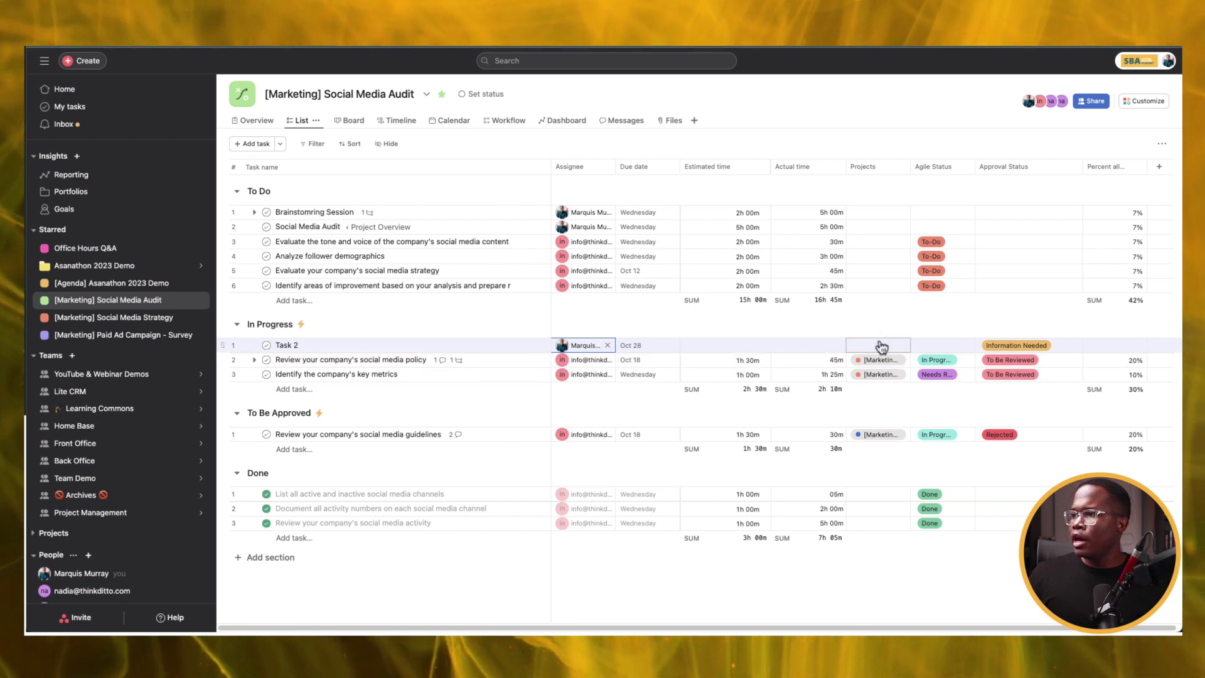
Set Task 2's Agile Status to To-Do and drag it back into the To Do section.
click(938, 345)
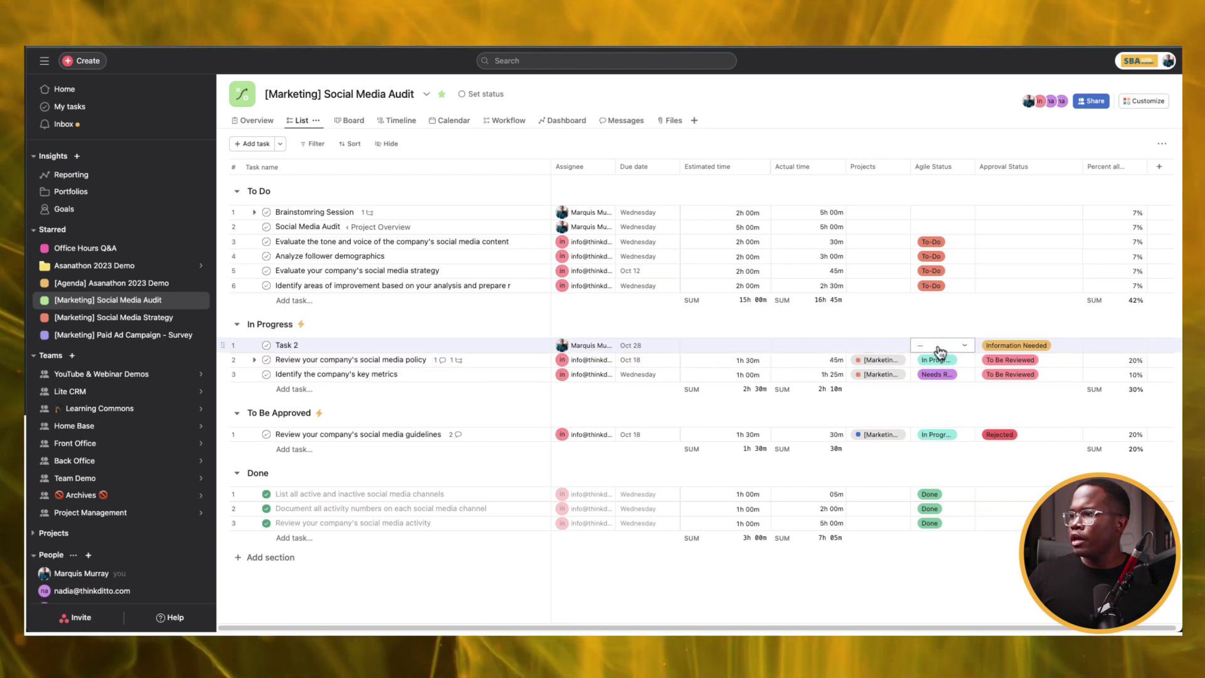
click(948, 402)
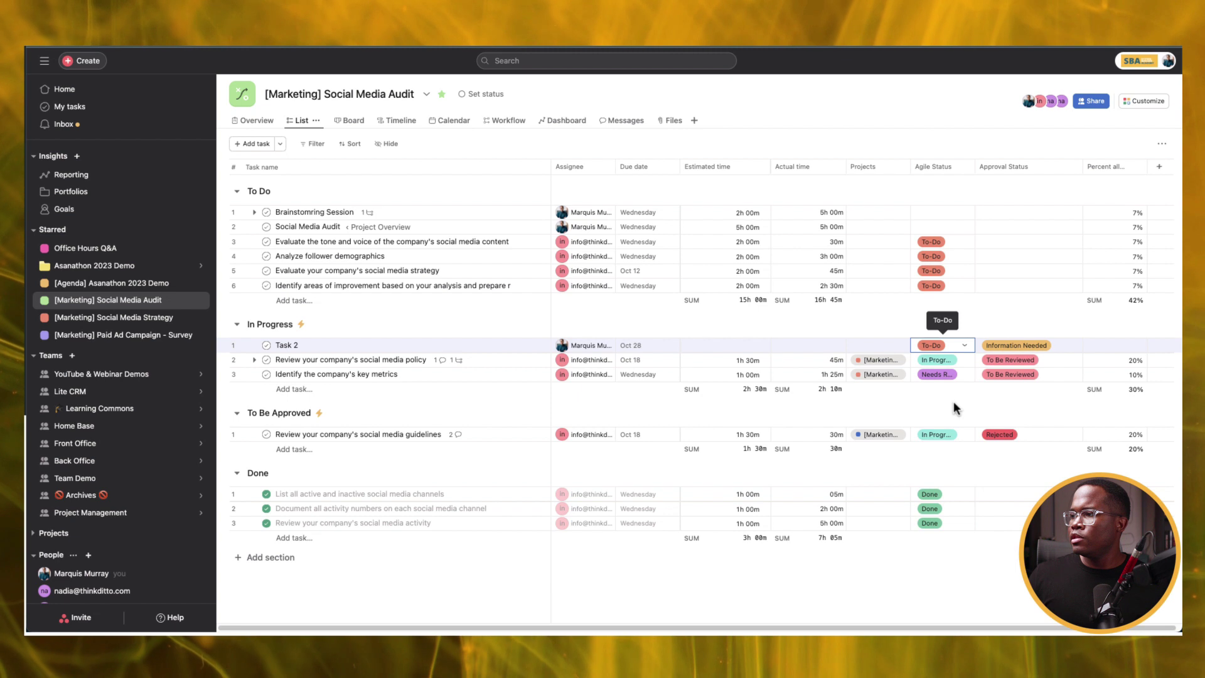
click(996, 346)
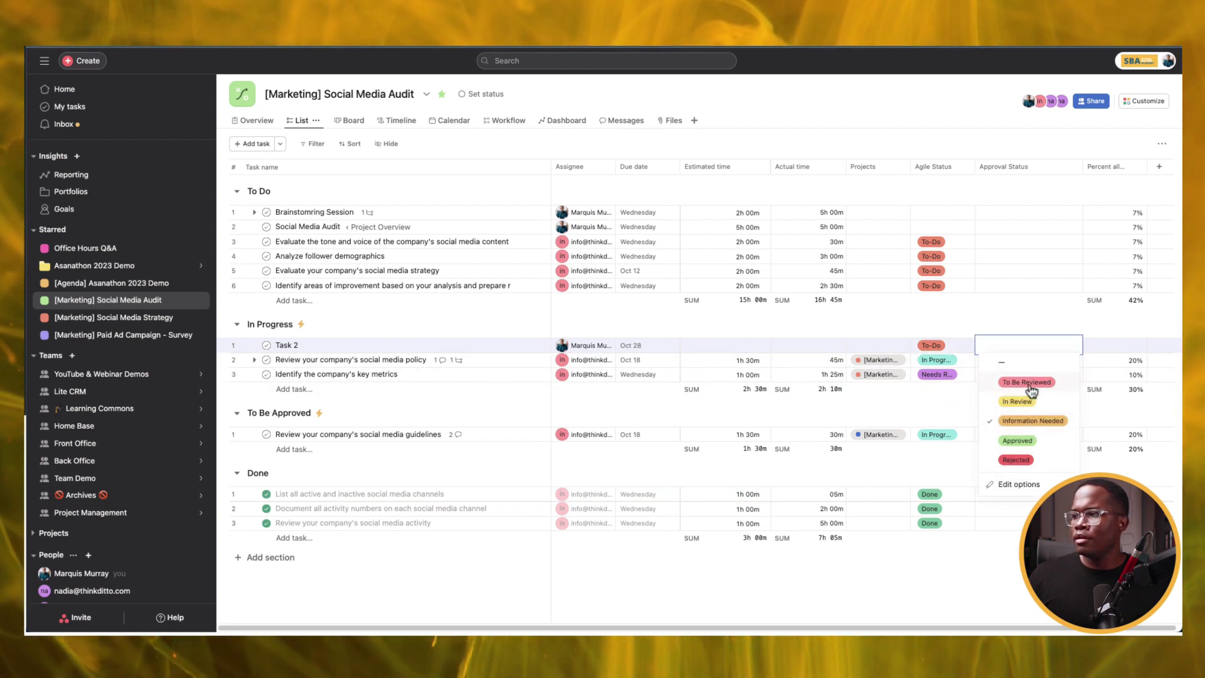
key(Escape)
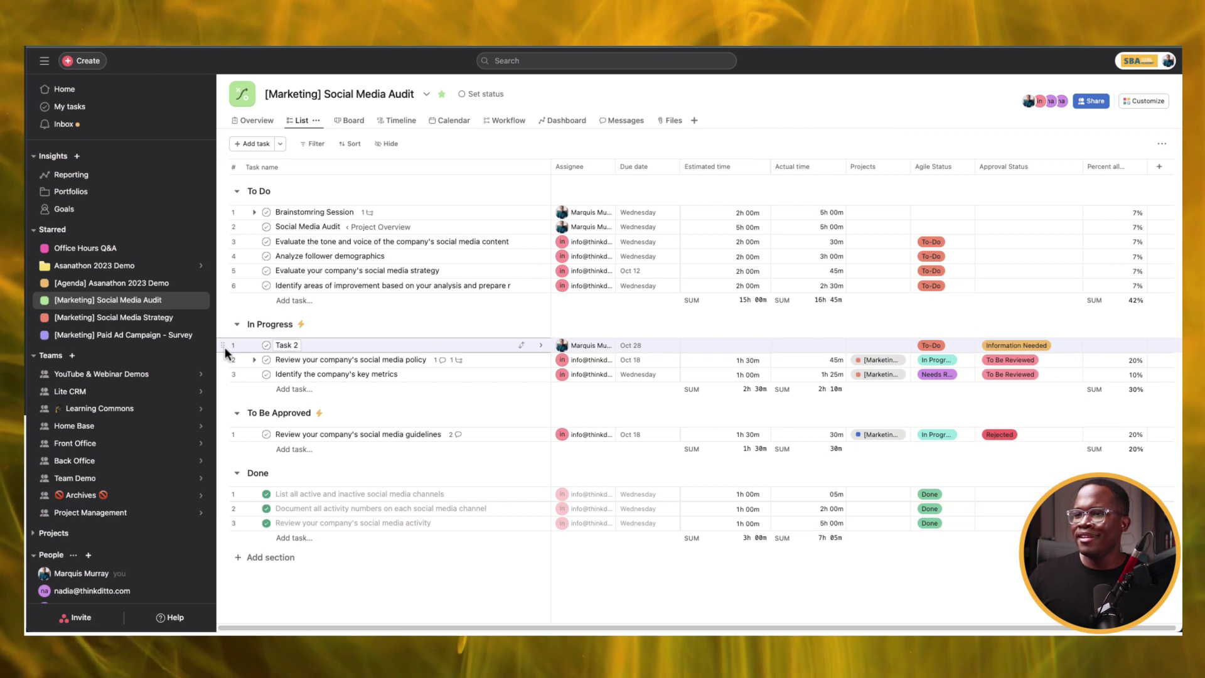
drag(223, 347, 280, 231)
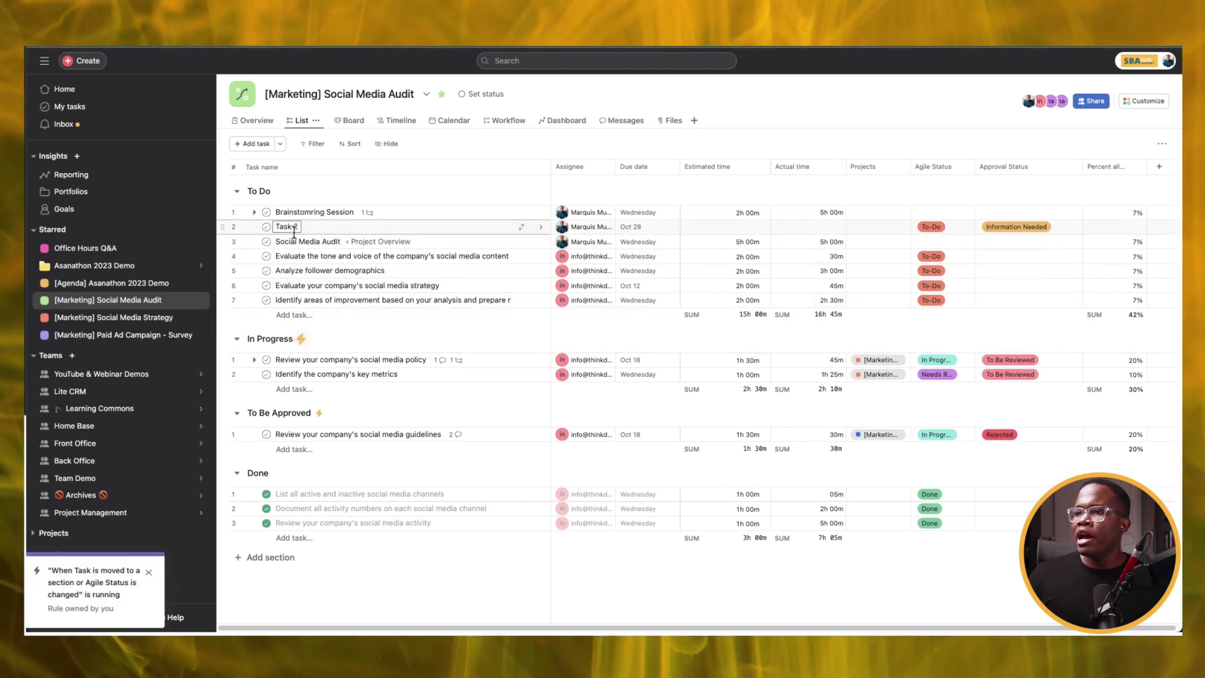